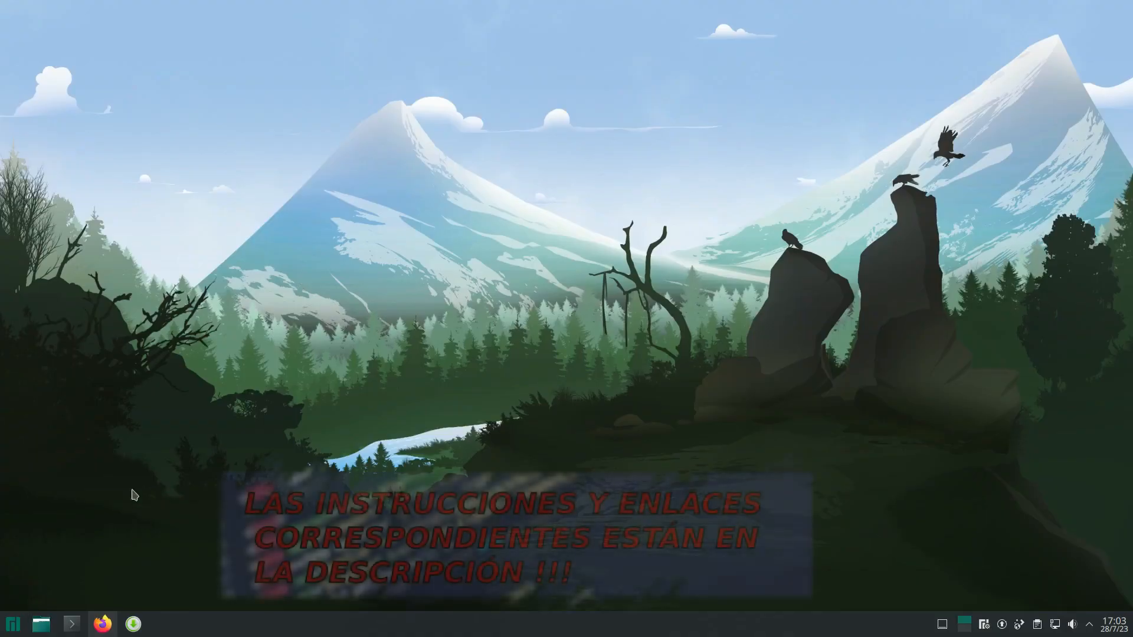
# - Open the system settings' page about this system, view the Plasma and hardware versions, and close it
pyautogui.press('super')
pyautogui.click(236, 374)
pyautogui.scroll(-5, 228, 362)
pyautogui.click(180, 495)
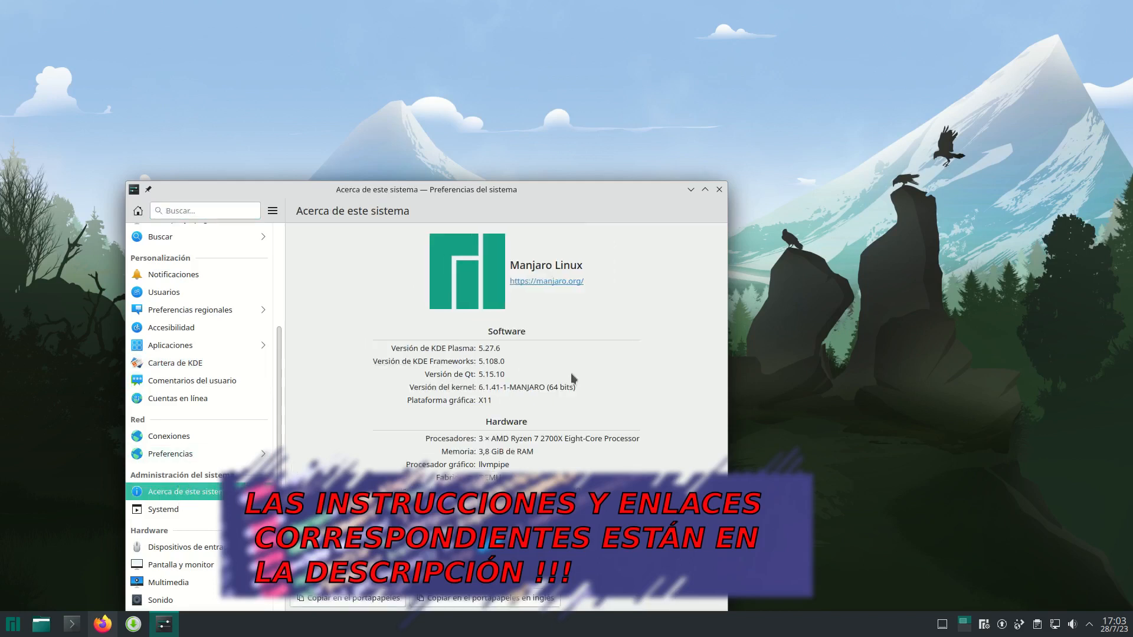
pyautogui.click(718, 190)
# - Switch to Firefox and copy the stable Kvantum install command from the Arch-based distributions section of INSTALL.md
pyautogui.click(103, 624)
pyautogui.scroll(-5, 441, 171)
pyautogui.scroll(3, 405, 263)
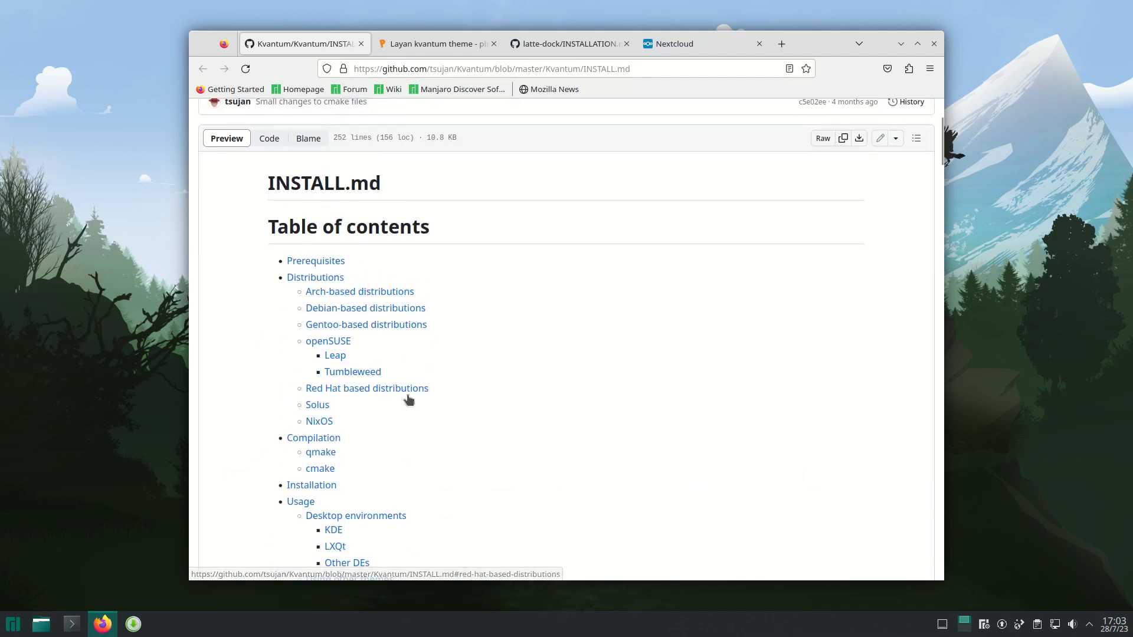
pyautogui.click(359, 293)
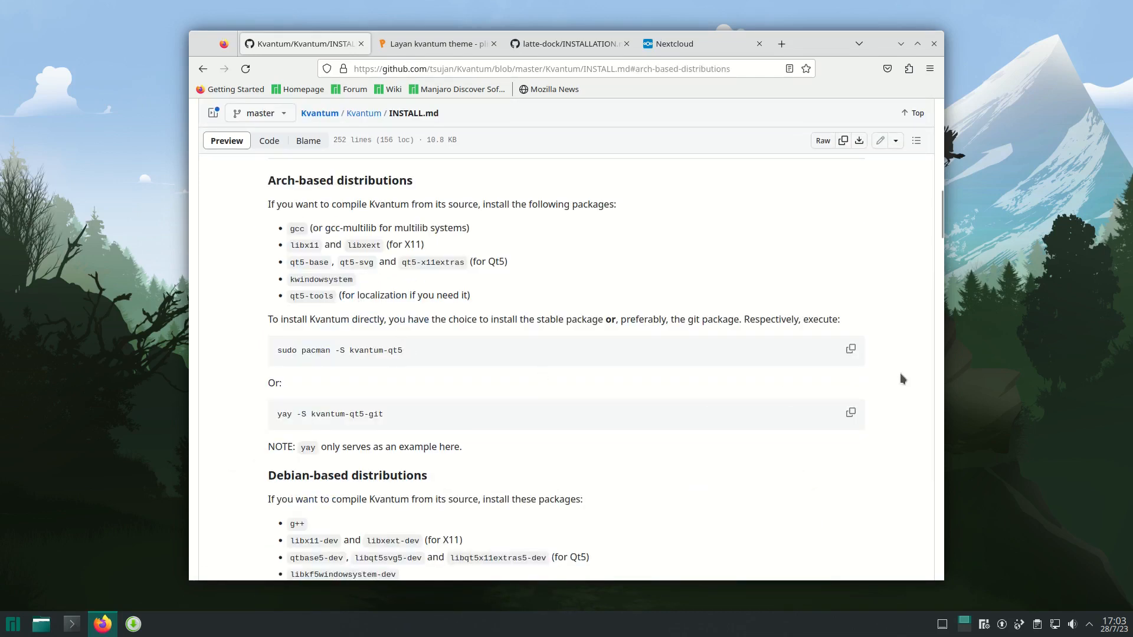
pyautogui.click(850, 350)
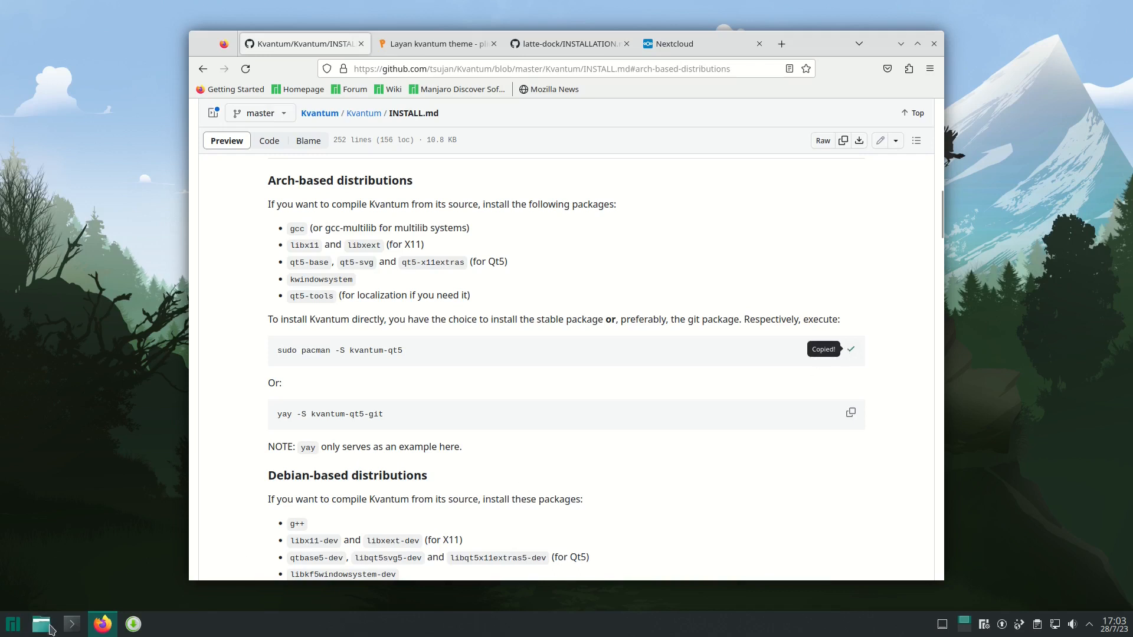
# - Open Konsole, start a root shell with sudo su, and clear the terminal output
pyautogui.click(76, 620)
pyautogui.write('sudo su')
pyautogui.press('Return')
pyautogui.press('Return')
pyautogui.write('clear')
# - Run the copied command sudo pacman -S kvantum-qt5 and accept the installation with s
pyautogui.press('Return')
pyautogui.hotkey('ctrl', 'shift', 'v')
pyautogui.press('Return')
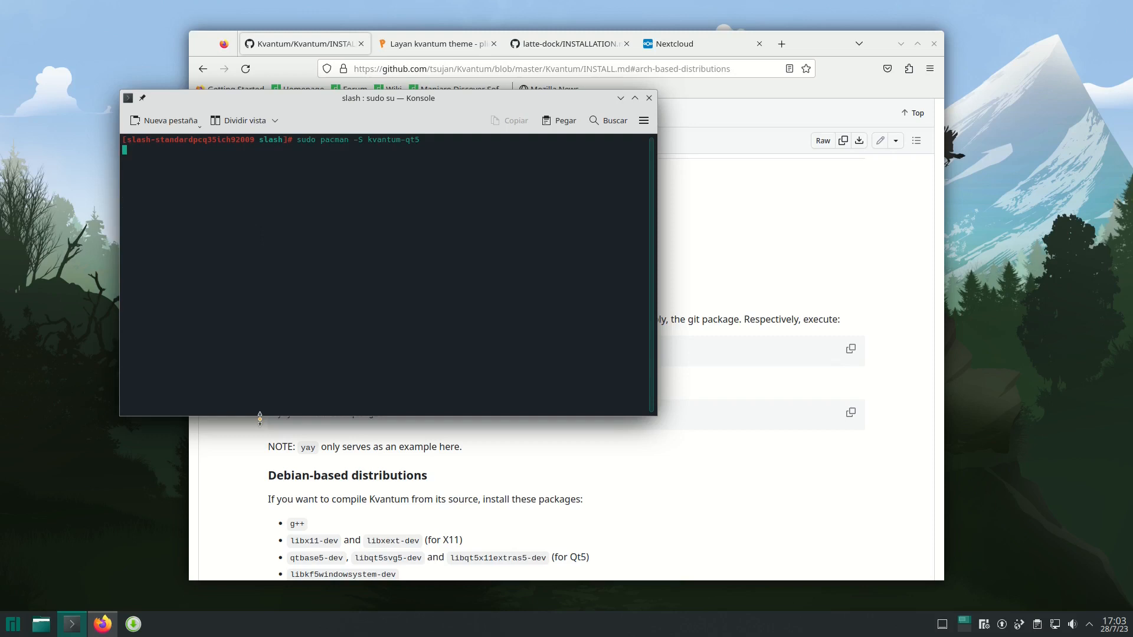
pyautogui.write('stalación? [S/n')
pyautogui.press('Return')
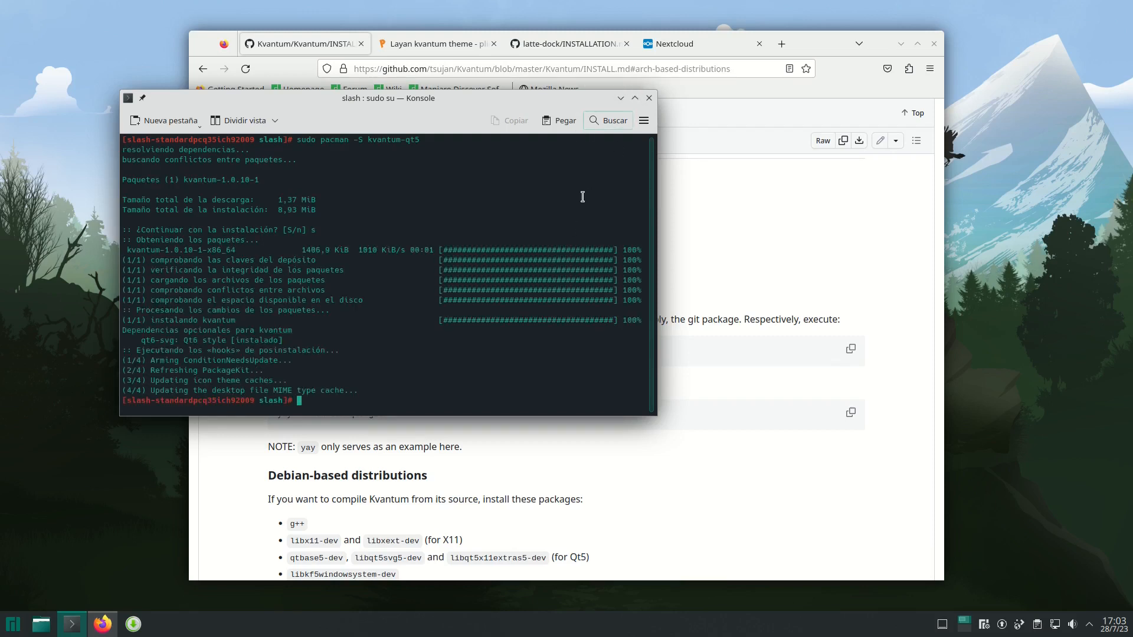
# - Update all system packages with pacman -Syu and minimize the terminal
pyautogui.write('pacman -Syu')
pyautogui.press('Return')
pyautogui.click(620, 98)
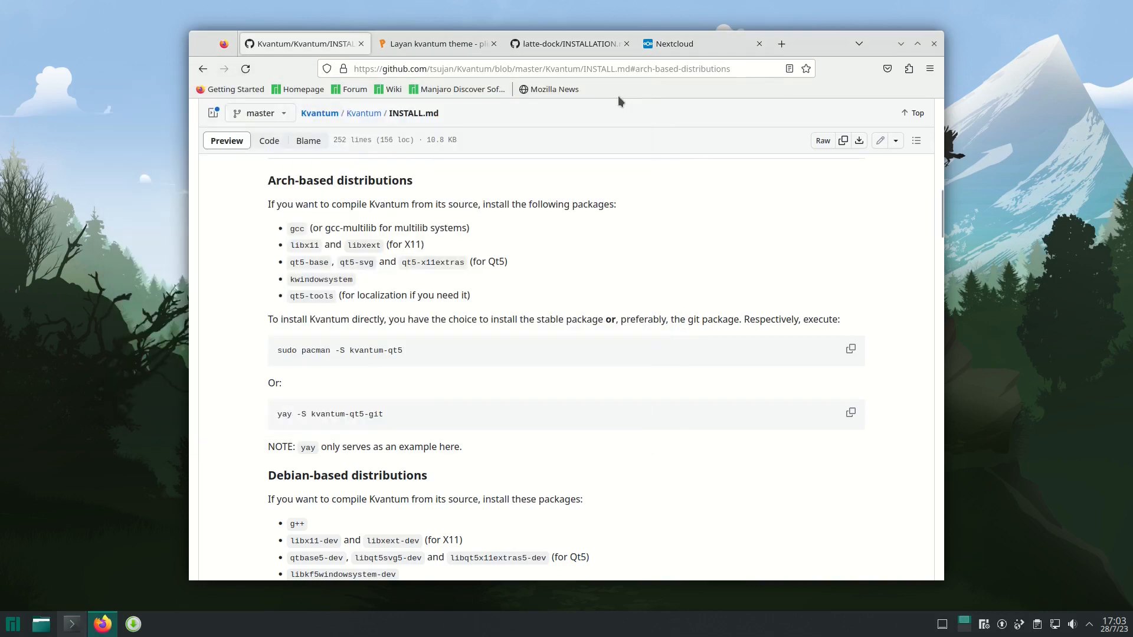
# - Search the application launcher for "kvan" to check for Kvantum Manager
pyautogui.press('super')
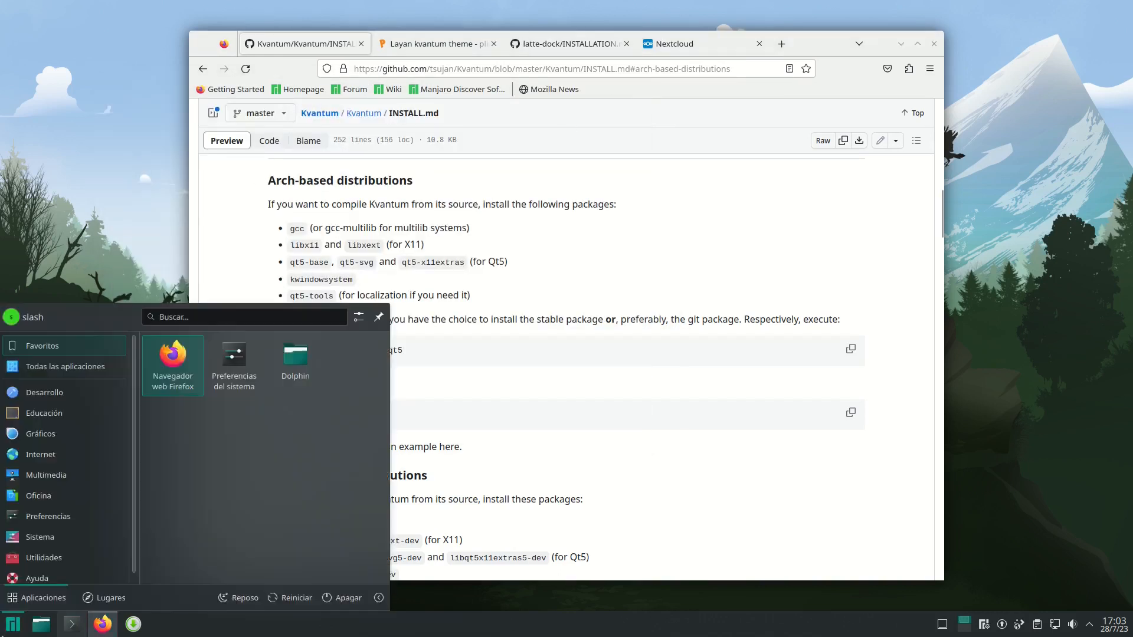
pyautogui.write('kvan')
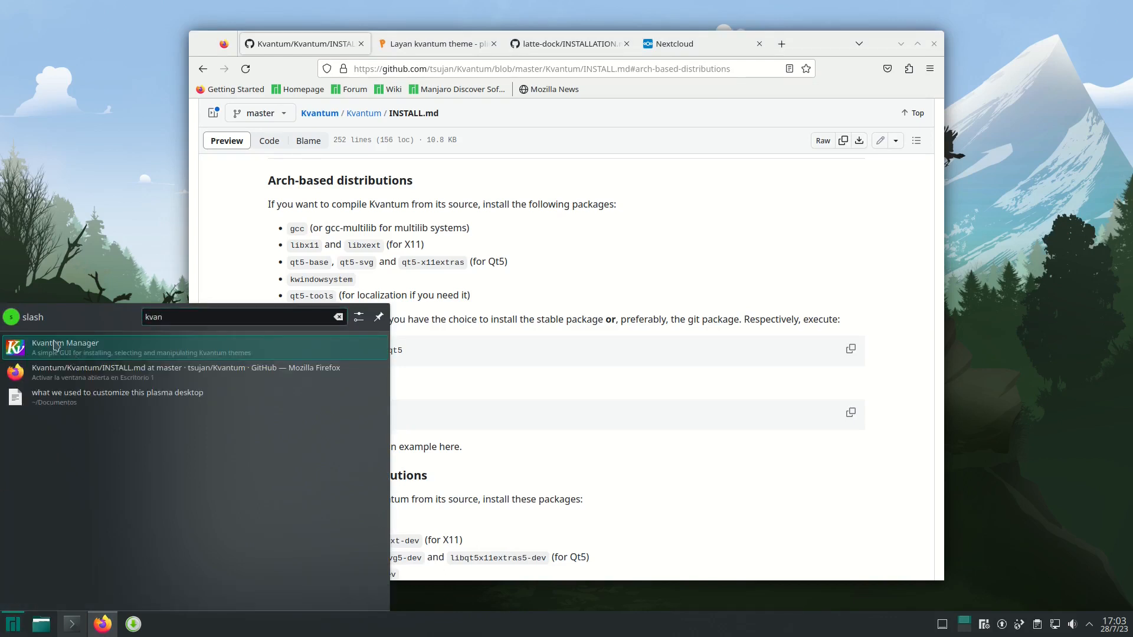
pyautogui.press('Return')
# - Close the Kvantum GitHub page and download Layan.tar.xz from the files of the Layan kvantum theme on Pling
pyautogui.click(362, 45)
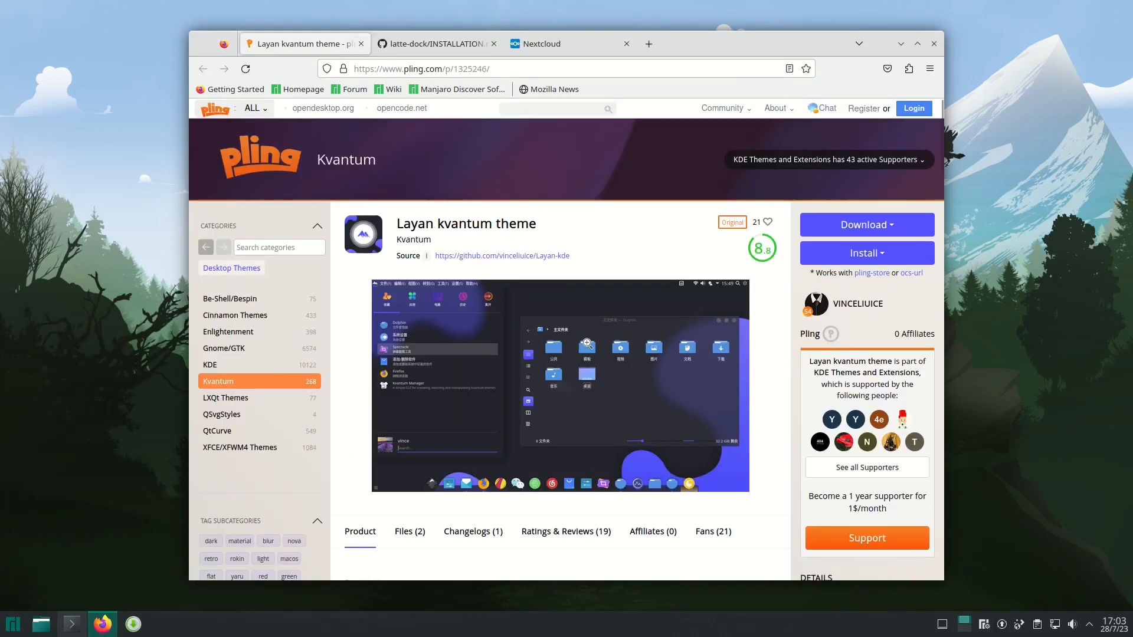
pyautogui.scroll(-5, 380, 413)
pyautogui.scroll(4, 477, 296)
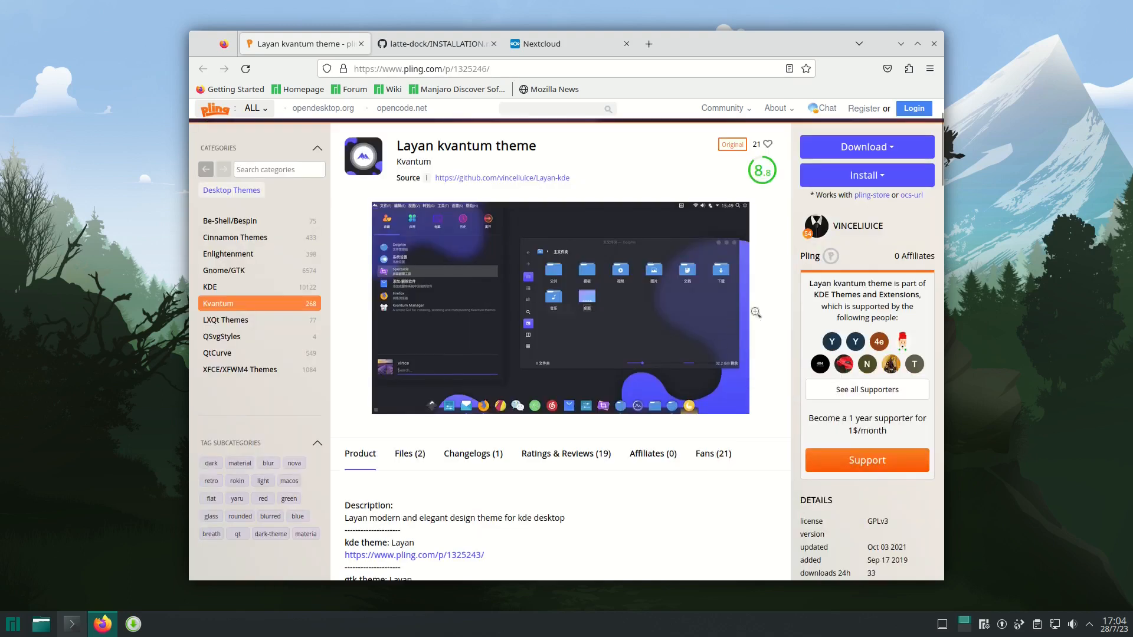
pyautogui.scroll(-4, 657, 356)
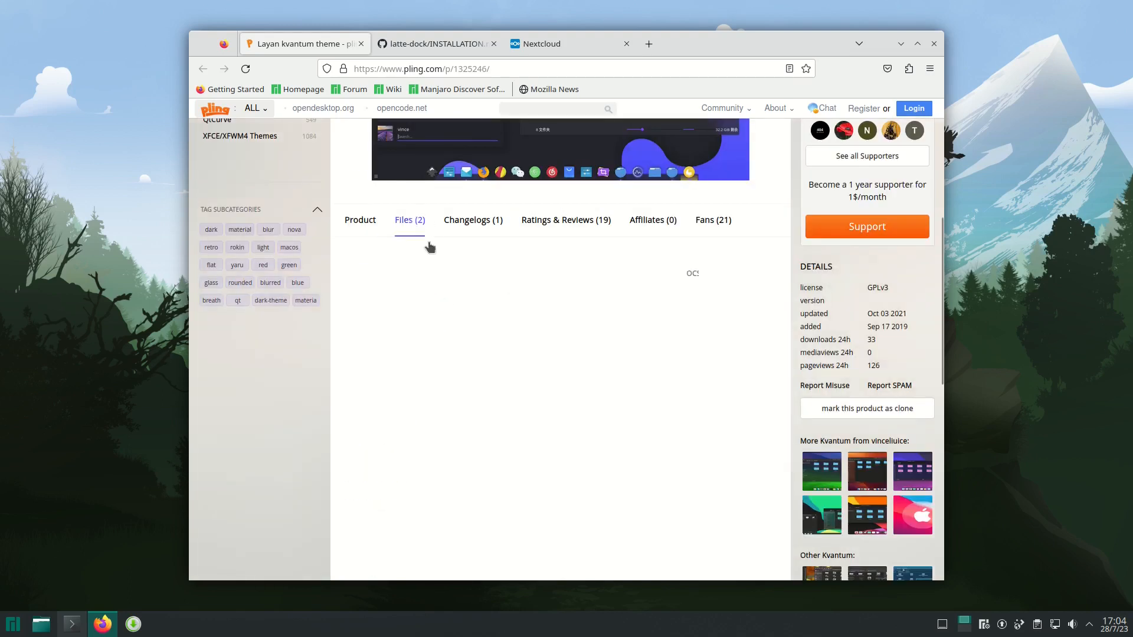
pyautogui.click(408, 220)
pyautogui.scroll(-11, 465, 309)
pyautogui.scroll(7, 463, 305)
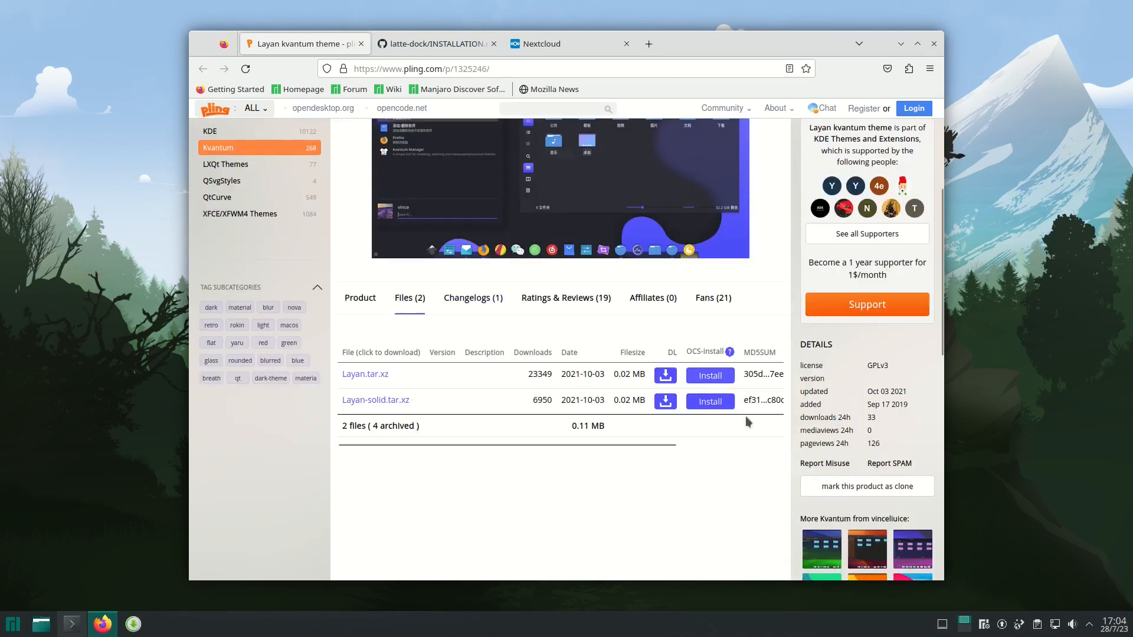
pyautogui.click(667, 376)
# - Copy the Arch Linux dependency command starting with sudo pacman -S cmake from latte-dock's INSTALLATION.md
pyautogui.click(442, 44)
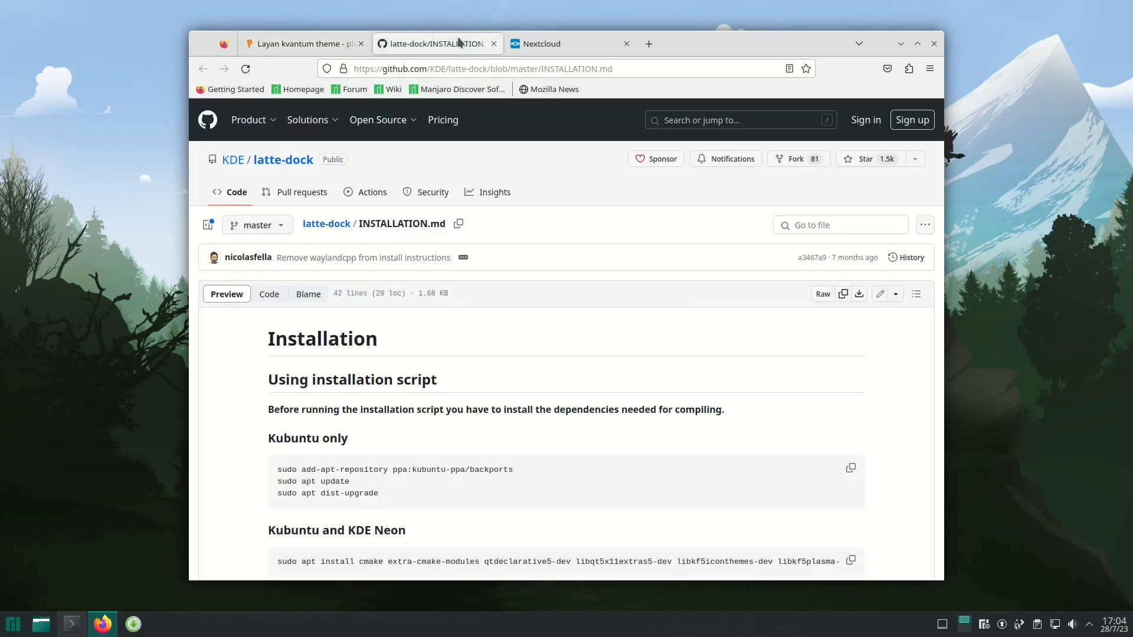
pyautogui.scroll(-5, 464, 404)
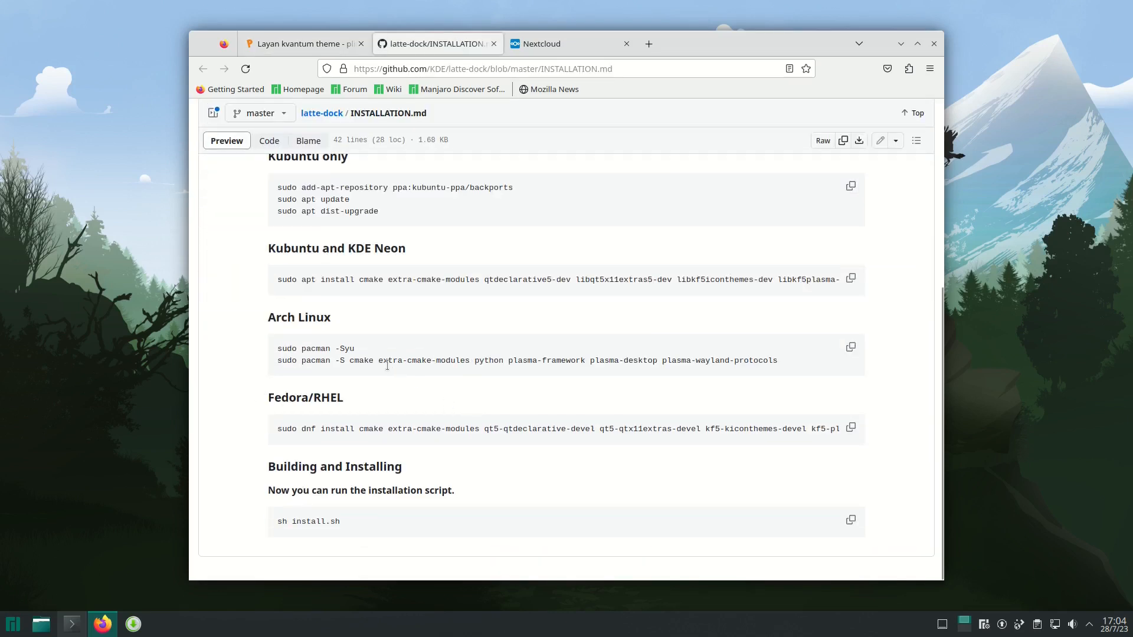
pyautogui.tripleClick(387, 365)
pyautogui.rightClick(387, 365)
pyautogui.click(413, 373)
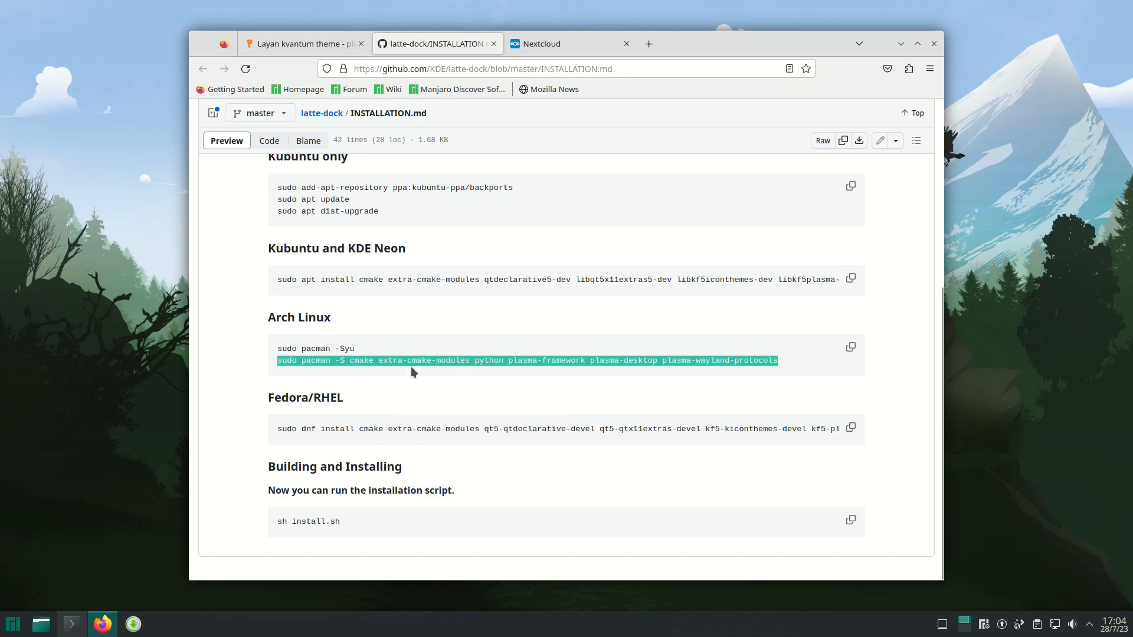
# - Run the copied latte-dock dependency command in Konsole, accept the installation, and minimize the terminal
pyautogui.click(71, 624)
pyautogui.rightClick(376, 312)
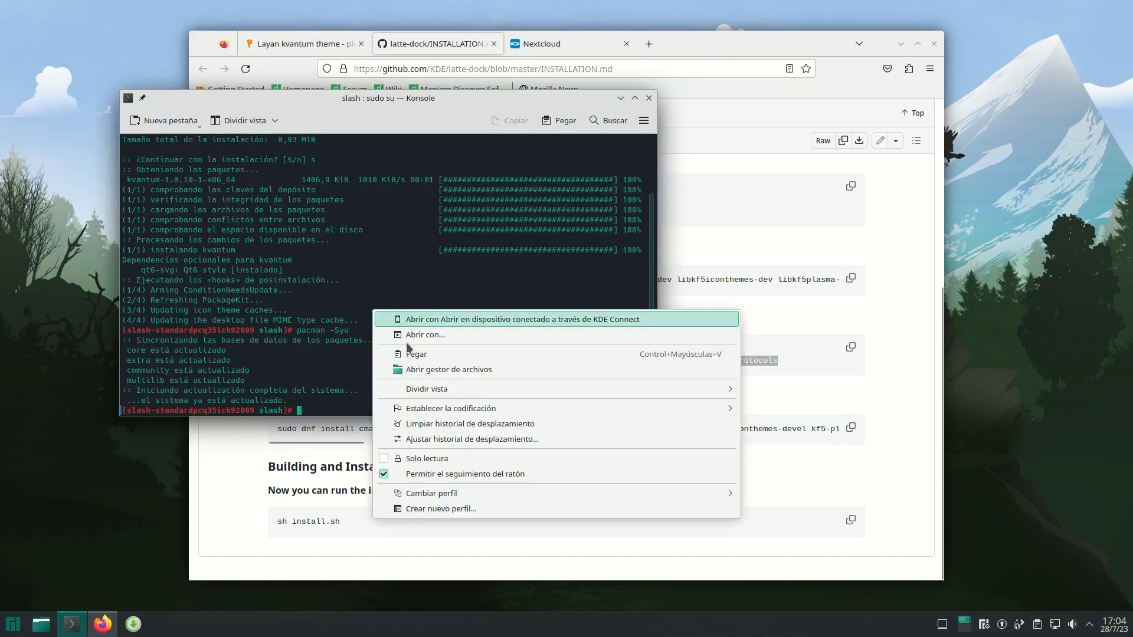
pyautogui.click(408, 354)
pyautogui.press('Return')
pyautogui.press('Return')
pyautogui.click(620, 98)
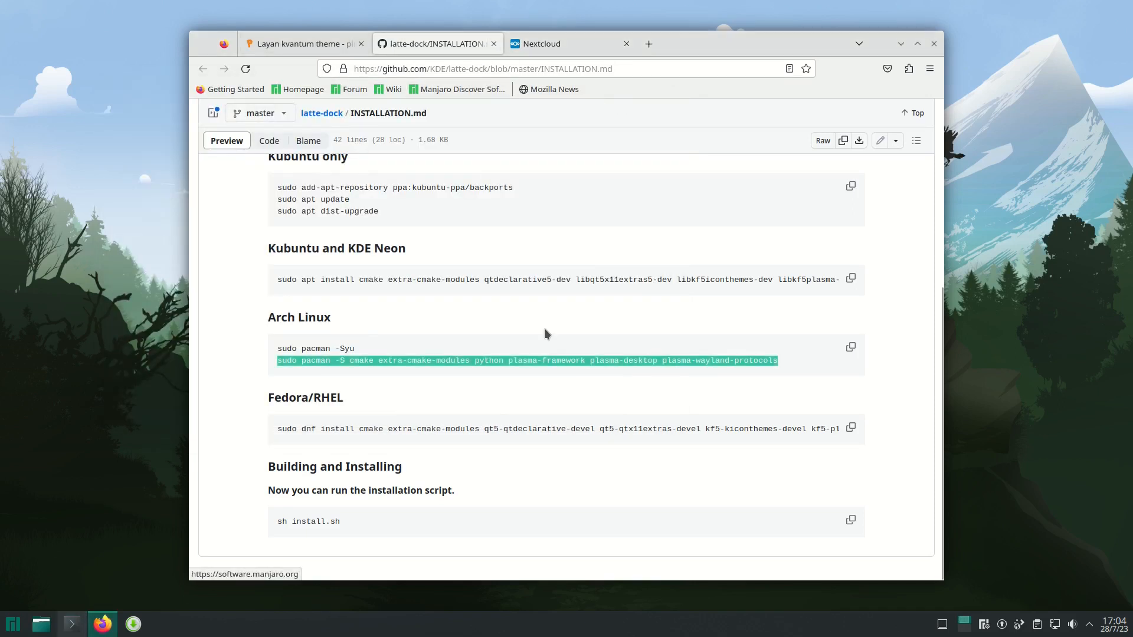
# - Close the latte-dock and Layan theme pages, leaving the Nextcloud page open
pyautogui.click(494, 43)
pyautogui.click(291, 44)
pyautogui.click(577, 322)
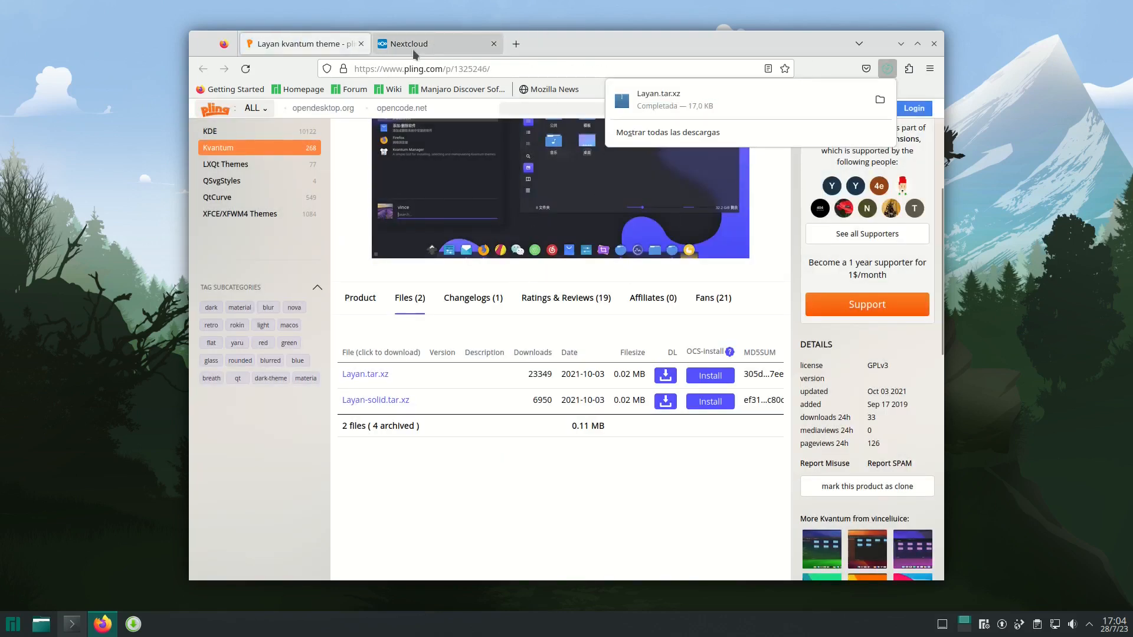
pyautogui.click(361, 44)
pyautogui.click(362, 44)
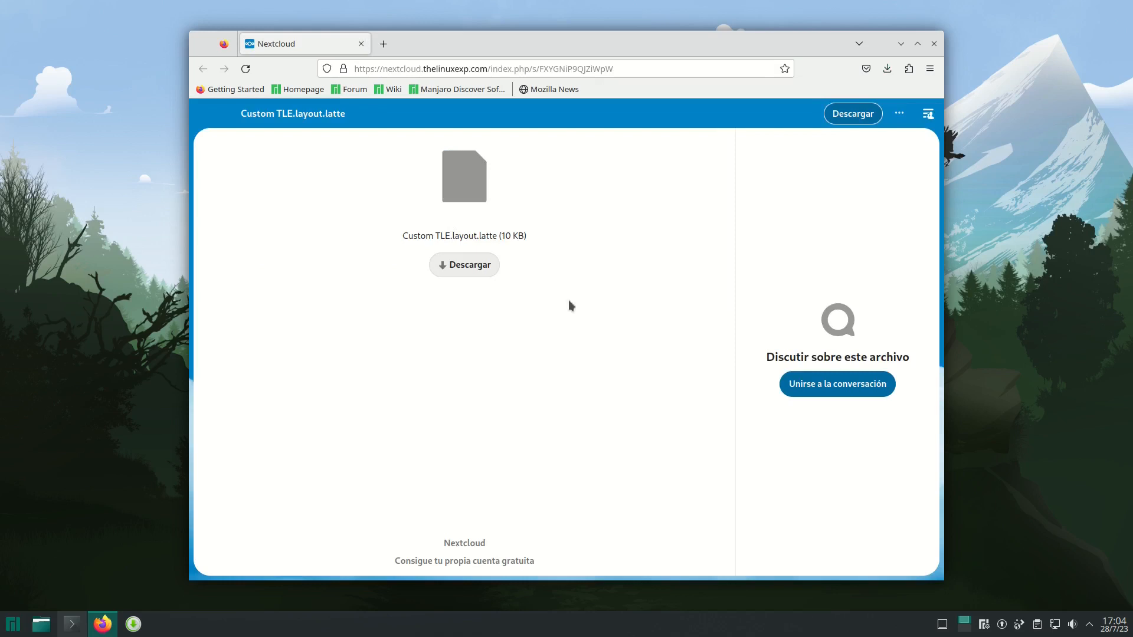
# - Download Custom TLE.layout.latte from the Nextcloud page and close Firefox
pyautogui.click(438, 263)
pyautogui.click(930, 55)
pyautogui.click(933, 45)
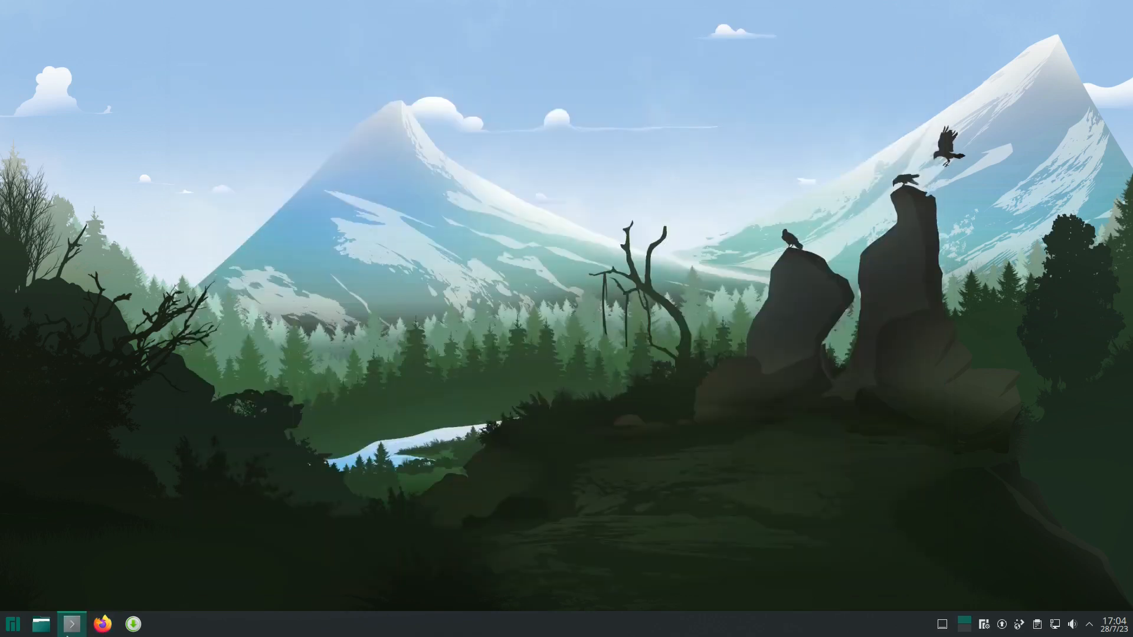
# - Open the Dolphin file manager, then exit the root shell and close Konsole
pyautogui.click(40, 625)
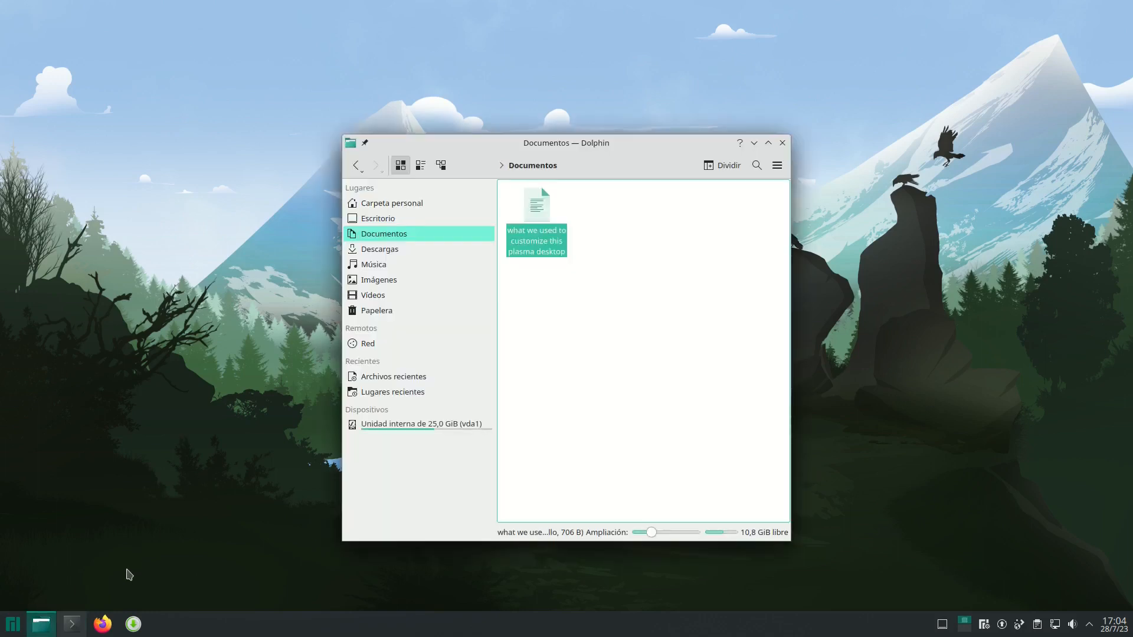
pyautogui.click(71, 625)
pyautogui.write('exit')
pyautogui.press('Return')
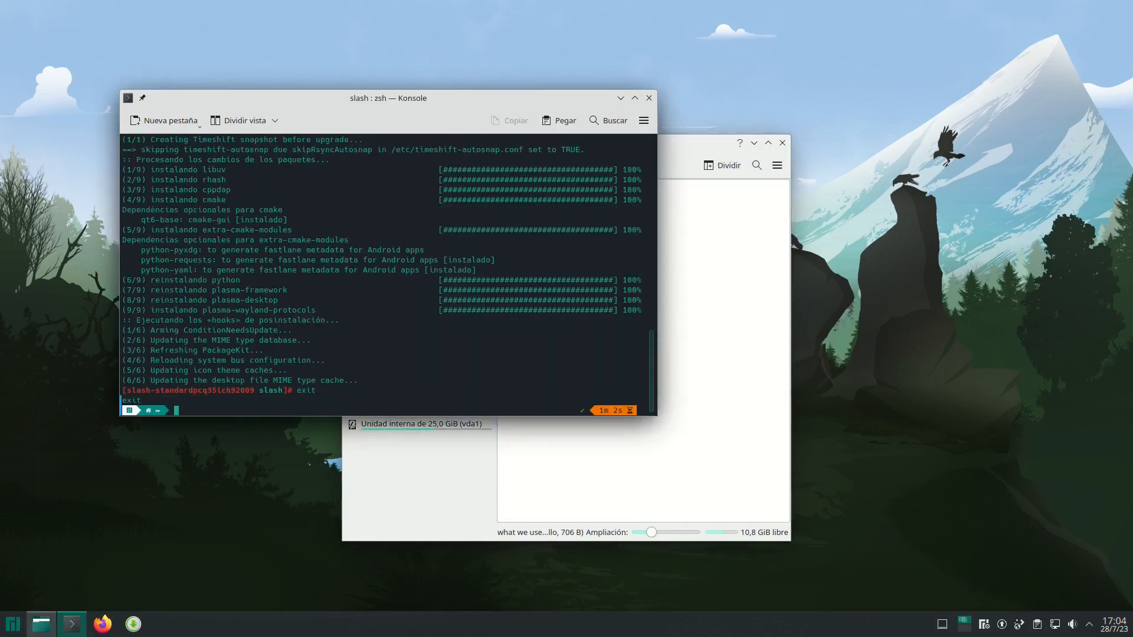
pyautogui.press('Return')
# - Extract Layan.tar.xz in place in the Descargas folder
pyautogui.click(404, 250)
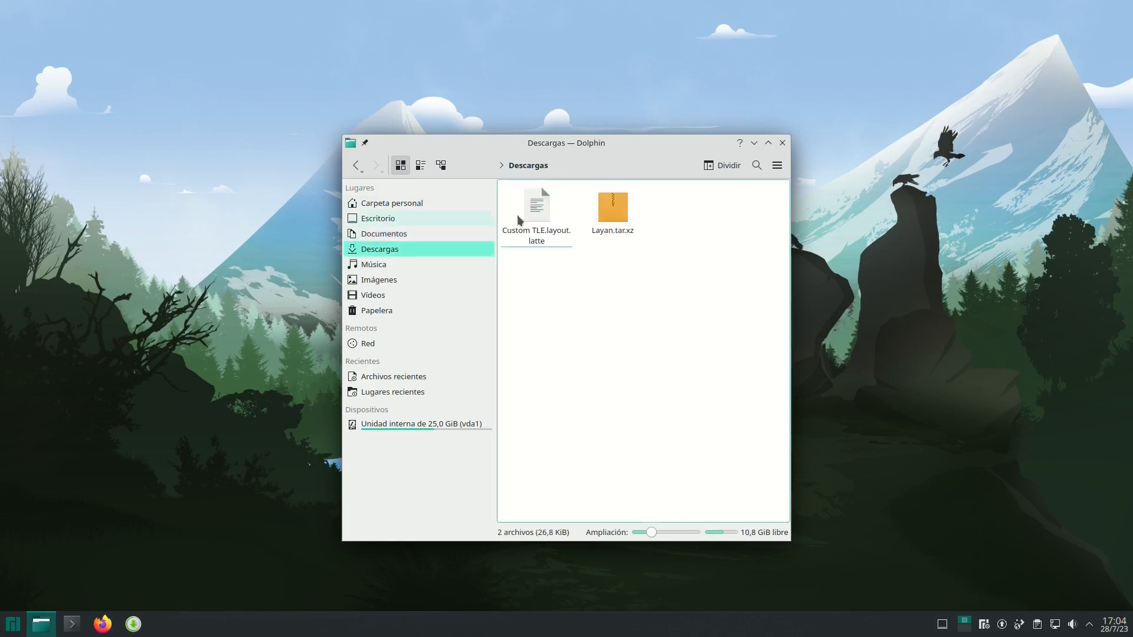
pyautogui.click(597, 210)
pyautogui.moveTo(609, 212); pyautogui.dragTo(634, 209)
pyautogui.click(622, 207)
pyautogui.rightClick(623, 210)
pyautogui.moveTo(703, 366)
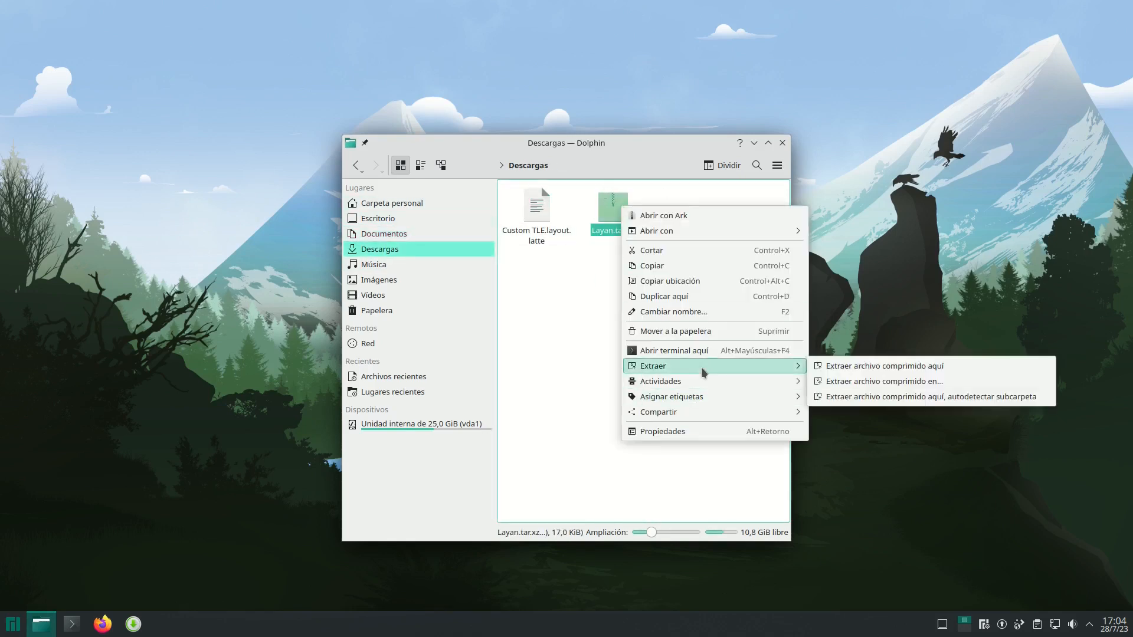
pyautogui.click(849, 366)
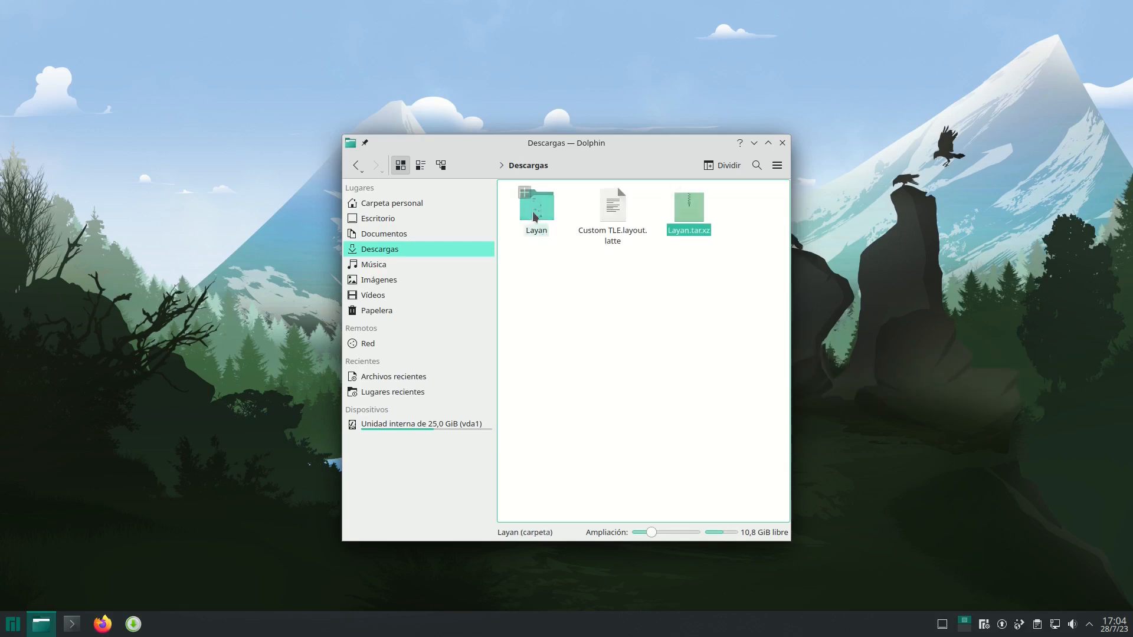
# - Launch Kvantum Manager and install the theme from the folder /home/slash/Descargas/Layan
pyautogui.click(8, 629)
pyautogui.write('kvan')
pyautogui.press('Return')
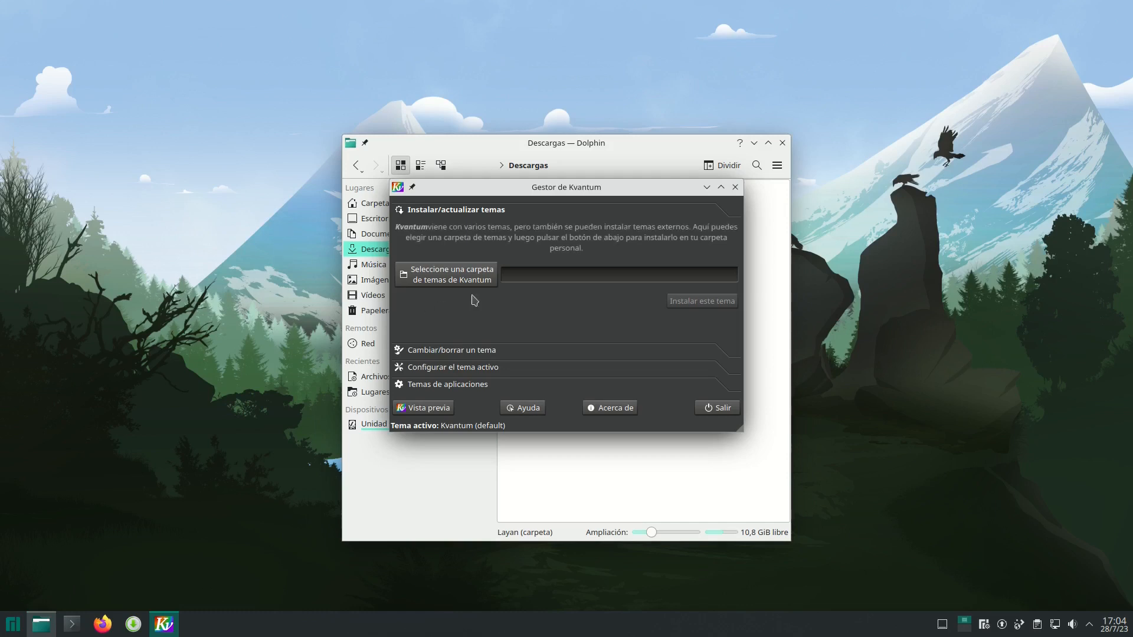
pyautogui.click(427, 275)
pyautogui.click(349, 175)
pyautogui.click(435, 221)
pyautogui.click(472, 234)
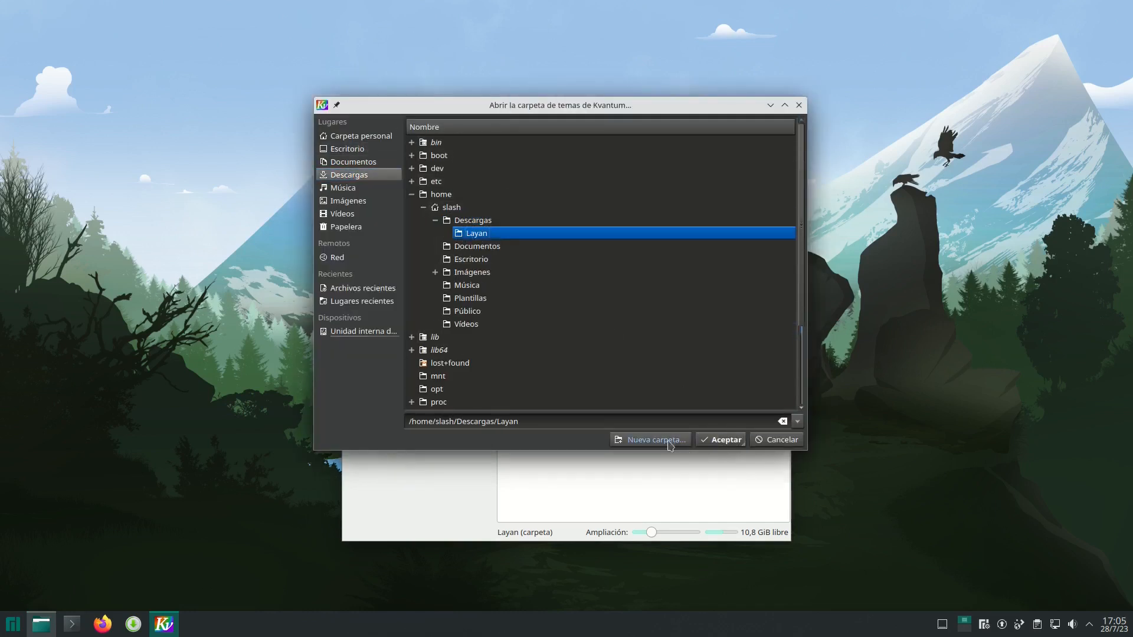
pyautogui.click(720, 441)
pyautogui.click(711, 304)
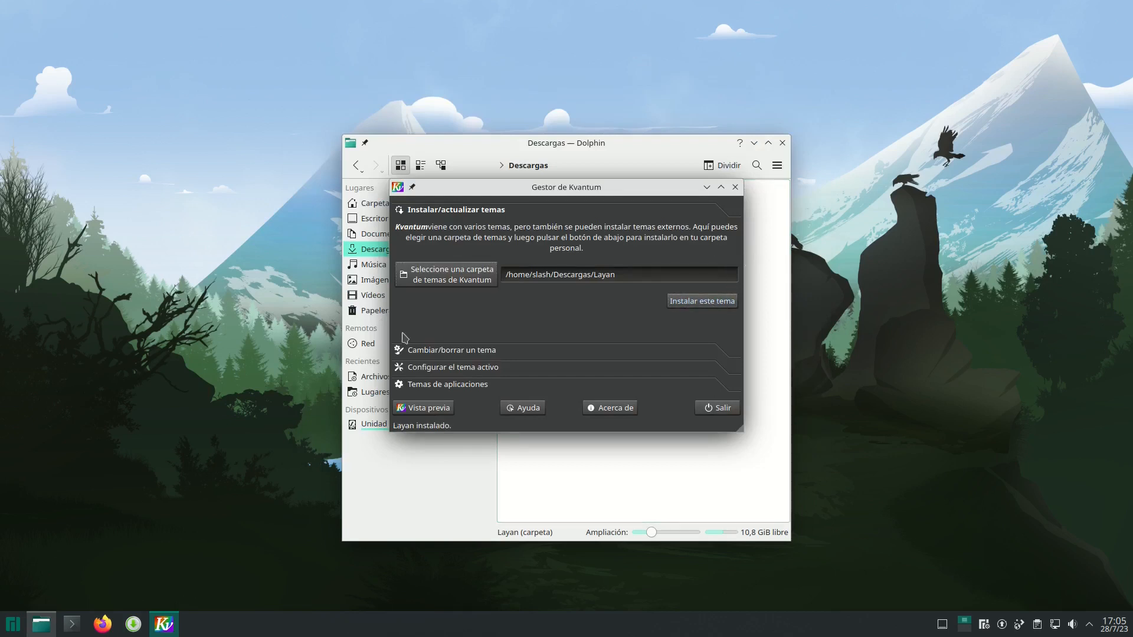
# - Set Layan as the active theme in Kvantum Manager
pyautogui.click(493, 351)
pyautogui.click(733, 249)
pyautogui.scroll(-6, 632, 318)
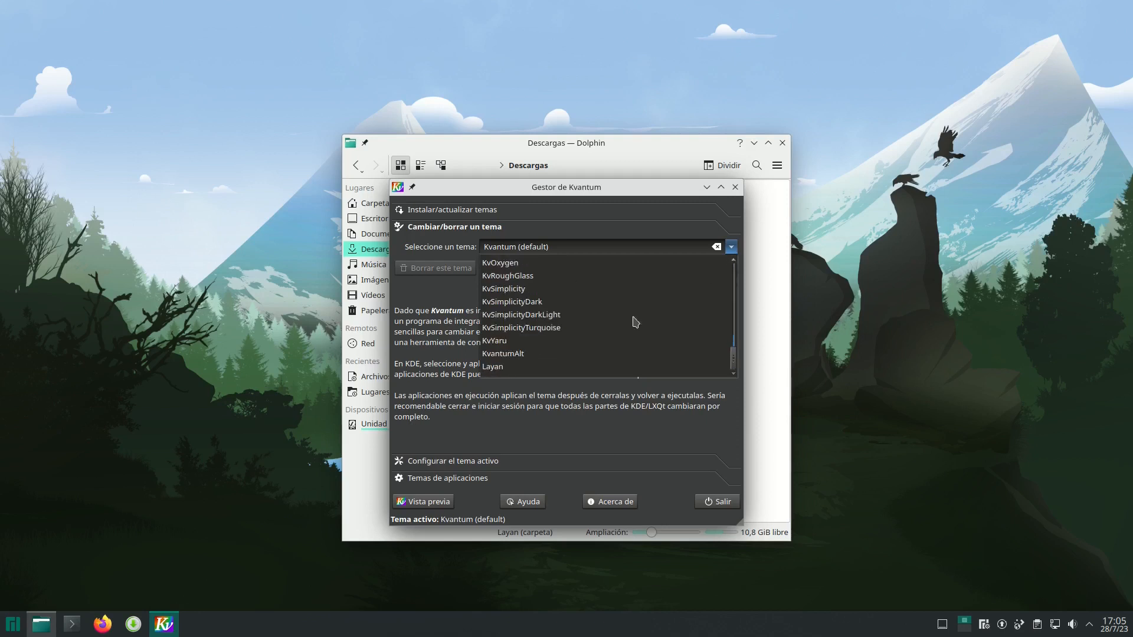
pyautogui.click(502, 367)
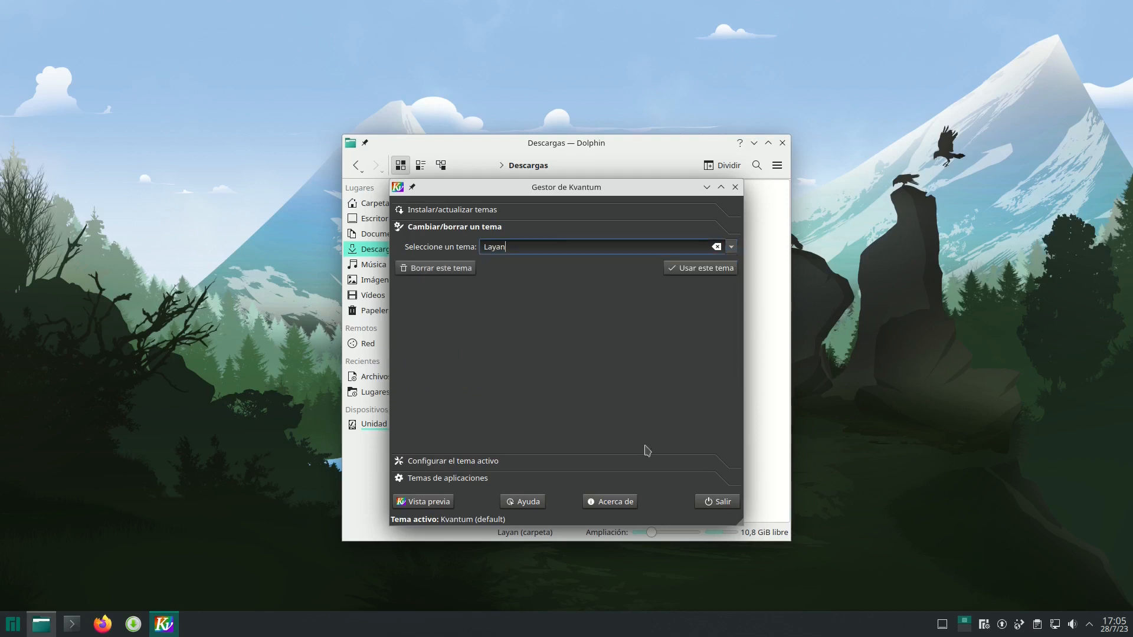
pyautogui.click(719, 271)
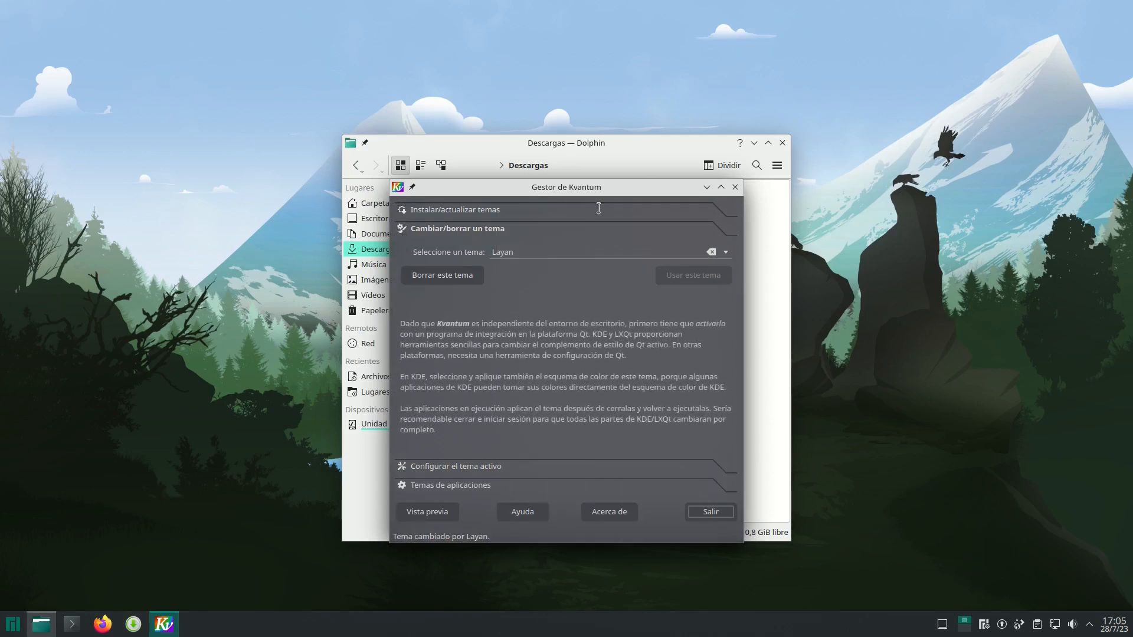
pyautogui.moveTo(495, 182); pyautogui.dragTo(267, 184)
pyautogui.moveTo(435, 193); pyautogui.dragTo(418, 197)
# - Move the Layan folder and Layan.tar.xz from Descargas to the trash
pyautogui.click(492, 193)
pyautogui.keyDown('ctrl'); pyautogui.click(701, 221); pyautogui.keyUp('ctrl')
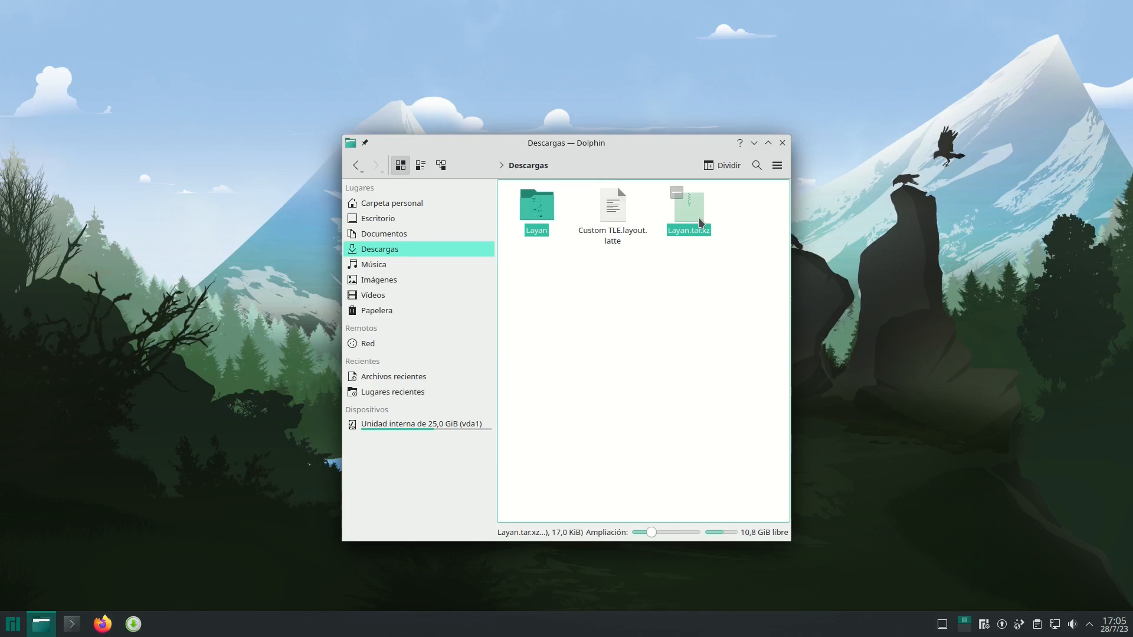
pyautogui.press('Delete')
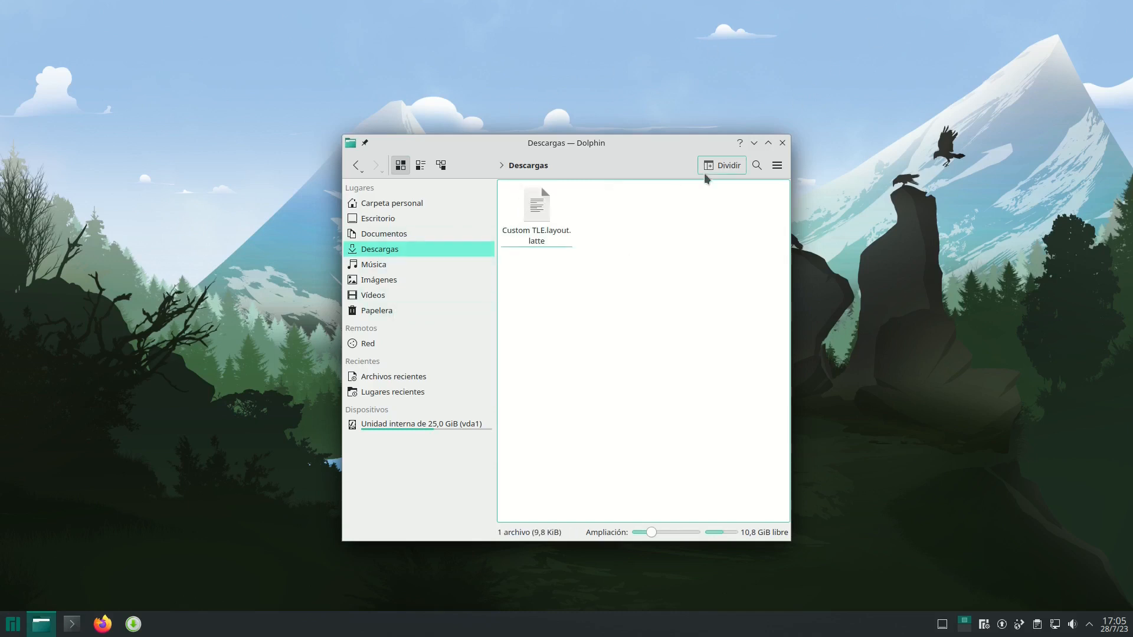
# - Minimize the file manager and search the downloadable global themes in the system settings for layan
pyautogui.click(754, 144)
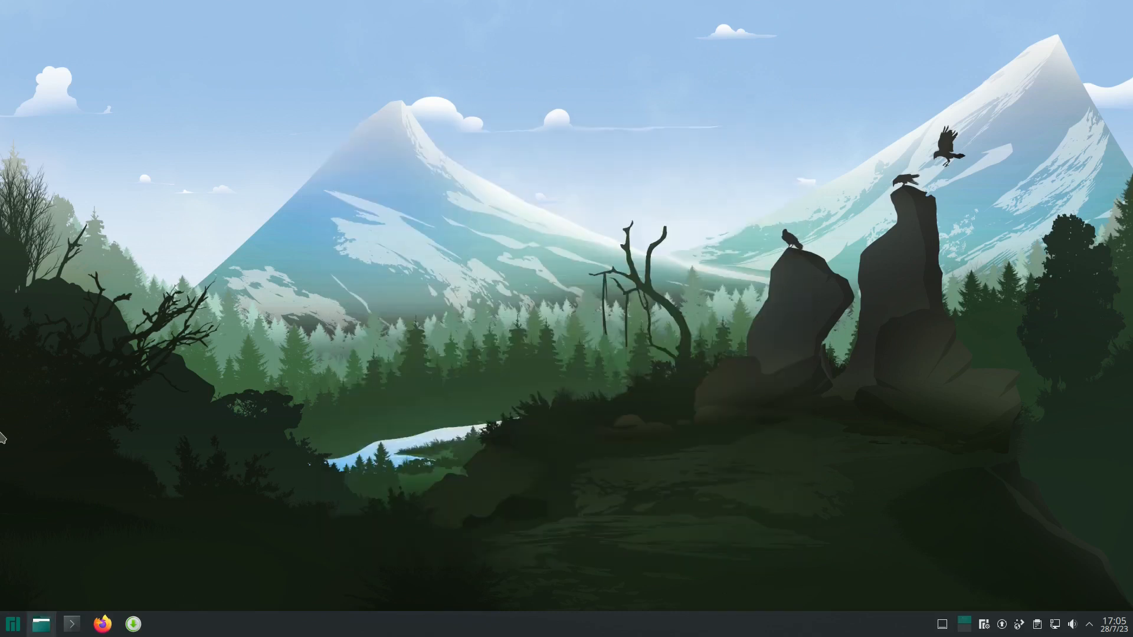
pyautogui.click(12, 624)
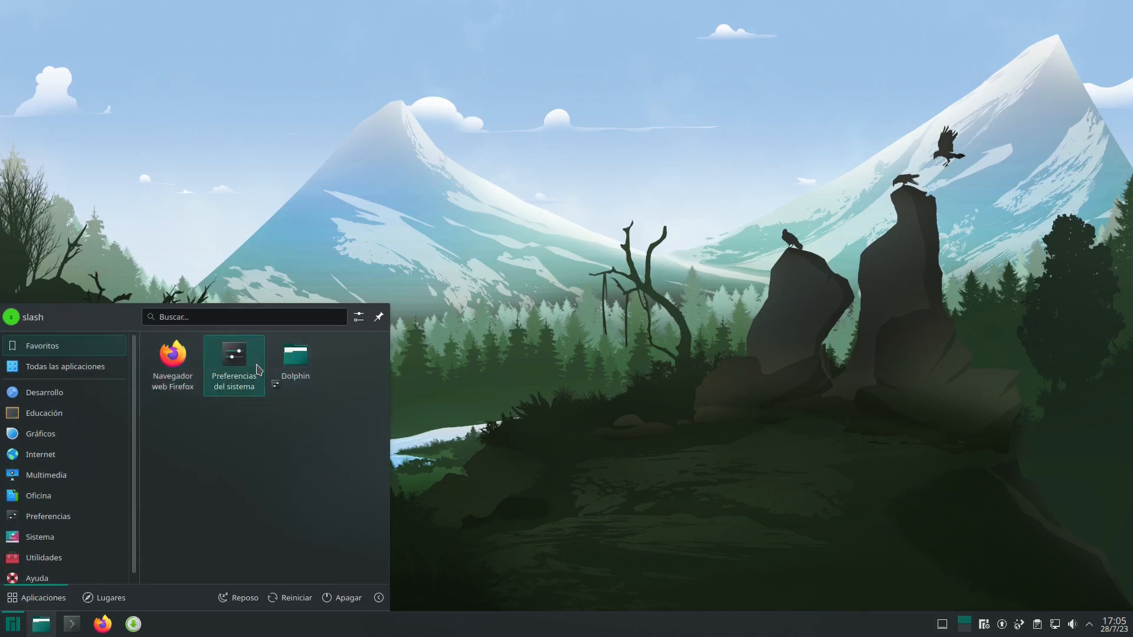
pyautogui.click(258, 370)
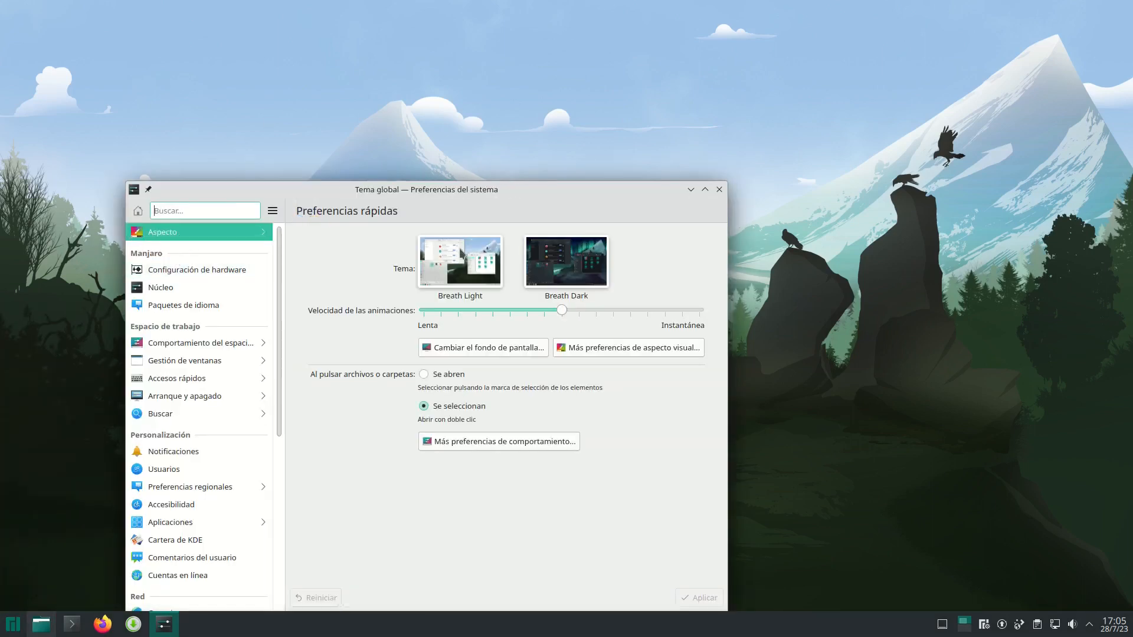
pyautogui.click(676, 577)
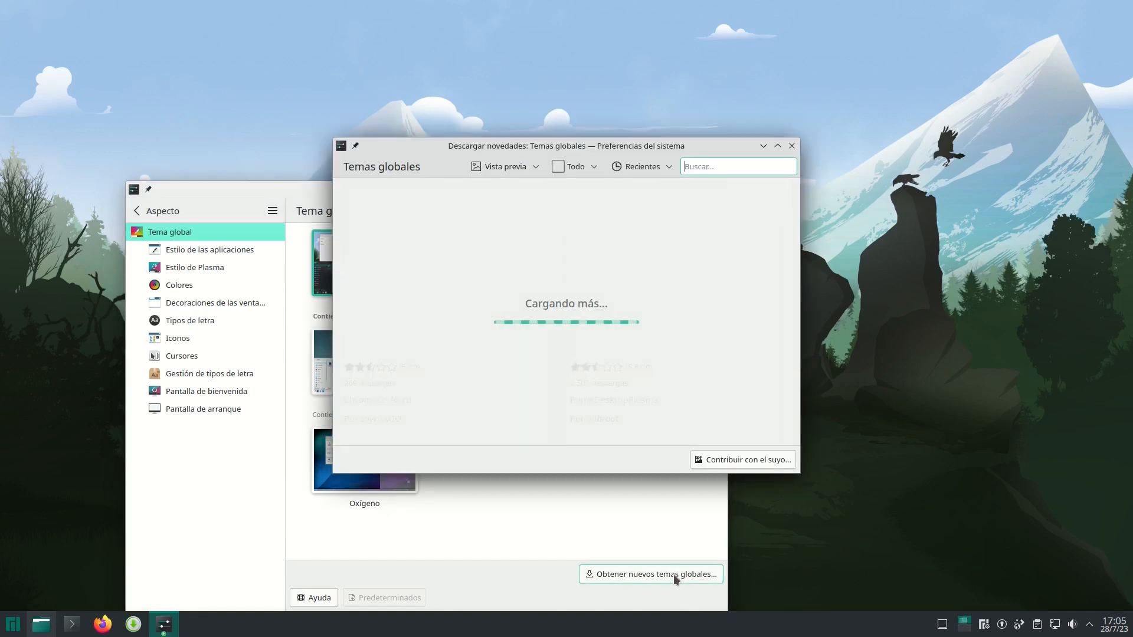
pyautogui.write('layan')
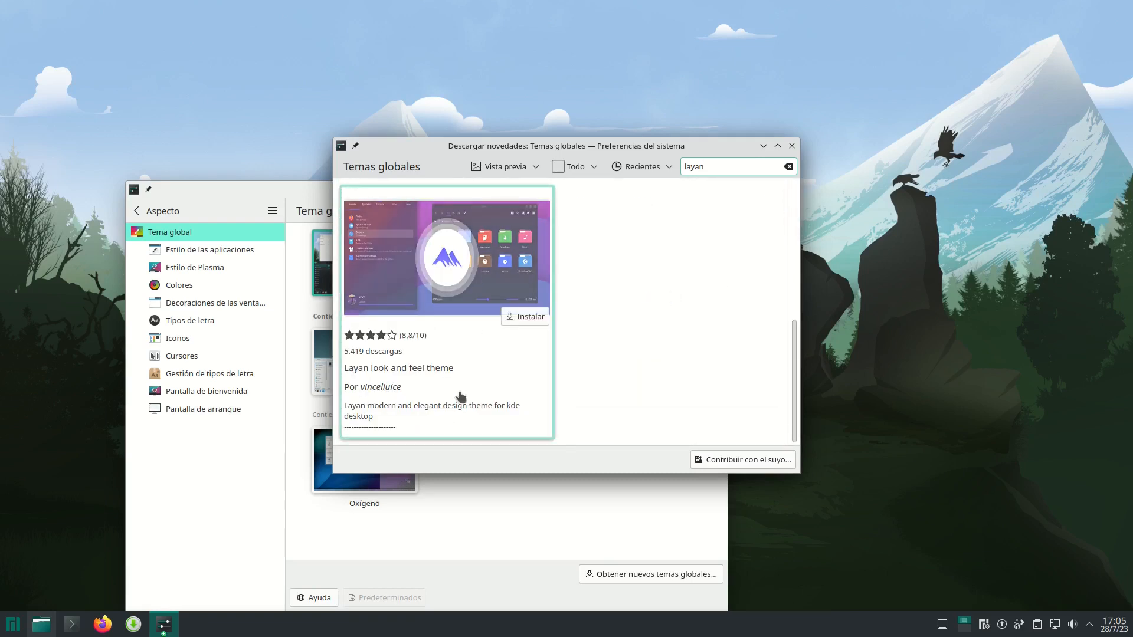
# - Install the Layan look and feel theme, authorizing it with the account password, and apply it as the global theme
pyautogui.click(534, 319)
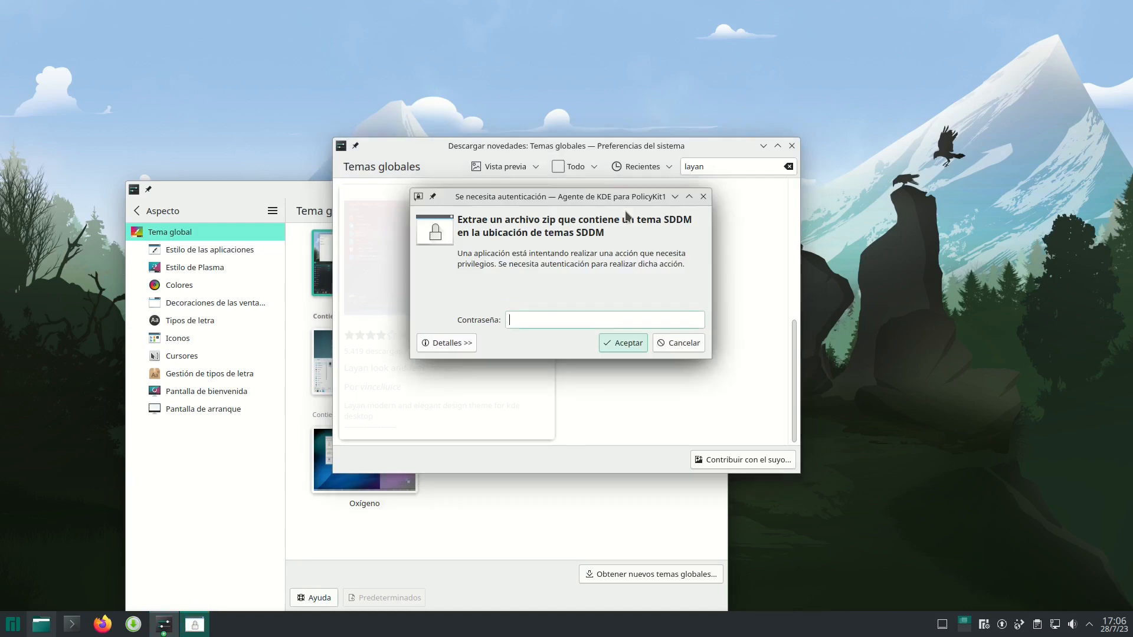
pyautogui.write('••••')
pyautogui.press('Return')
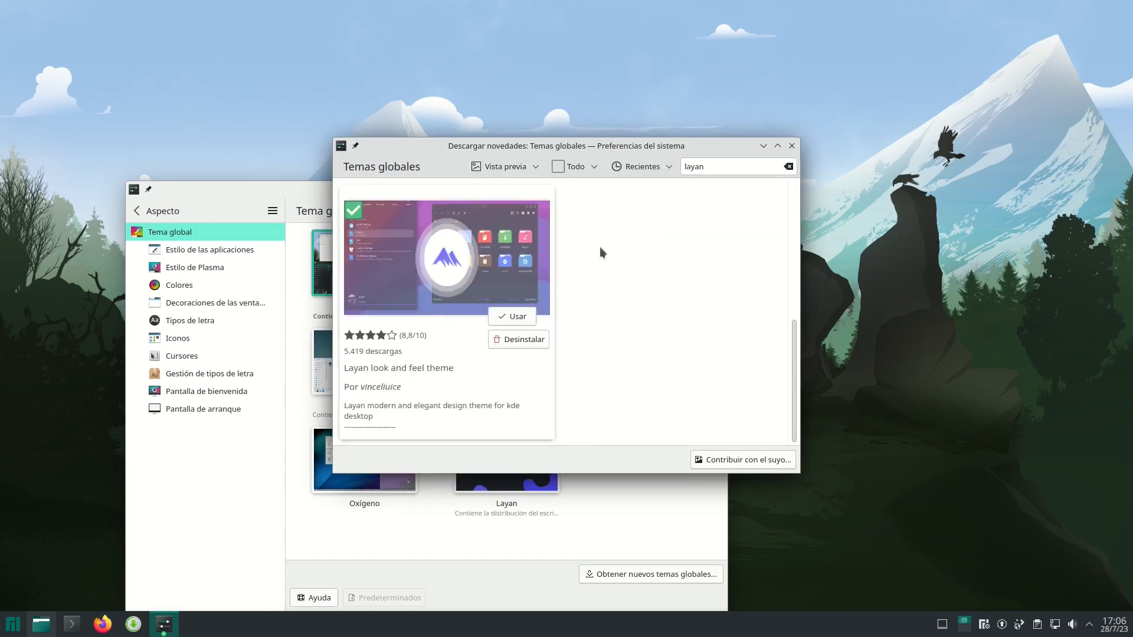
pyautogui.click(497, 318)
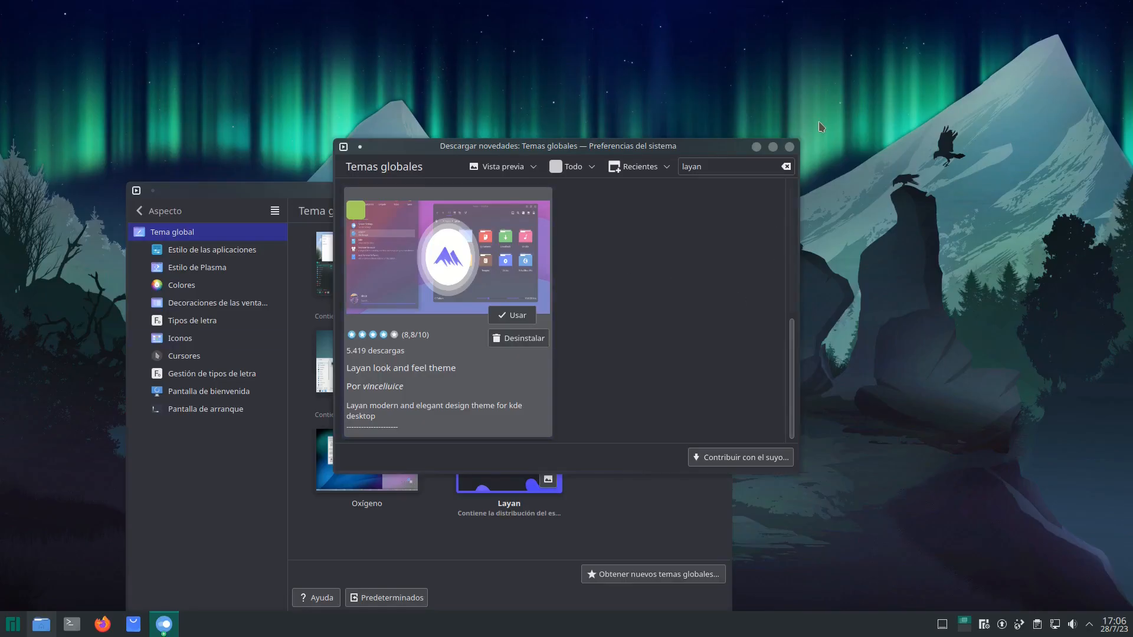
pyautogui.click(789, 147)
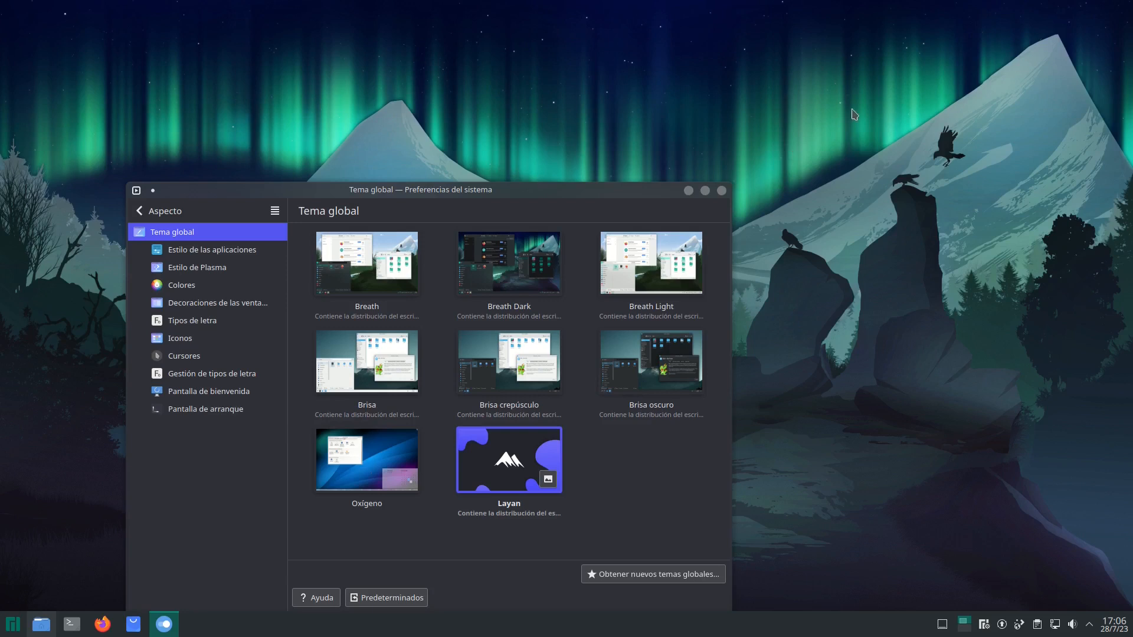
# - Apply kvantum-dark as the application style and check the selected Plasma style and color scheme
pyautogui.click(269, 244)
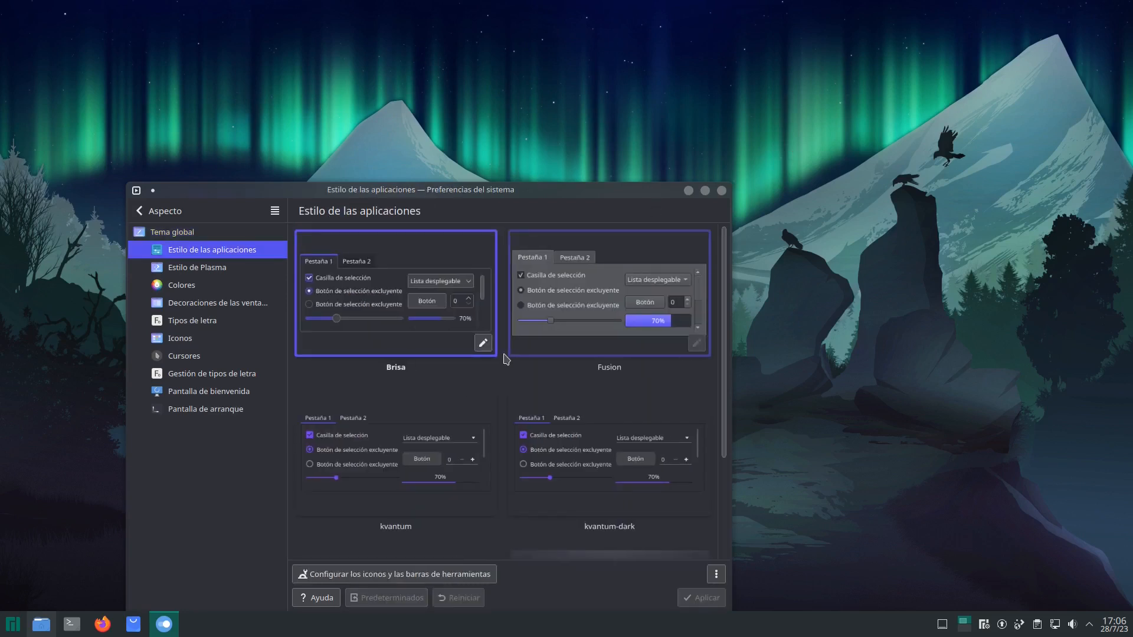
pyautogui.click(634, 490)
pyautogui.click(708, 603)
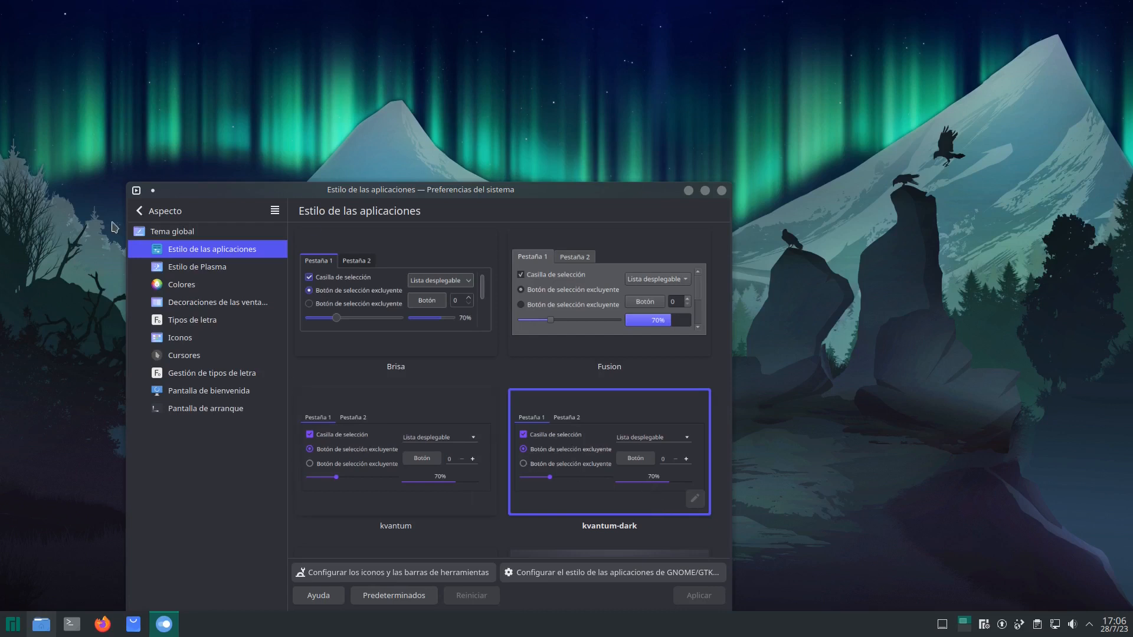
pyautogui.click(200, 267)
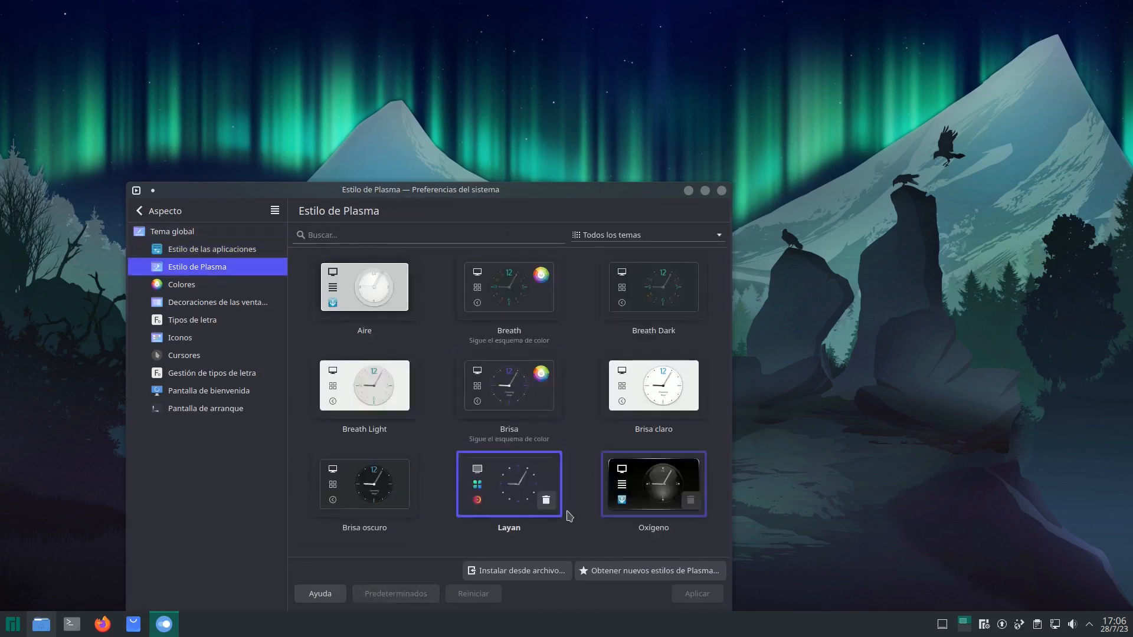
pyautogui.click(208, 286)
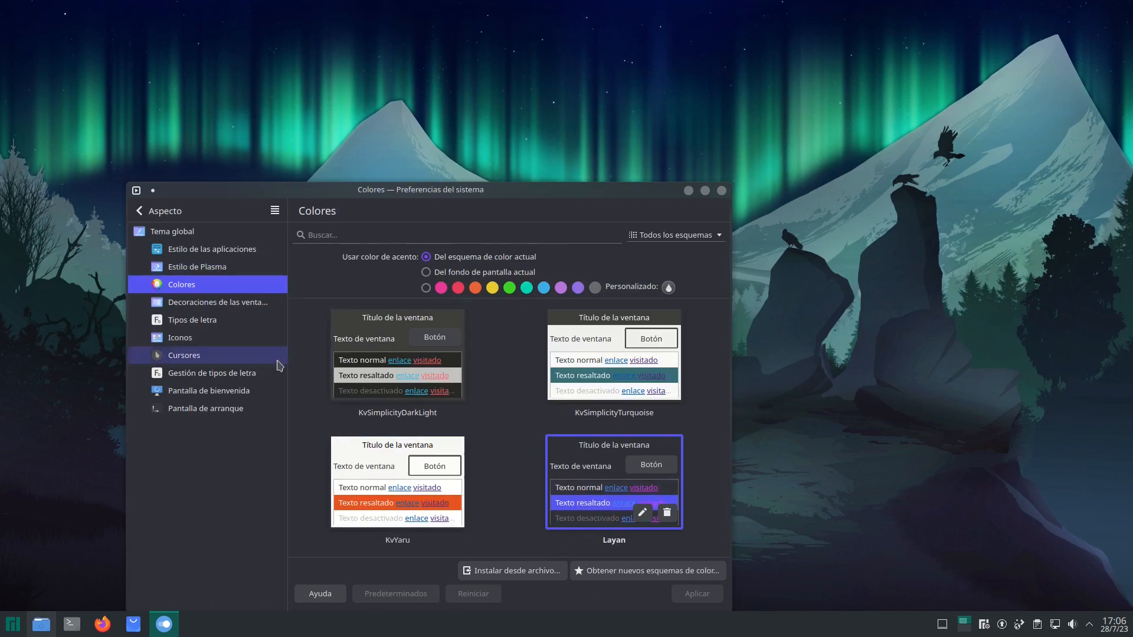
# - Find Inverse icon theme among the downloadable icons, install its Inverse-black.tar.xz variant, and activate Inverse-black
pyautogui.click(201, 338)
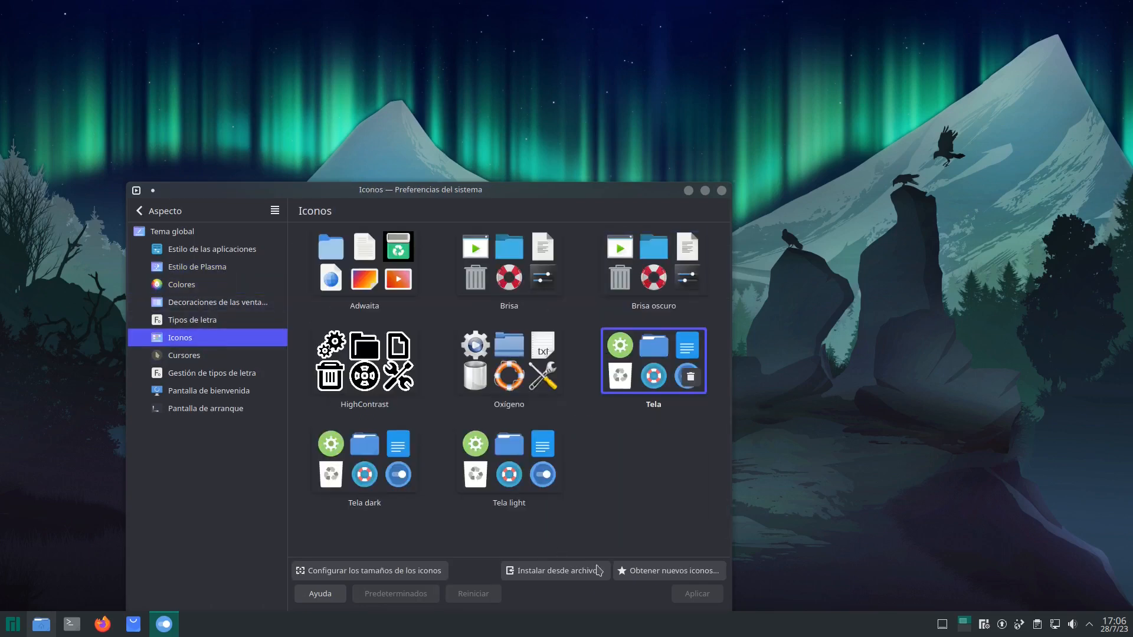
pyautogui.click(683, 575)
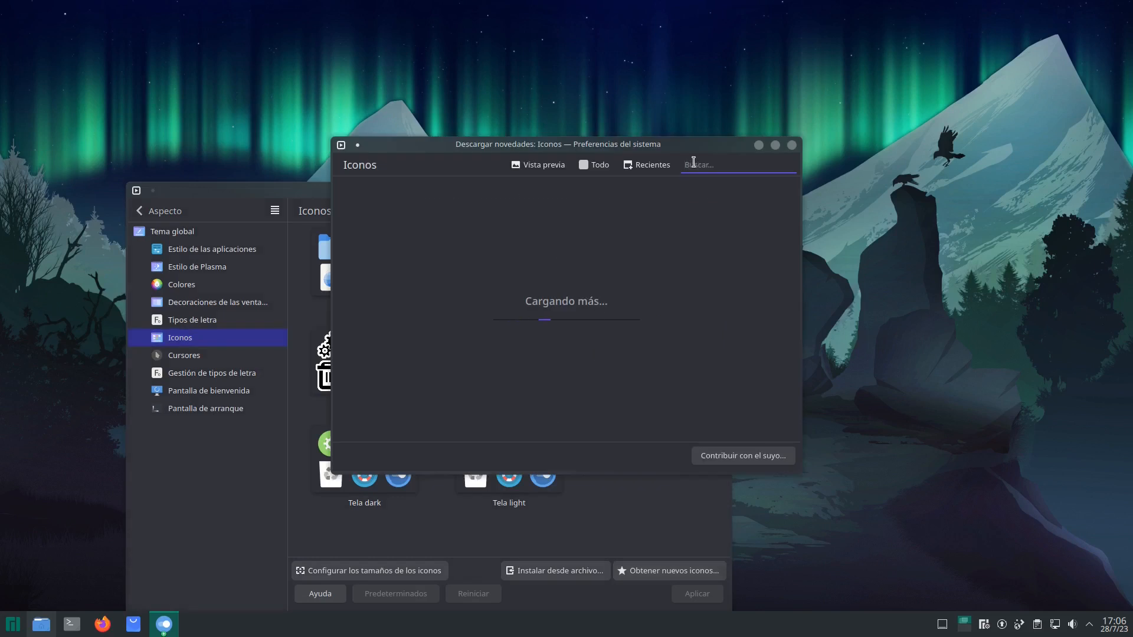
pyautogui.write('in')
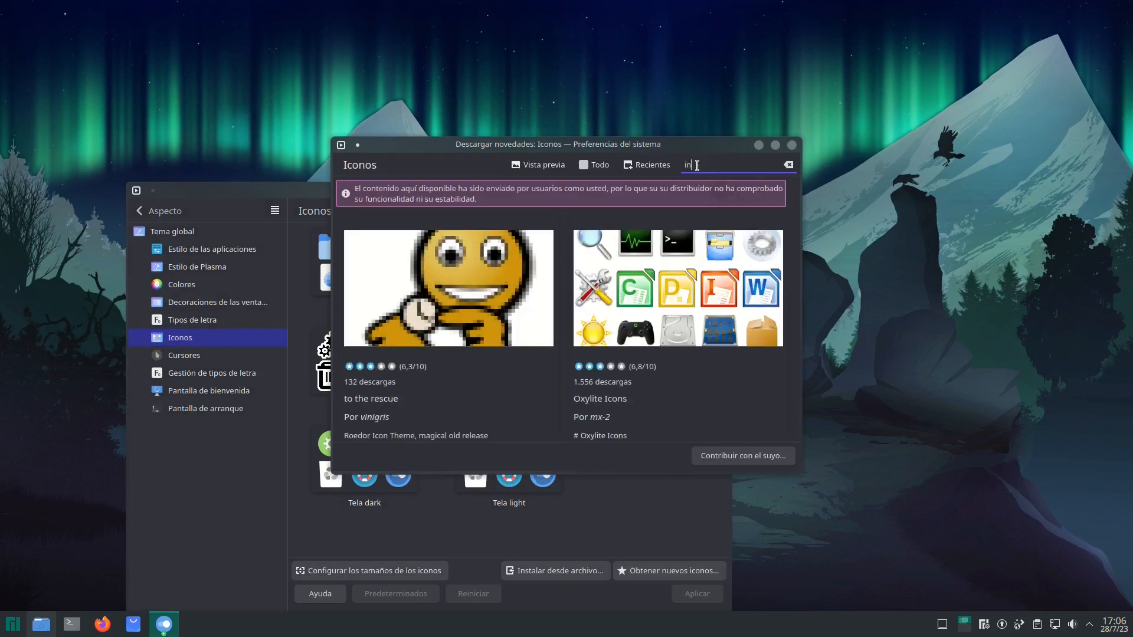
pyautogui.write('verse')
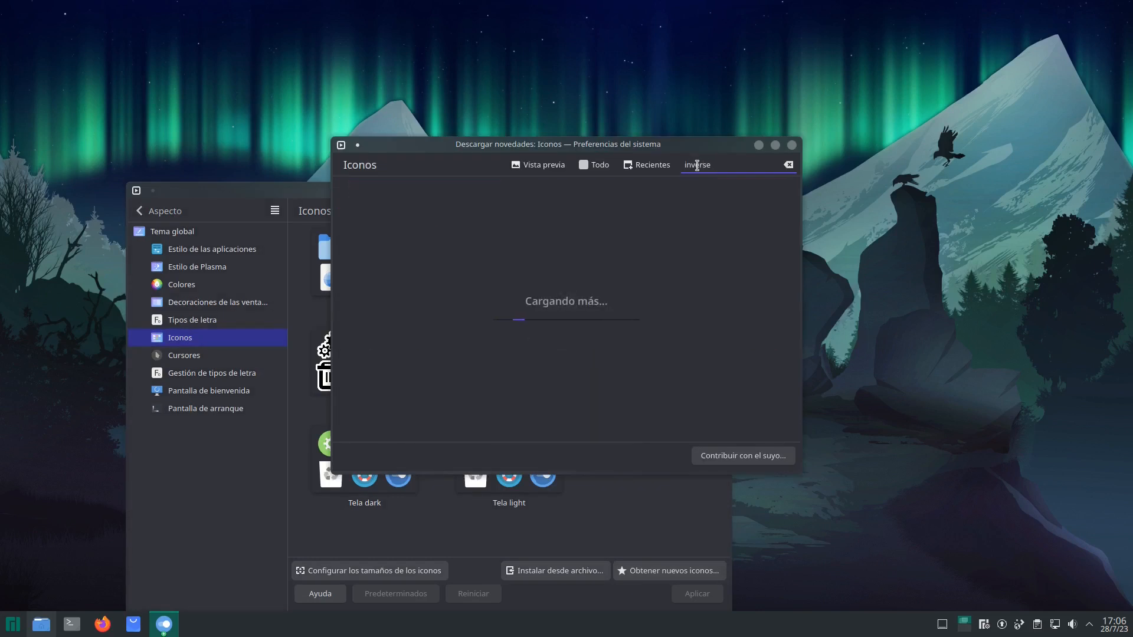
pyautogui.write(' icon theme')
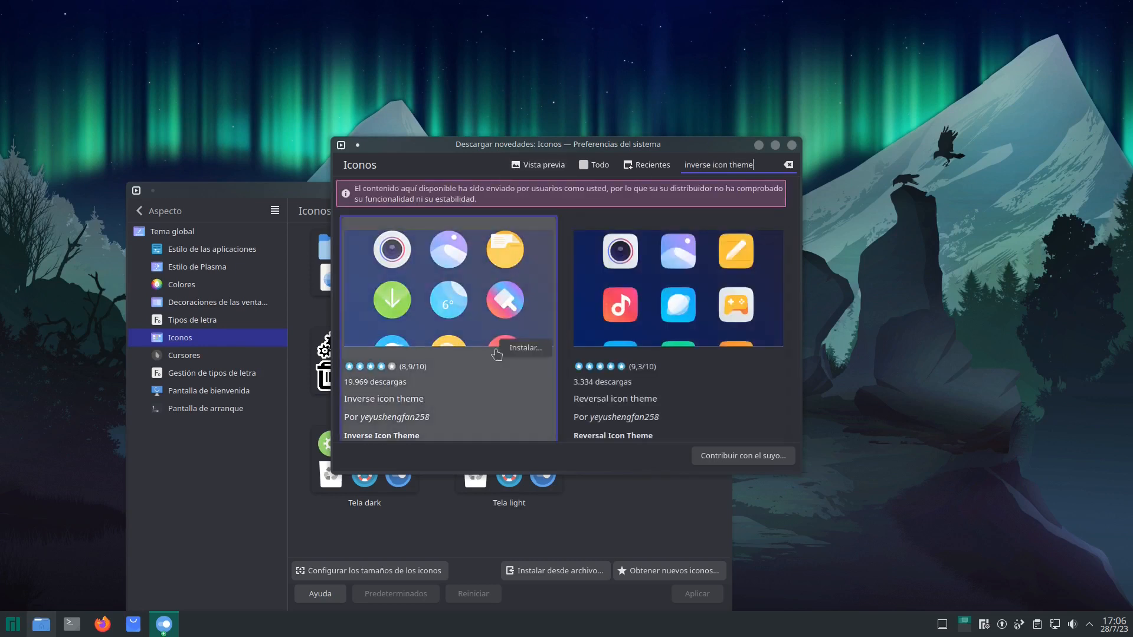
pyautogui.click(526, 350)
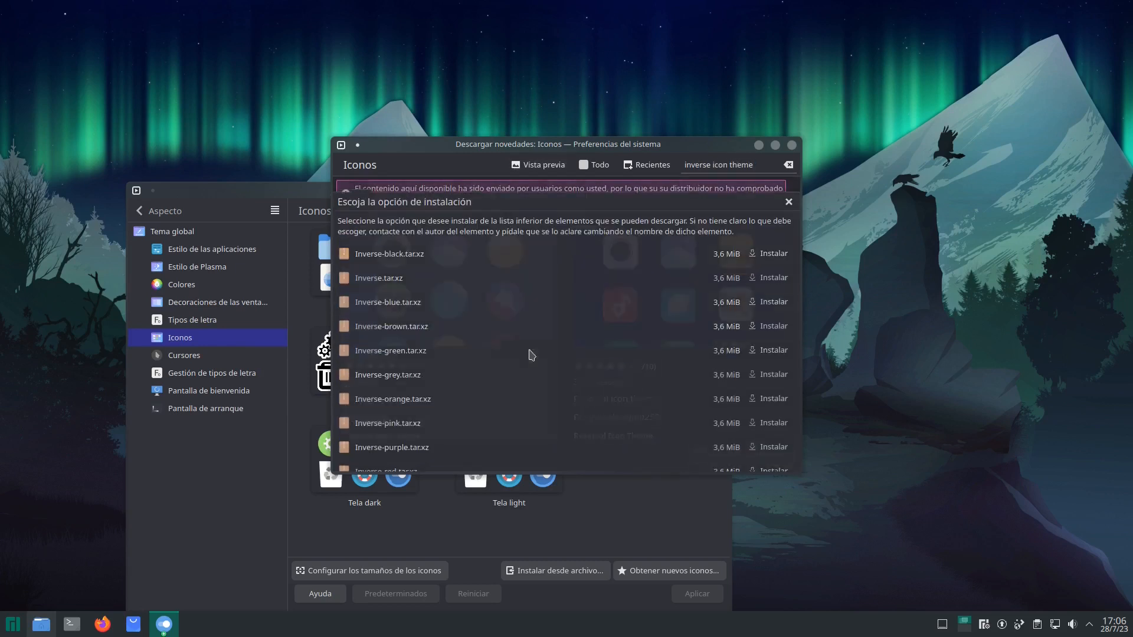
pyautogui.click(778, 253)
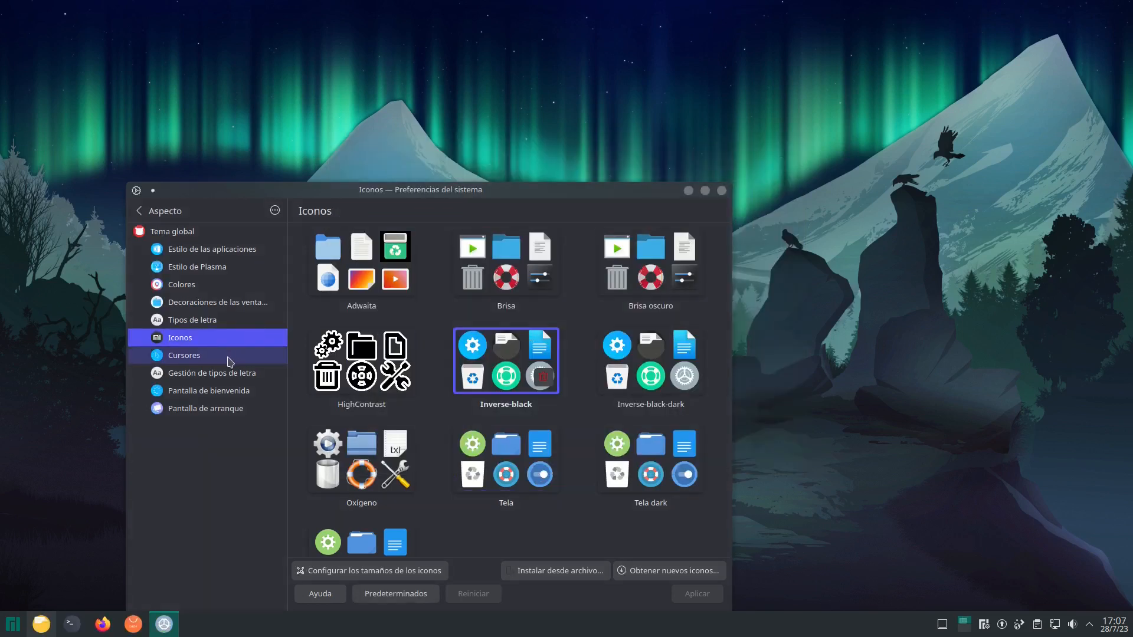
# - Apply the Layan-solid window decoration and the Layan-border Cursors cursor theme
pyautogui.click(221, 305)
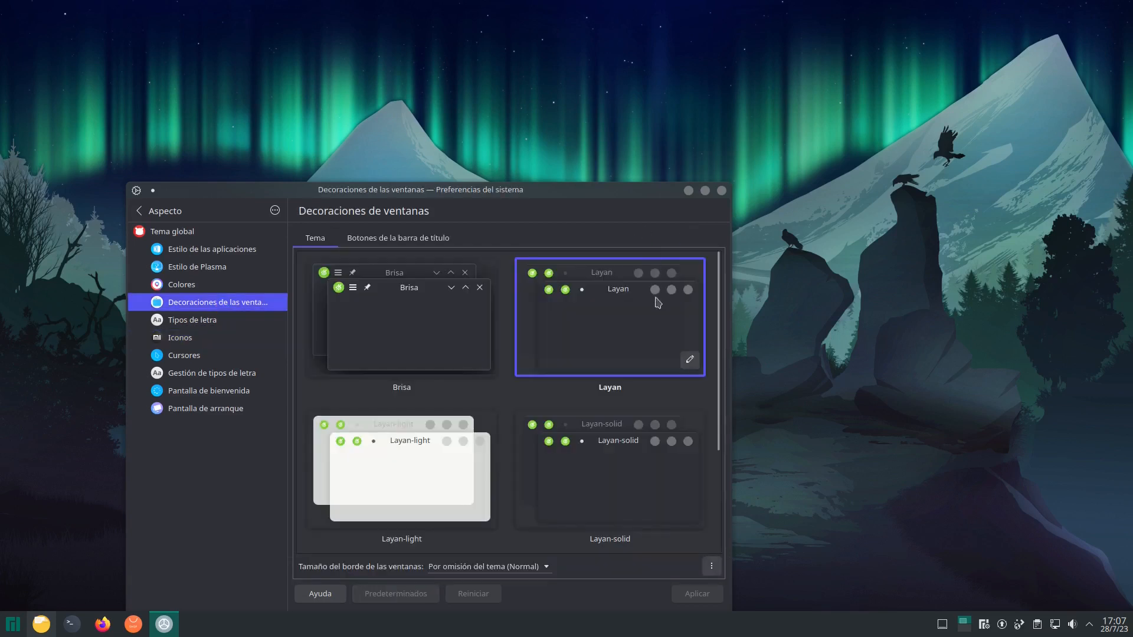
pyautogui.click(595, 443)
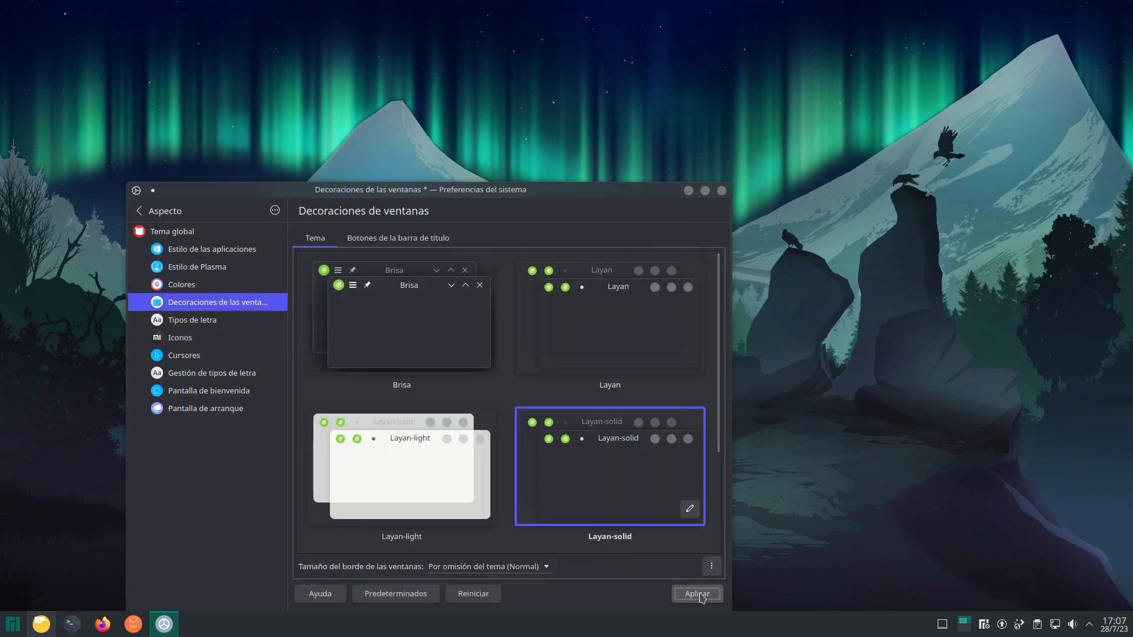
pyautogui.click(697, 594)
pyautogui.click(185, 356)
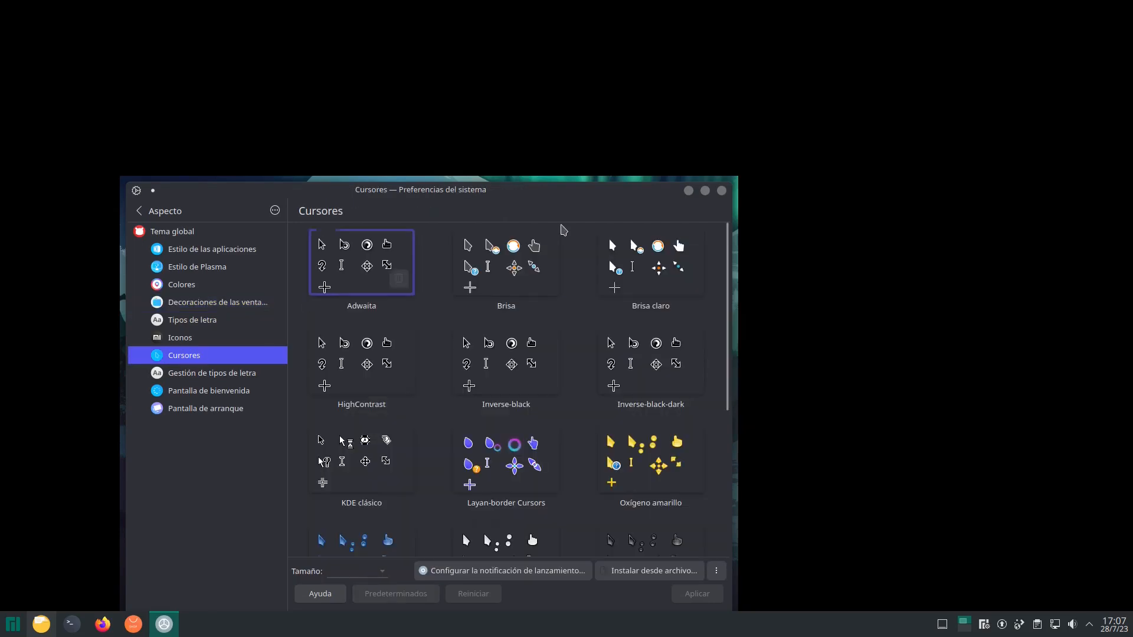
pyautogui.click(697, 594)
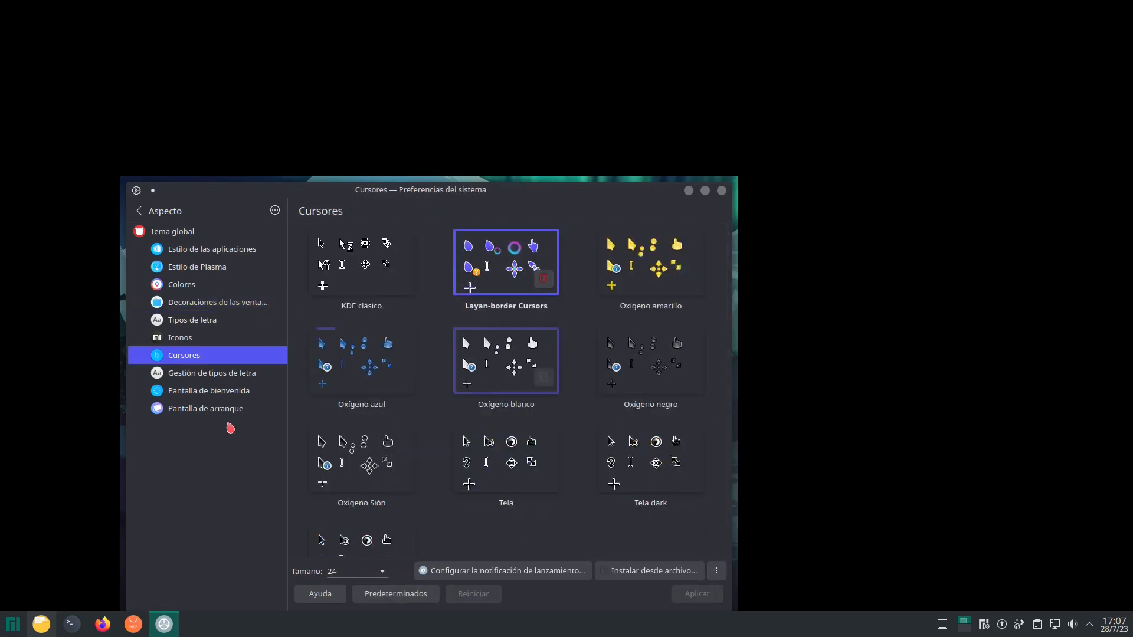
# - Preview the Layan splash screen
pyautogui.click(254, 373)
pyautogui.click(239, 391)
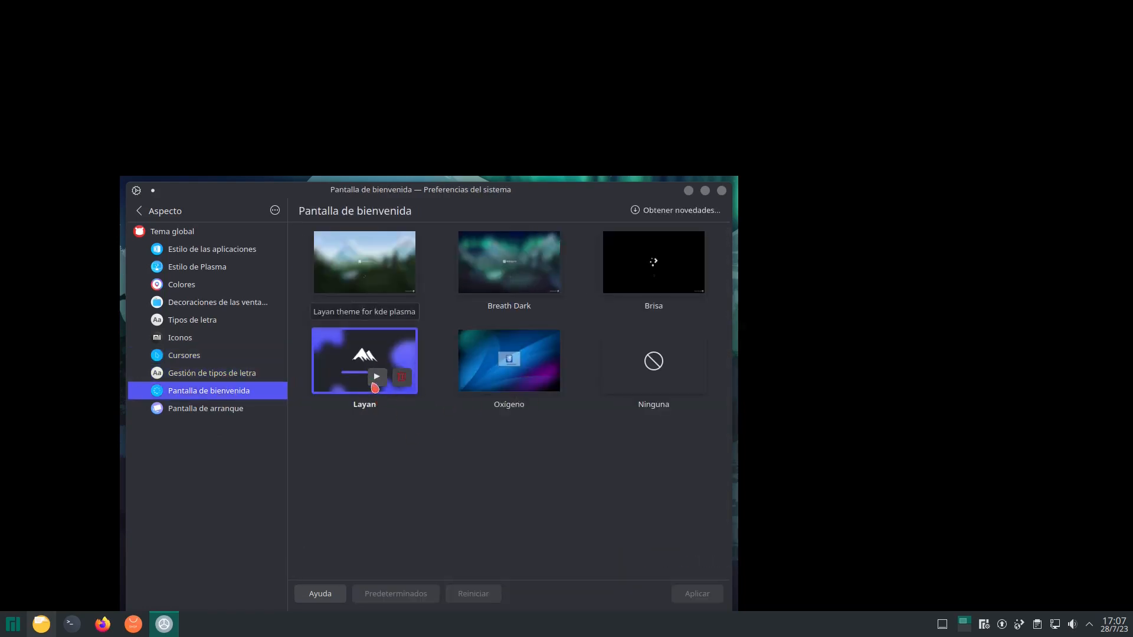
pyautogui.click(376, 377)
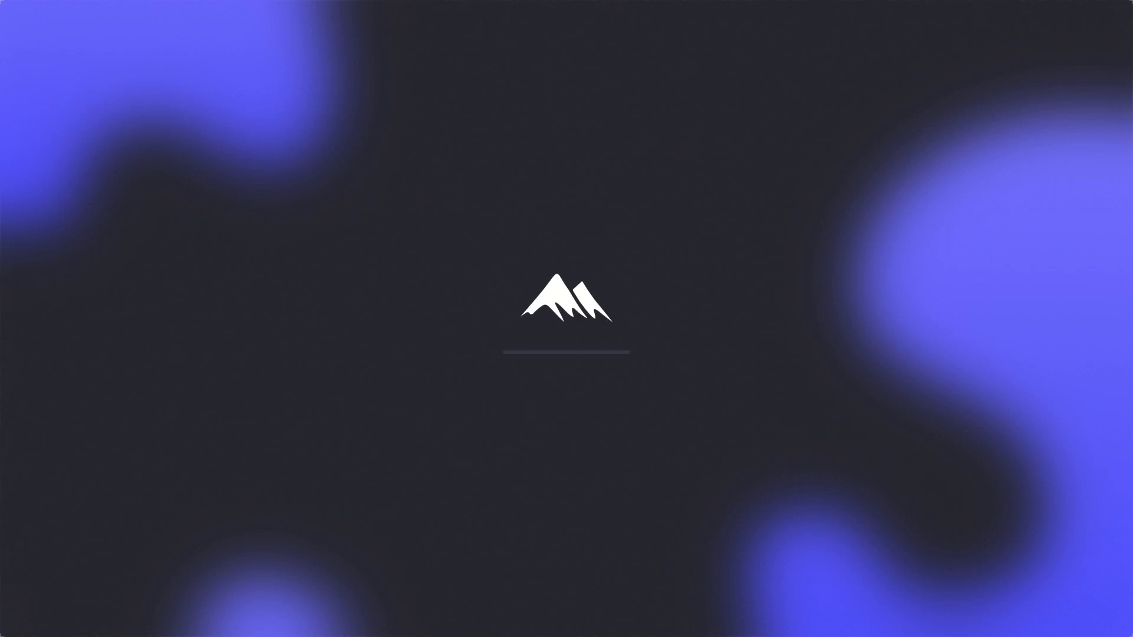
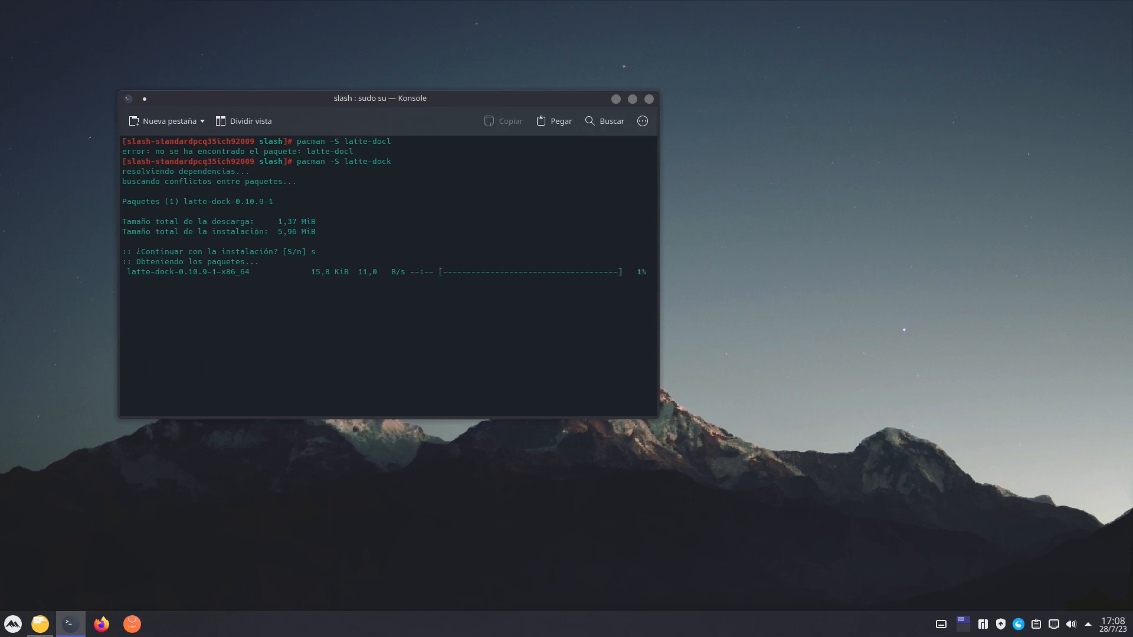
# - Clear the terminal, leave the root shell and end the terminal session with exit
pyautogui.moveTo(395, 162); pyautogui.dragTo(296, 162)
pyautogui.click(355, 182)
pyautogui.write('clear')
pyautogui.press('Return')
pyautogui.write('exit')
pyautogui.press('Return')
pyautogui.write('exit')
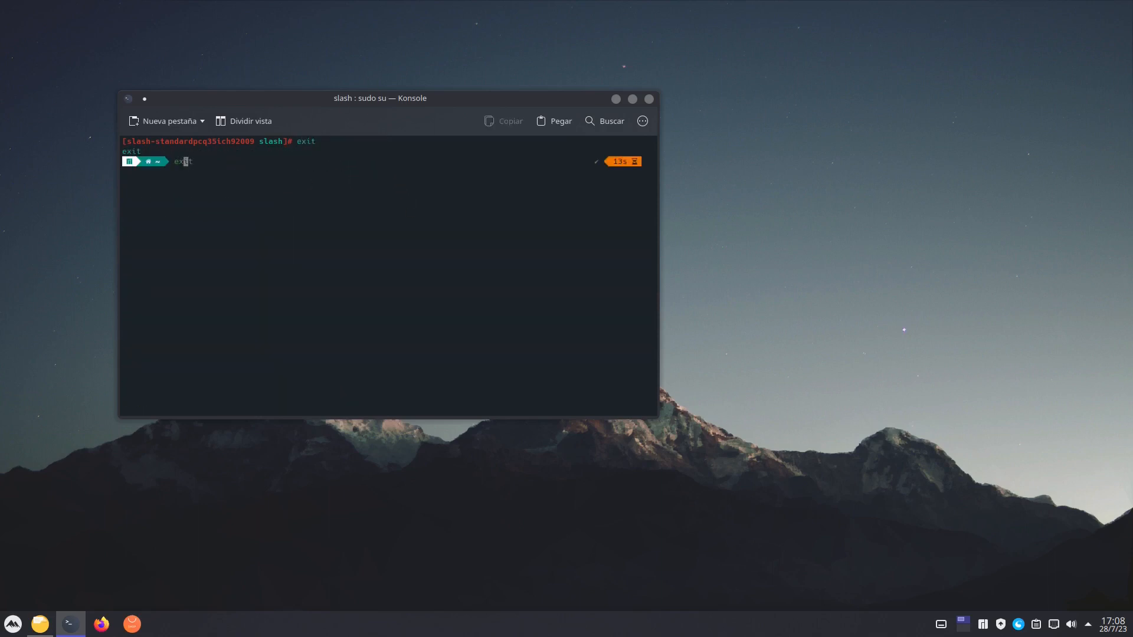
pyautogui.press('Return')
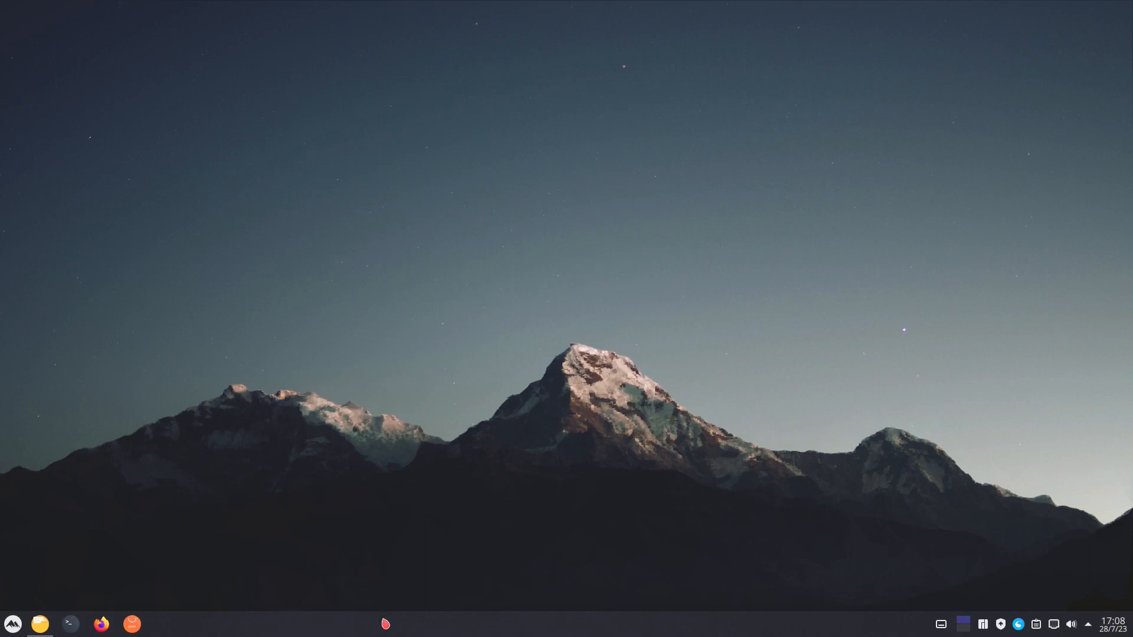
# - Delete the existing Plasma panel in edit mode and leave edit mode
pyautogui.rightClick(385, 625)
pyautogui.click(410, 601)
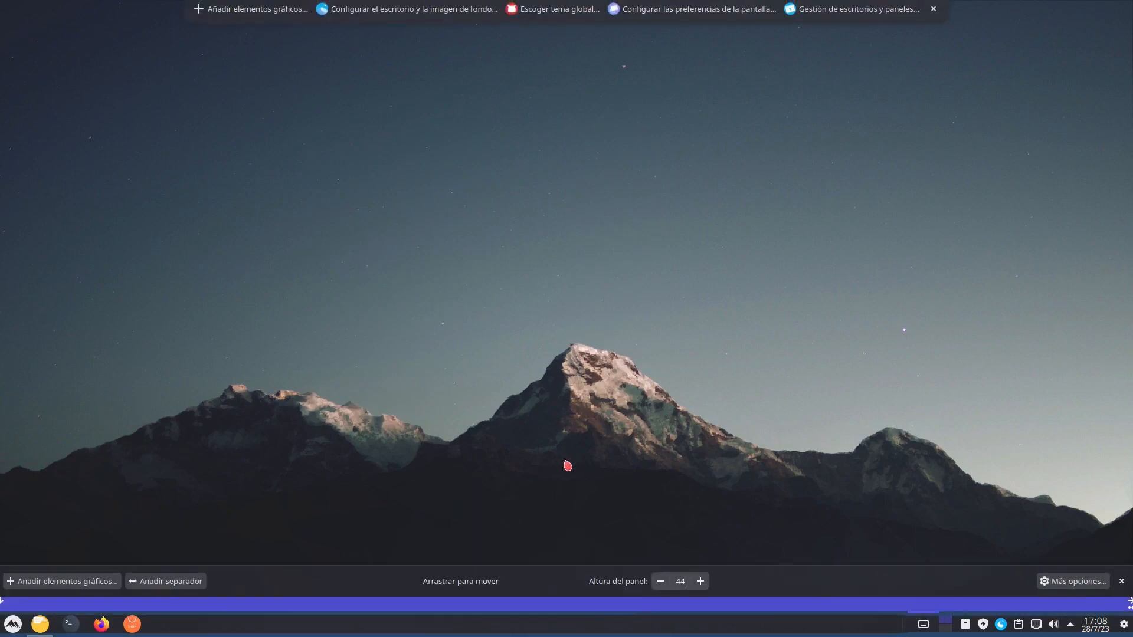
pyautogui.click(1071, 581)
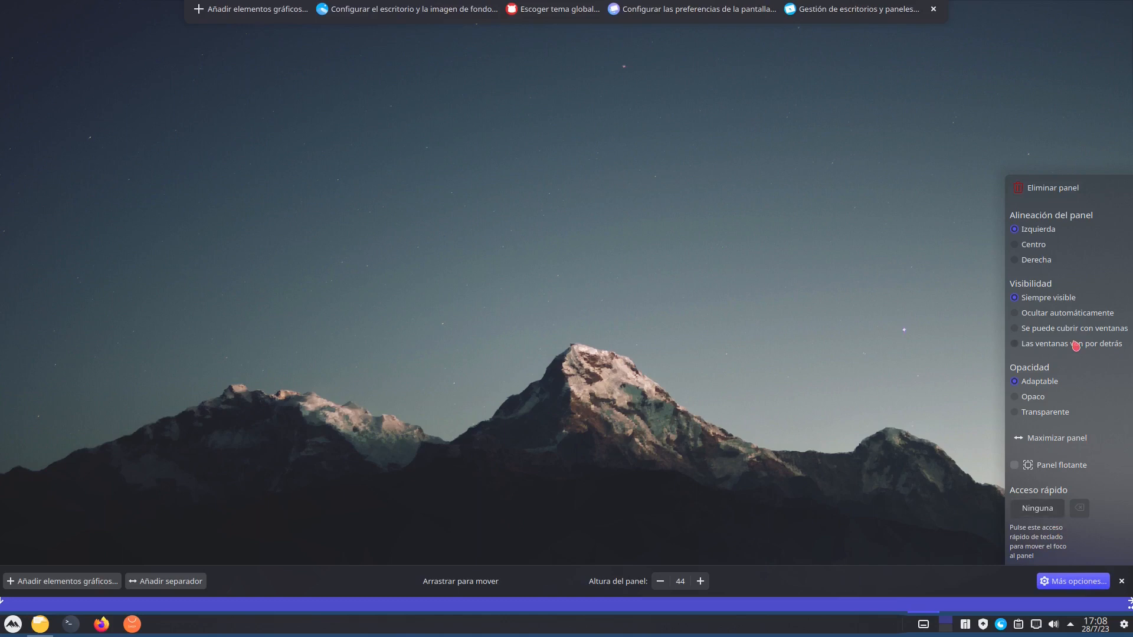
pyautogui.click(1091, 183)
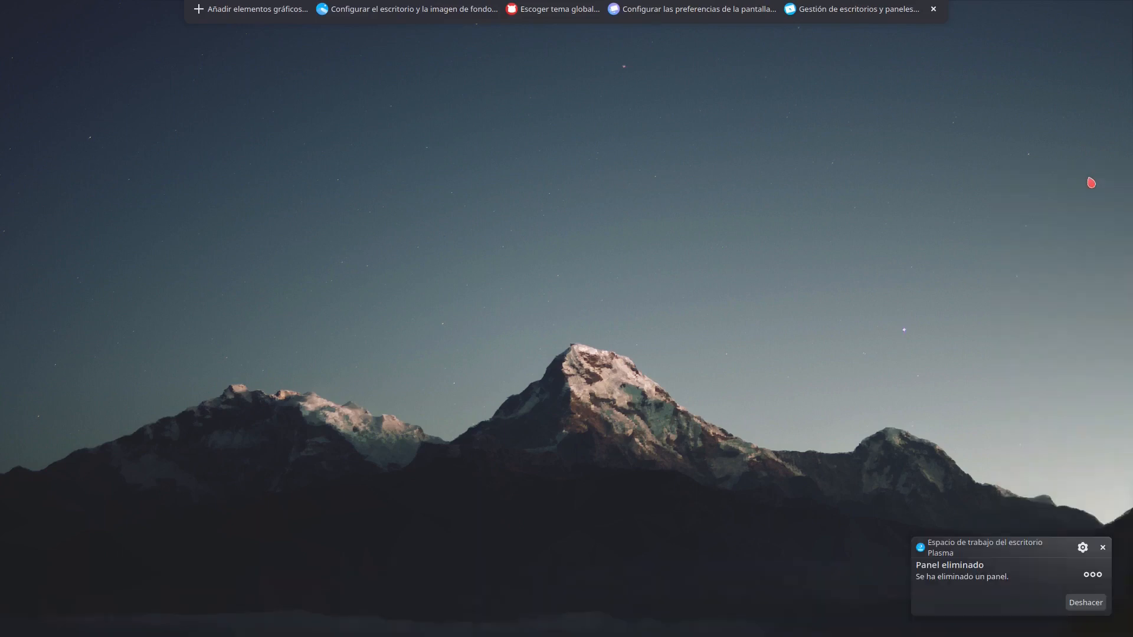
pyautogui.click(935, 8)
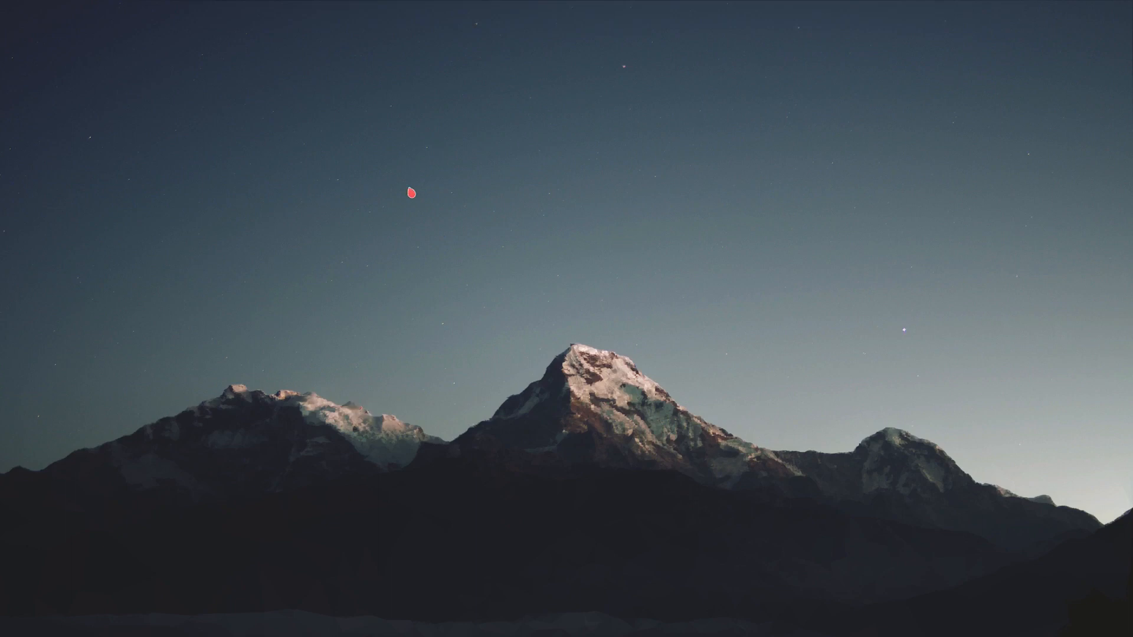
# - Add a default panel (Panel por omisión) to the desktop
pyautogui.rightClick(489, 33)
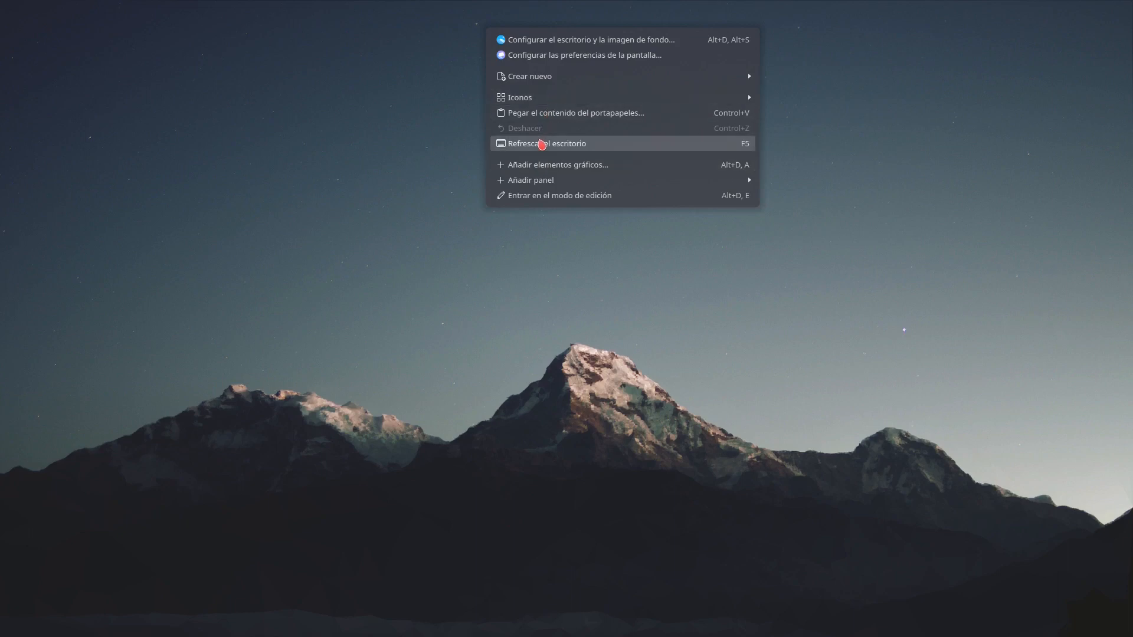
pyautogui.moveTo(589, 182)
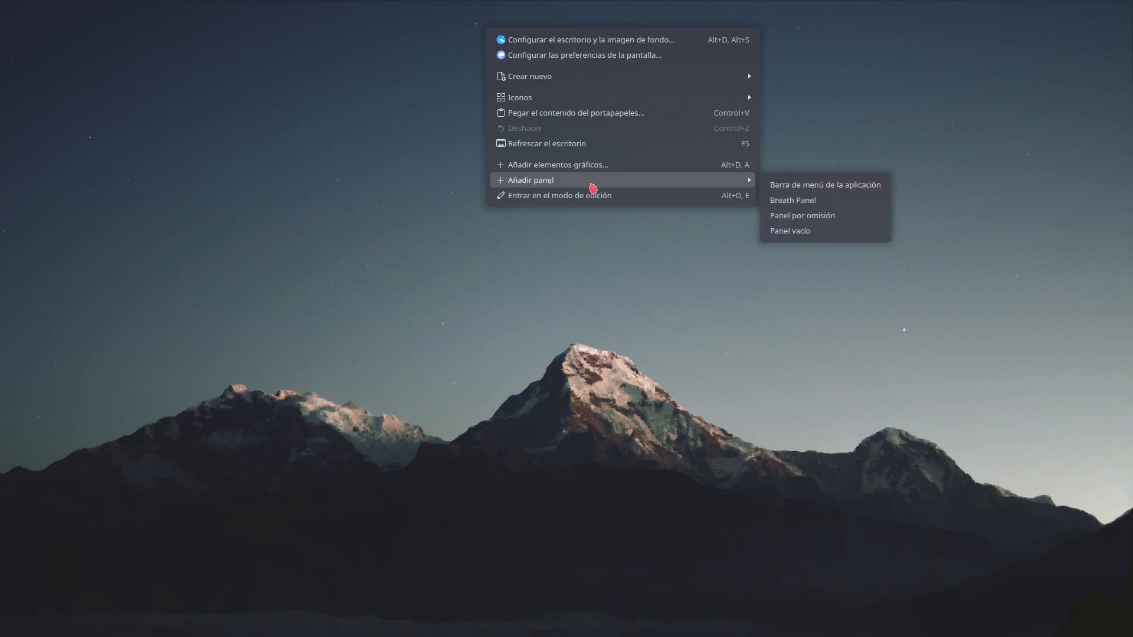
pyautogui.click(826, 226)
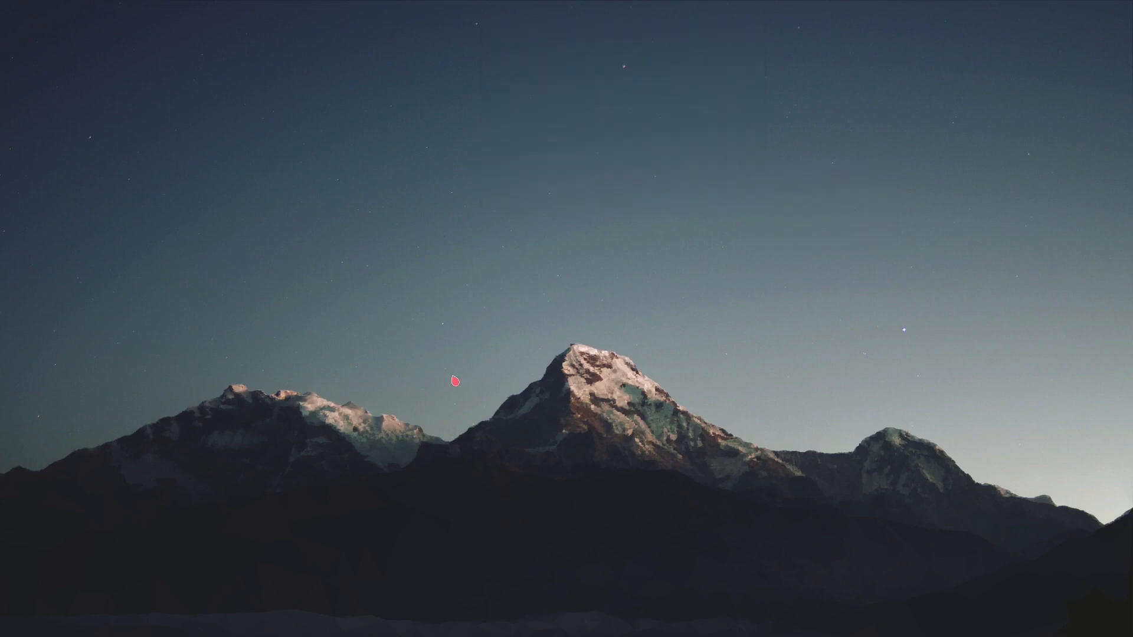
# - Search the application launcher for "dock" and launch Latte
pyautogui.click(7, 631)
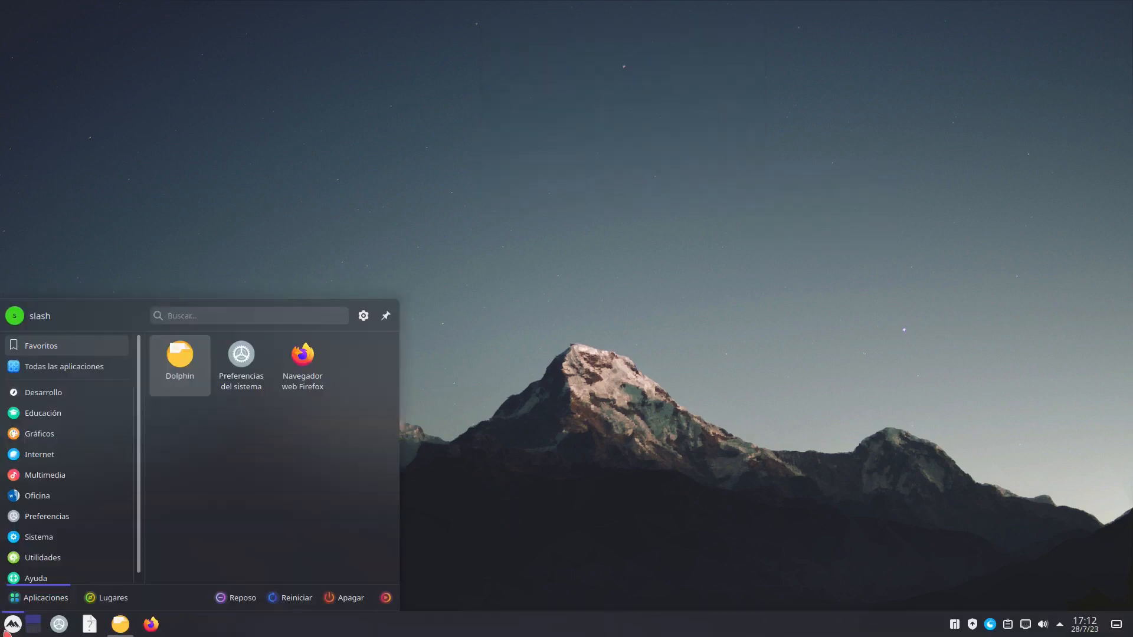
pyautogui.write('latte')
pyautogui.hotkey('ctrl', 'a')
pyautogui.write('dock')
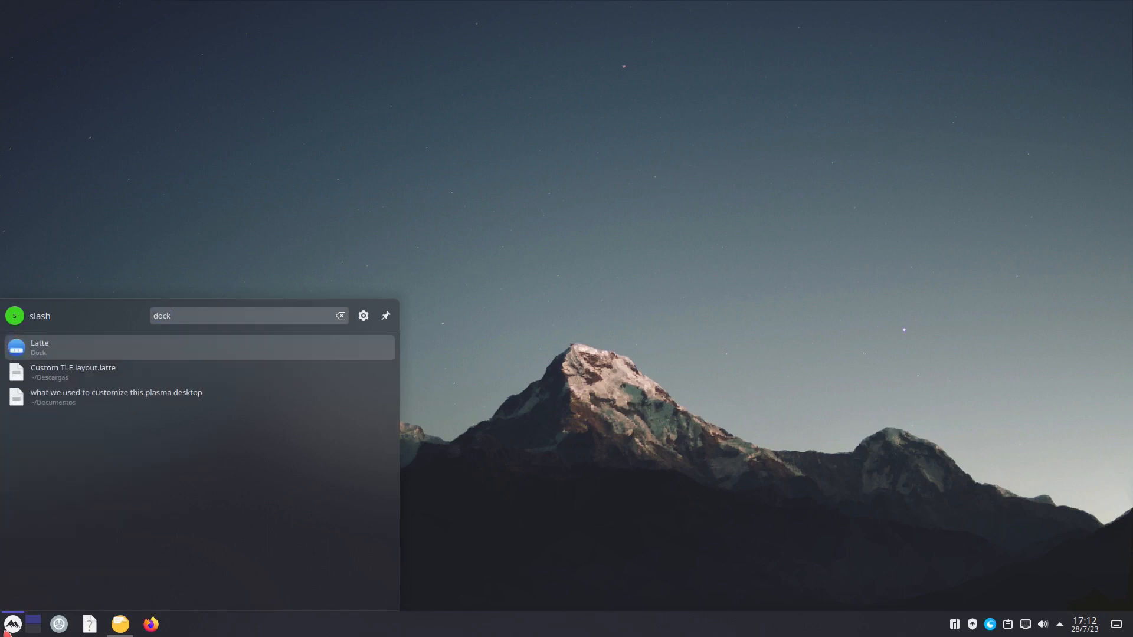
pyautogui.press('Return')
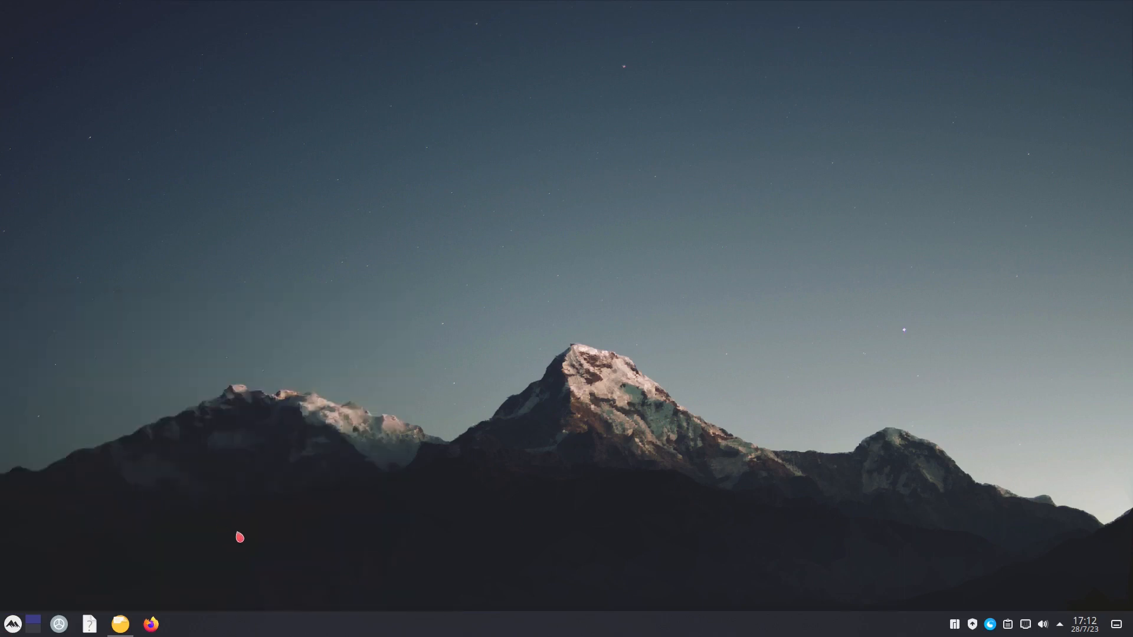
# - Remove the default Plasma panel so that only the Latte dock is used
pyautogui.rightClick(261, 630)
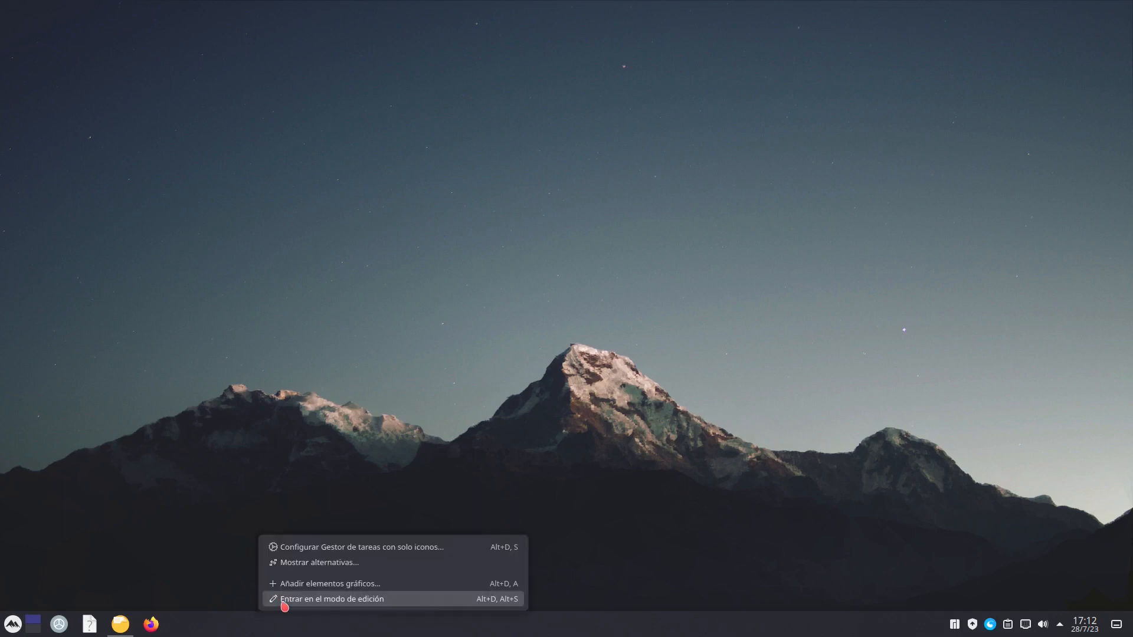
pyautogui.click(283, 602)
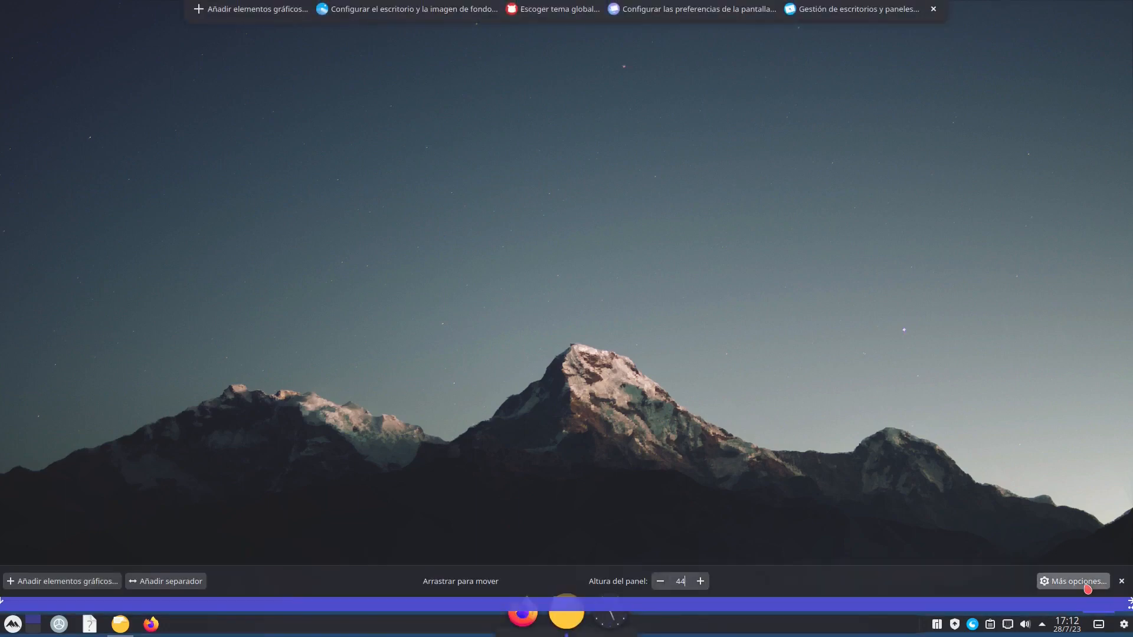
pyautogui.click(1088, 584)
pyautogui.click(1049, 186)
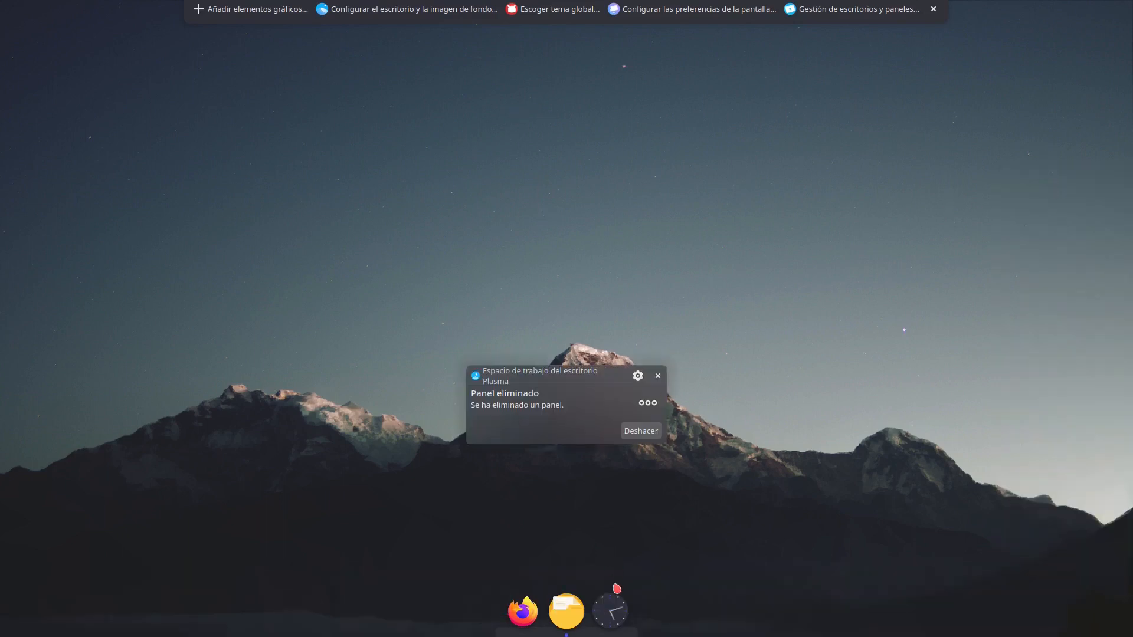
# - Open Latte Dock's layout editor (Editor de distribuciones), close the file manager and dismiss the panel notification
pyautogui.rightClick(618, 590)
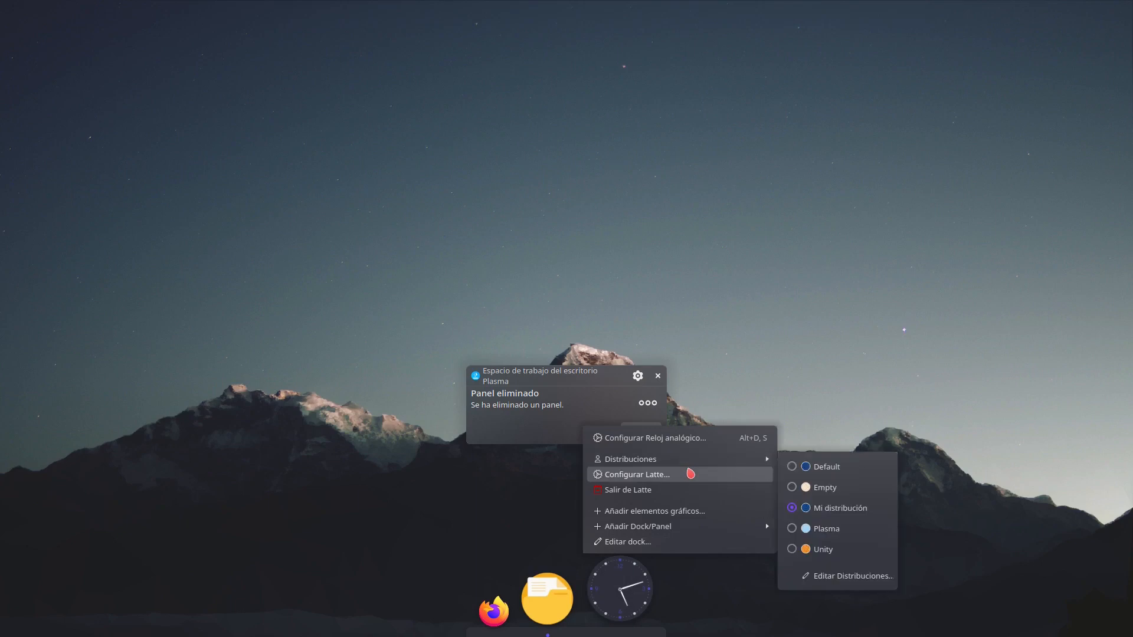
pyautogui.click(691, 474)
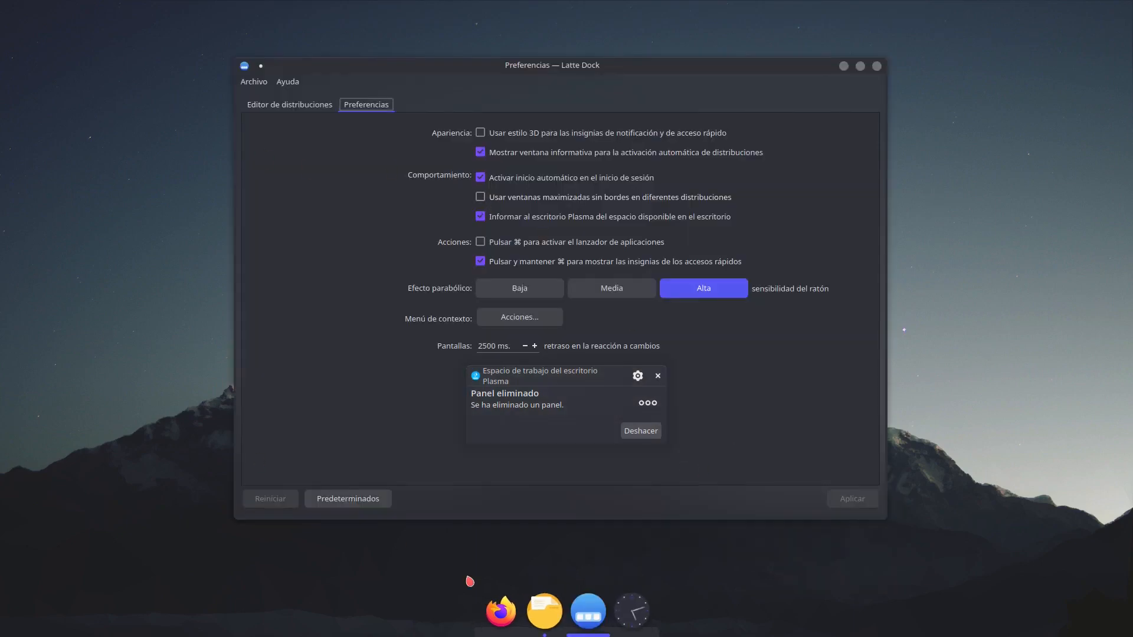
pyautogui.click(544, 610)
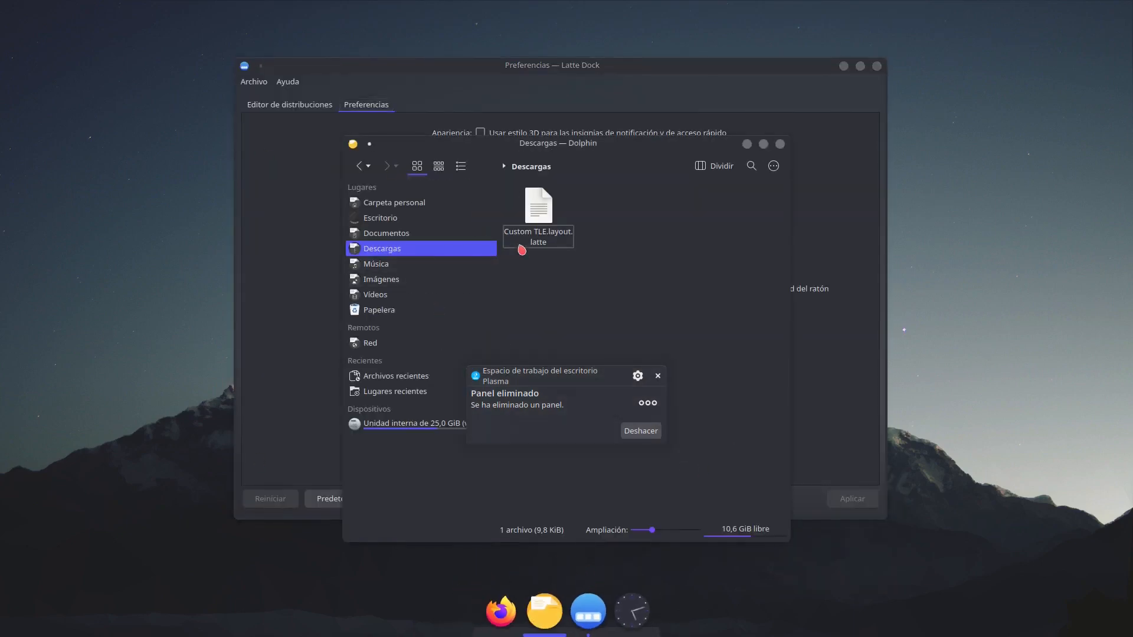
pyautogui.moveTo(575, 141); pyautogui.dragTo(670, 508)
pyautogui.click(306, 131)
pyautogui.click(289, 105)
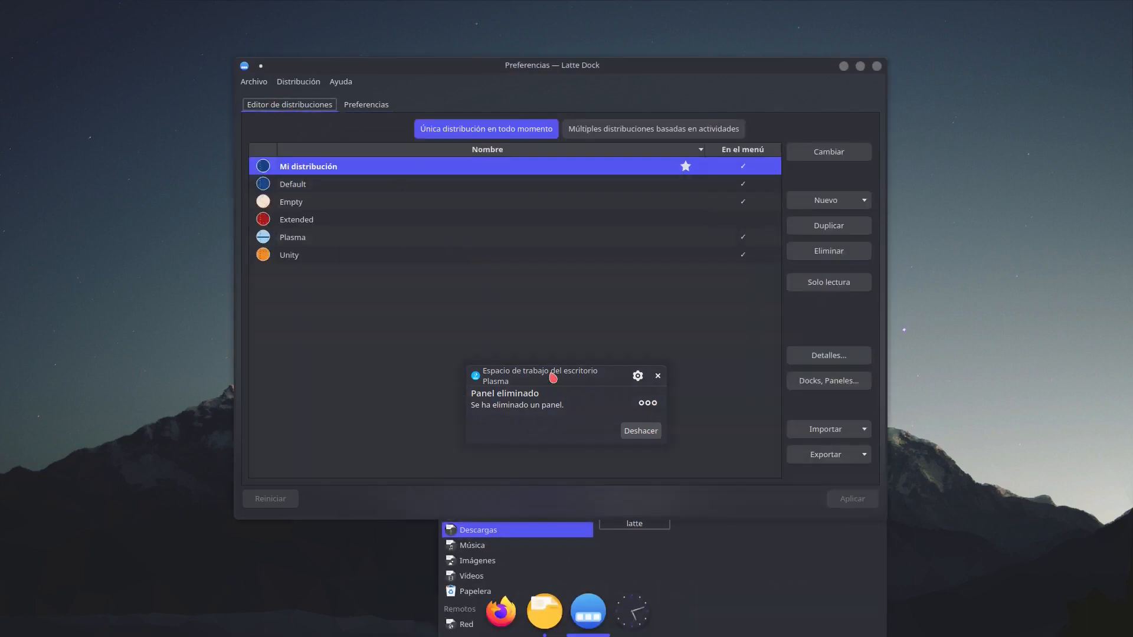
pyautogui.click(809, 574)
pyautogui.hotkey('alt', 'F4')
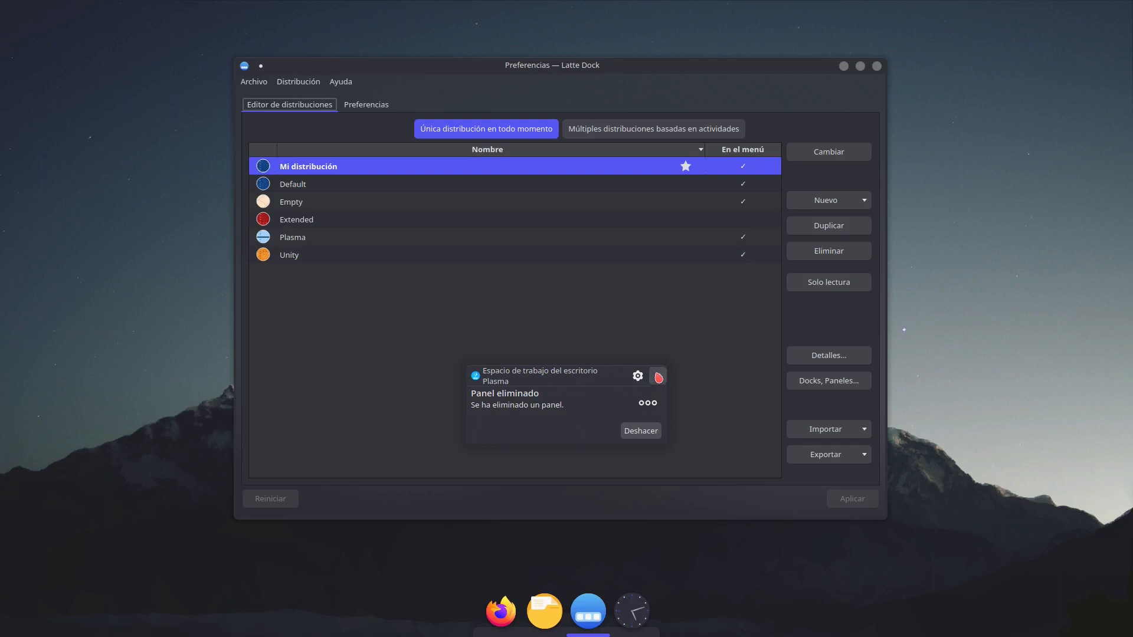
pyautogui.click(658, 376)
# - Import Custom TLE.layout.latte from the Descargas folder into Latte Dock's layout list and apply the change
pyautogui.click(538, 634)
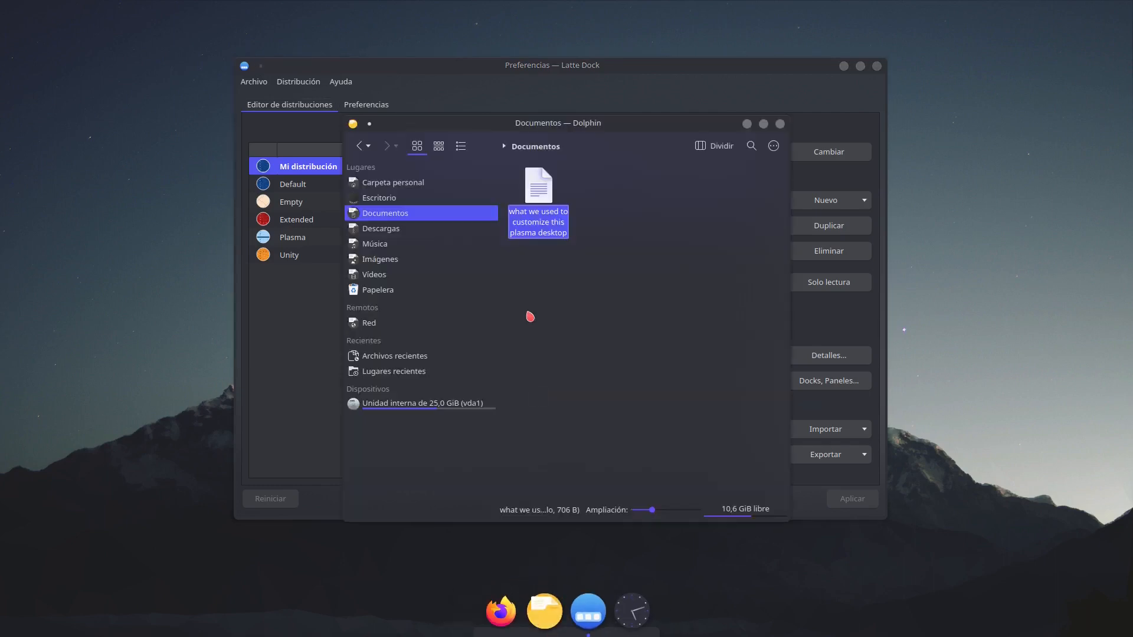
pyautogui.click(378, 230)
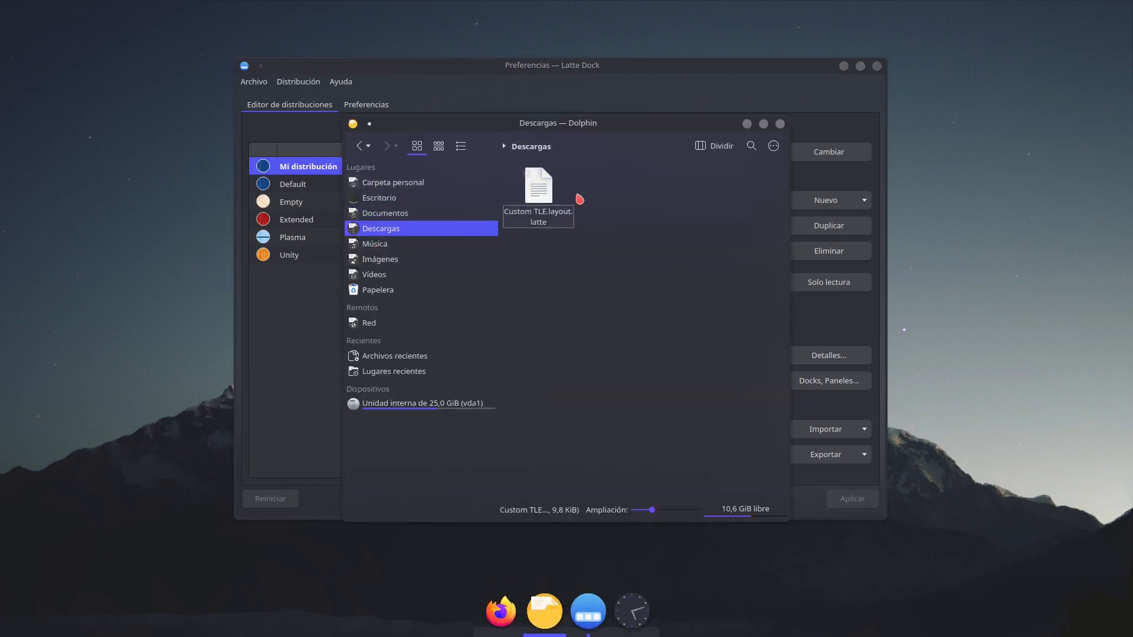
pyautogui.moveTo(576, 124); pyautogui.dragTo(861, 148)
pyautogui.moveTo(817, 232); pyautogui.dragTo(337, 316)
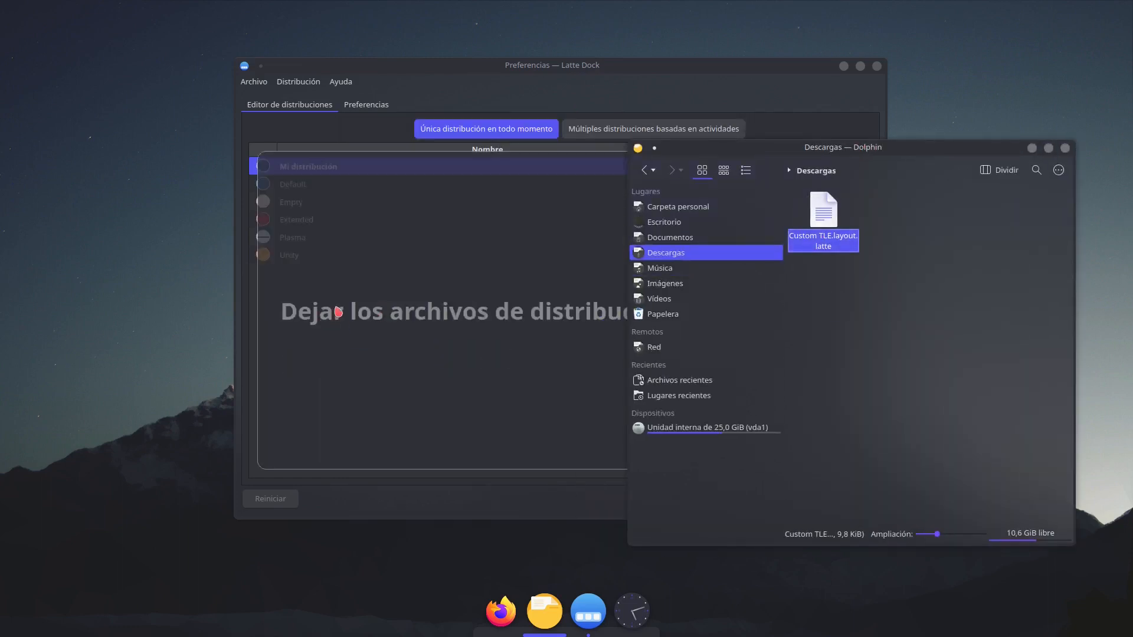
pyautogui.click(1065, 149)
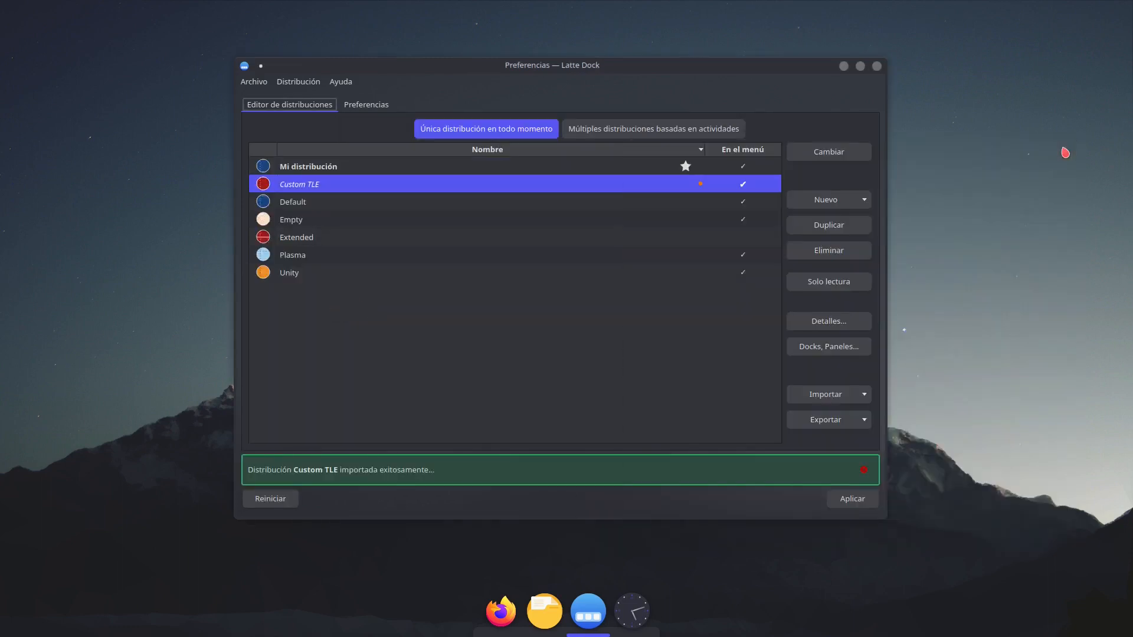
pyautogui.click(820, 152)
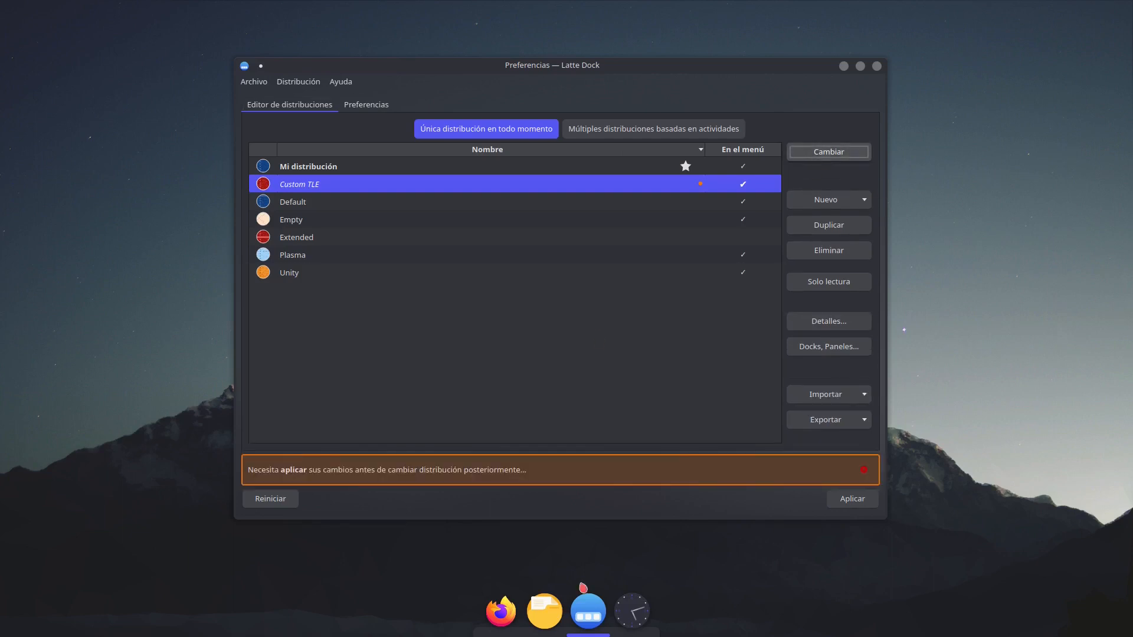
pyautogui.click(842, 498)
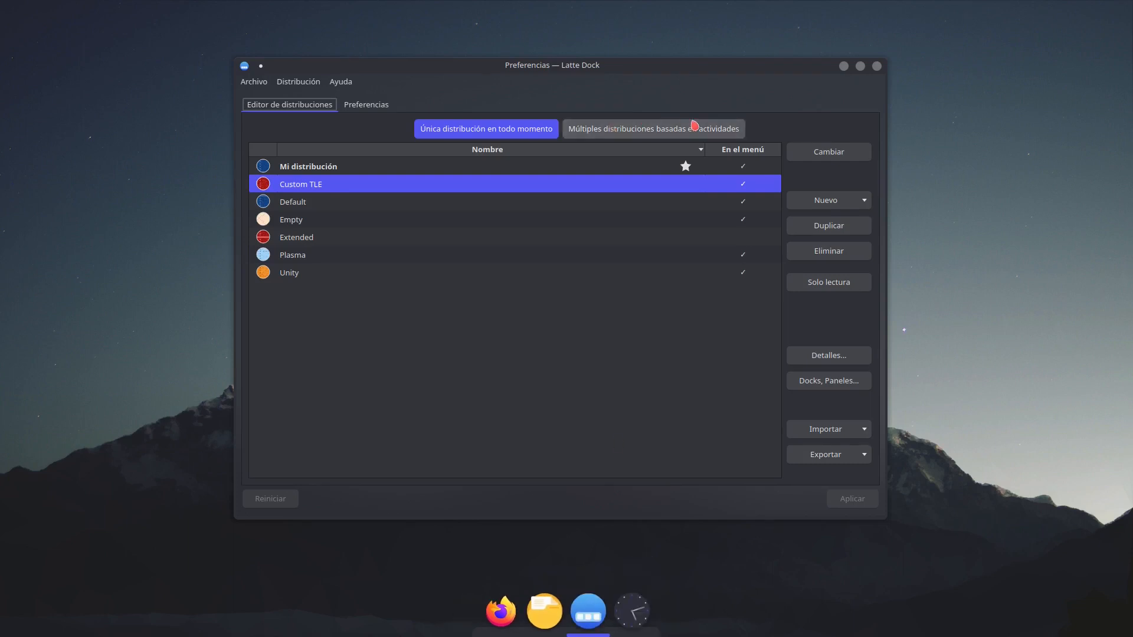
# - Open a terminal from the Descargas folder and restart the system with the reboot command
pyautogui.rightClick(157, 116)
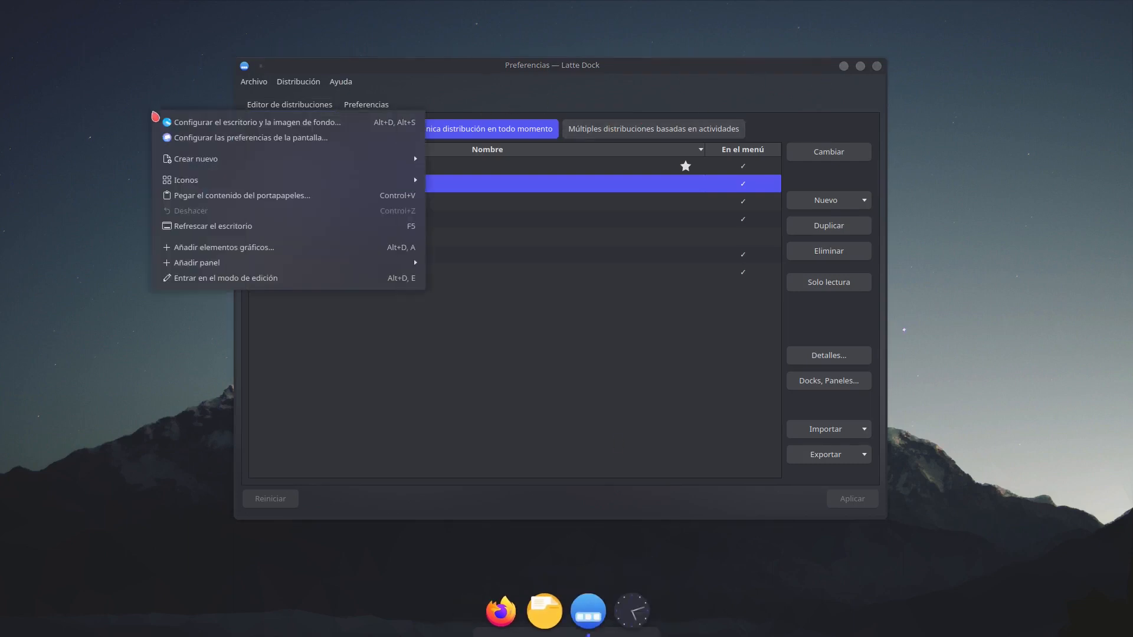
pyautogui.click(551, 622)
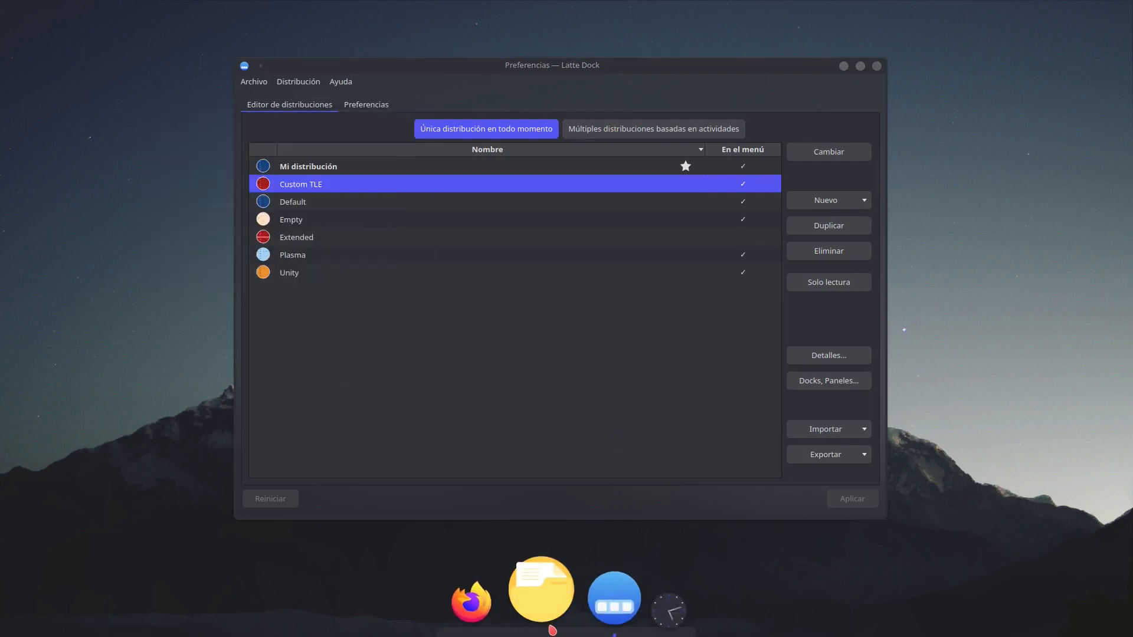
pyautogui.rightClick(943, 309)
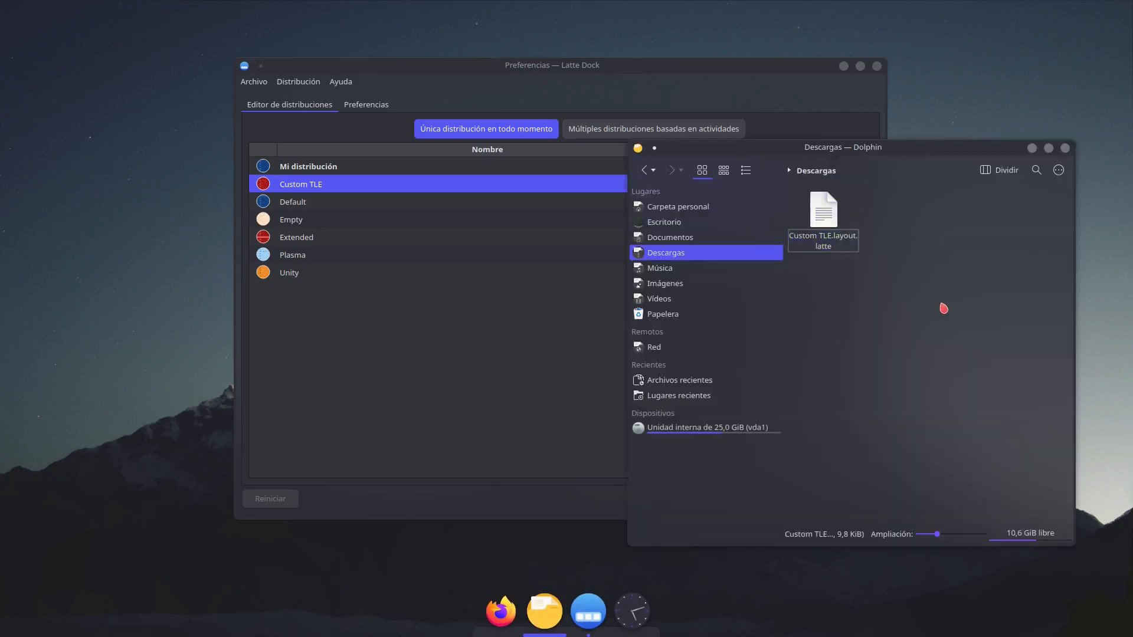
pyautogui.click(951, 416)
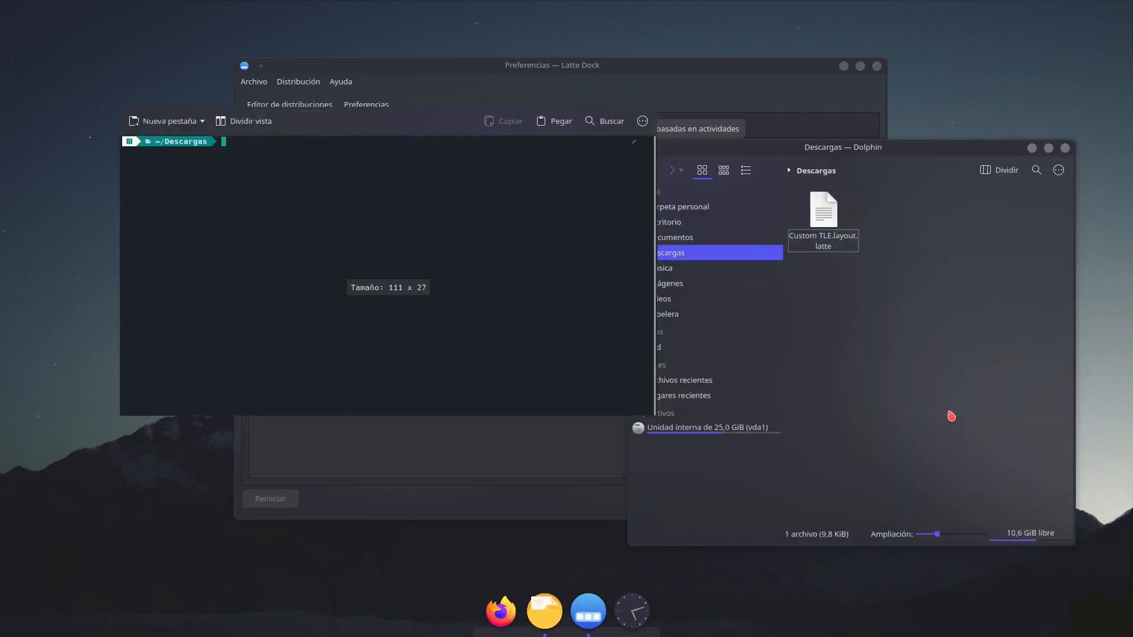
pyautogui.write('reboo')
pyautogui.write('t')
pyautogui.press('Return')
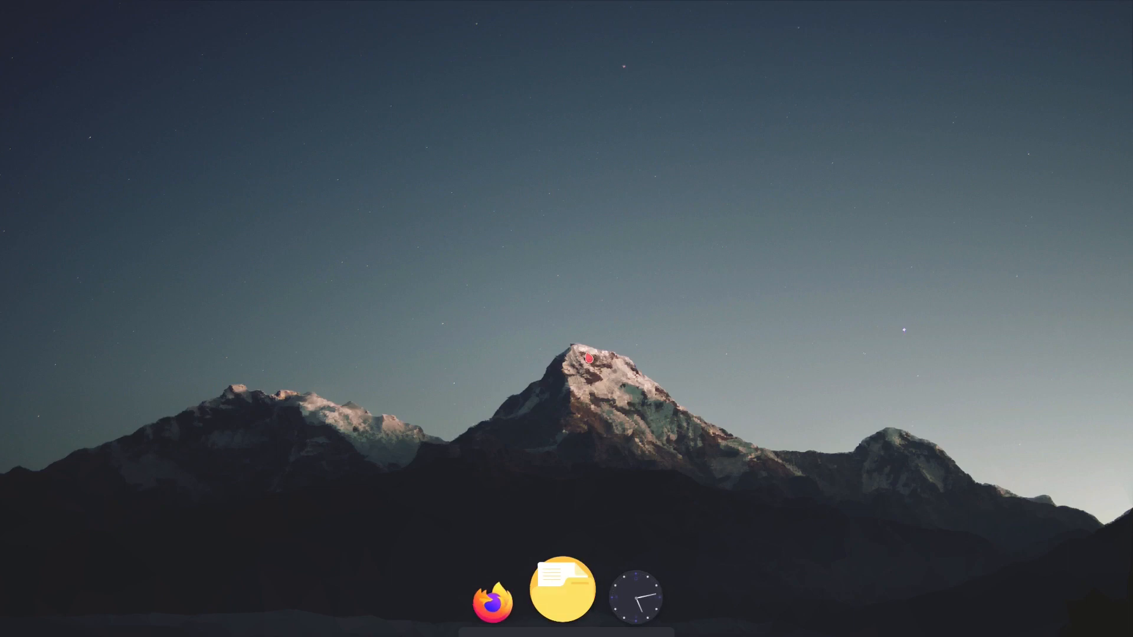
# - Switch the Latte Dock layout to Custom TLE and close any open dock menu
pyautogui.rightClick(627, 588)
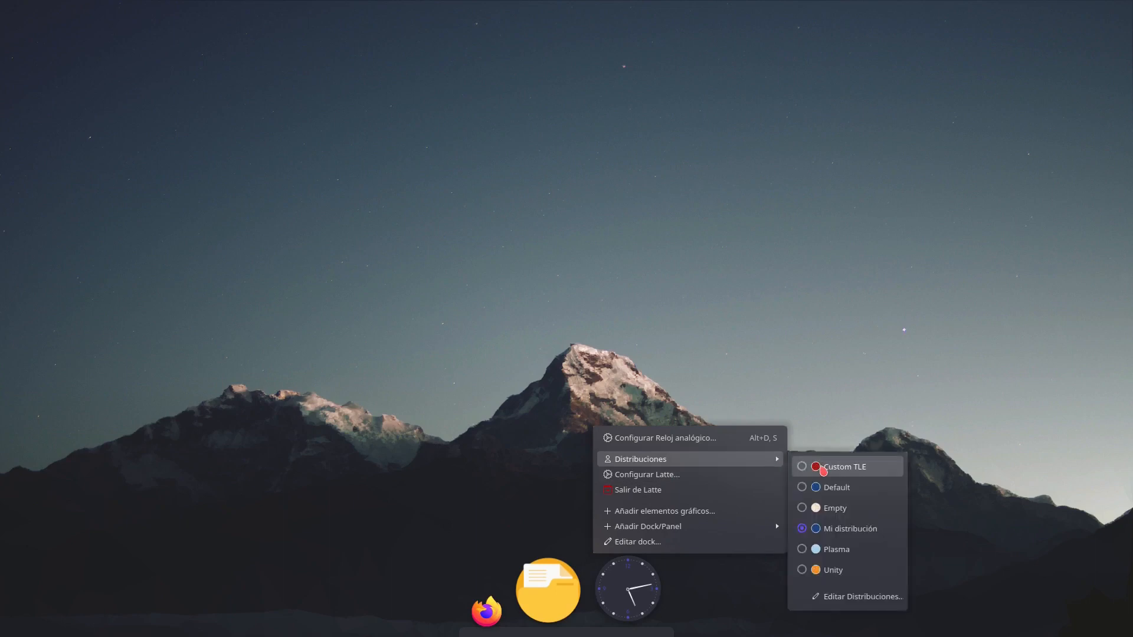
pyautogui.click(823, 470)
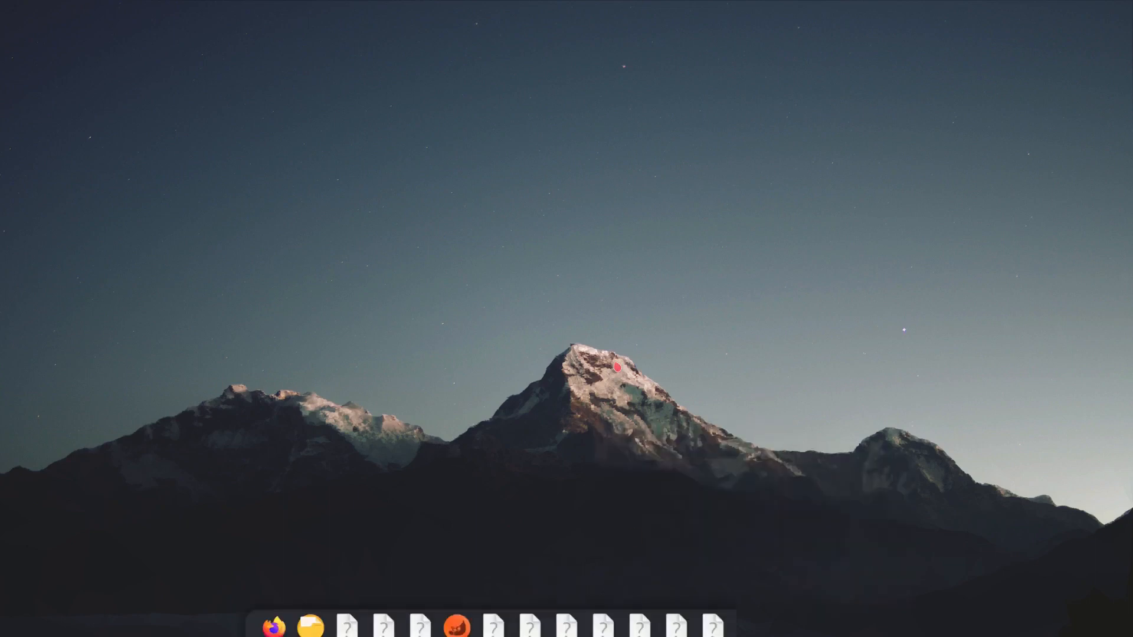
pyautogui.rightClick(499, 615)
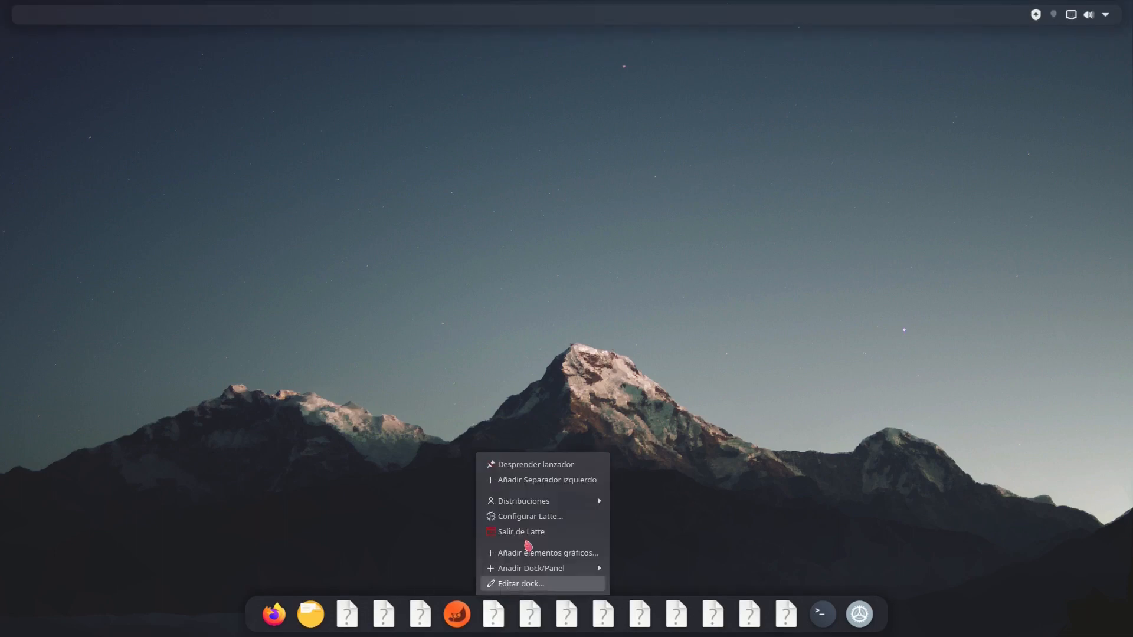
pyautogui.click(788, 482)
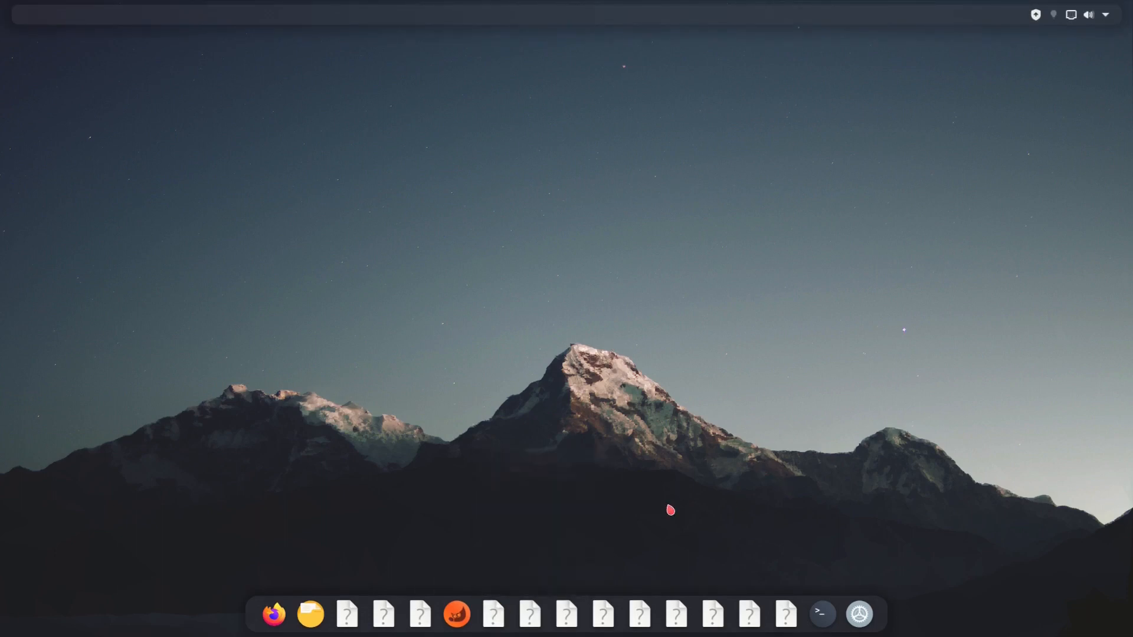
# - Unpin every launcher that shows a blank question-mark icon from the dock
pyautogui.rightClick(639, 614)
pyautogui.click(683, 475)
pyautogui.rightClick(655, 617)
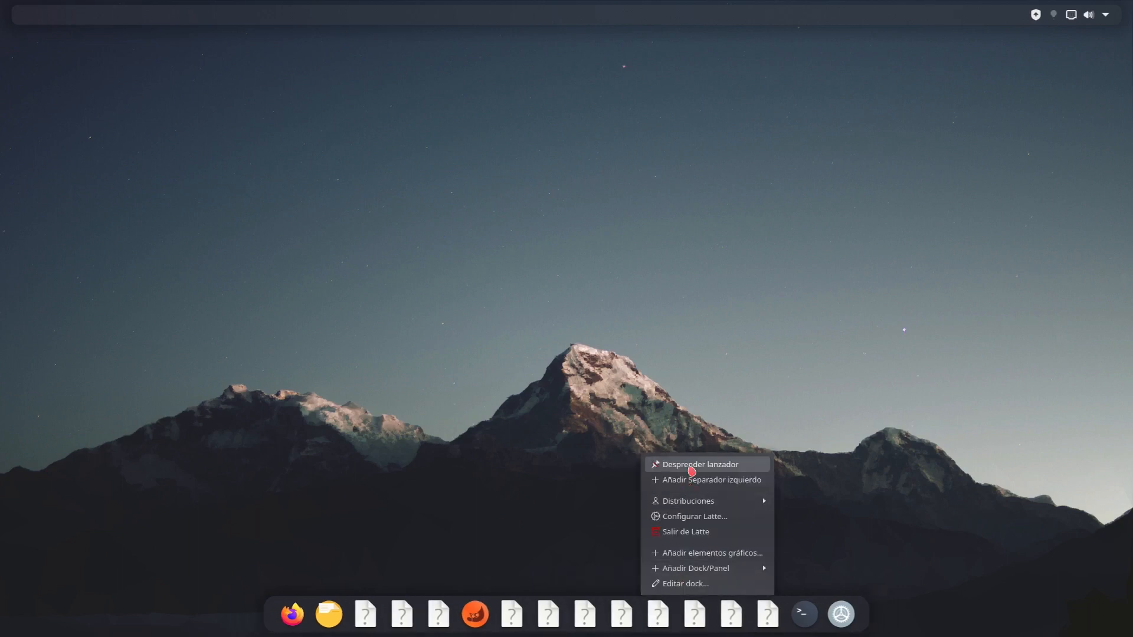
pyautogui.click(692, 470)
pyautogui.rightClick(599, 614)
pyautogui.click(652, 473)
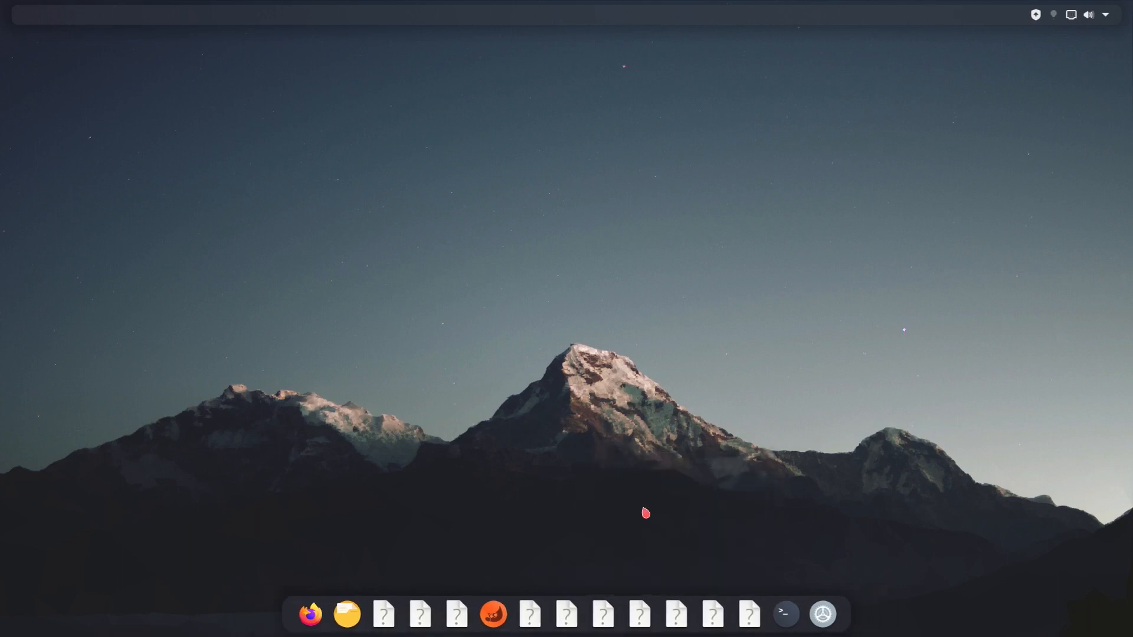
pyautogui.rightClick(620, 616)
pyautogui.click(688, 473)
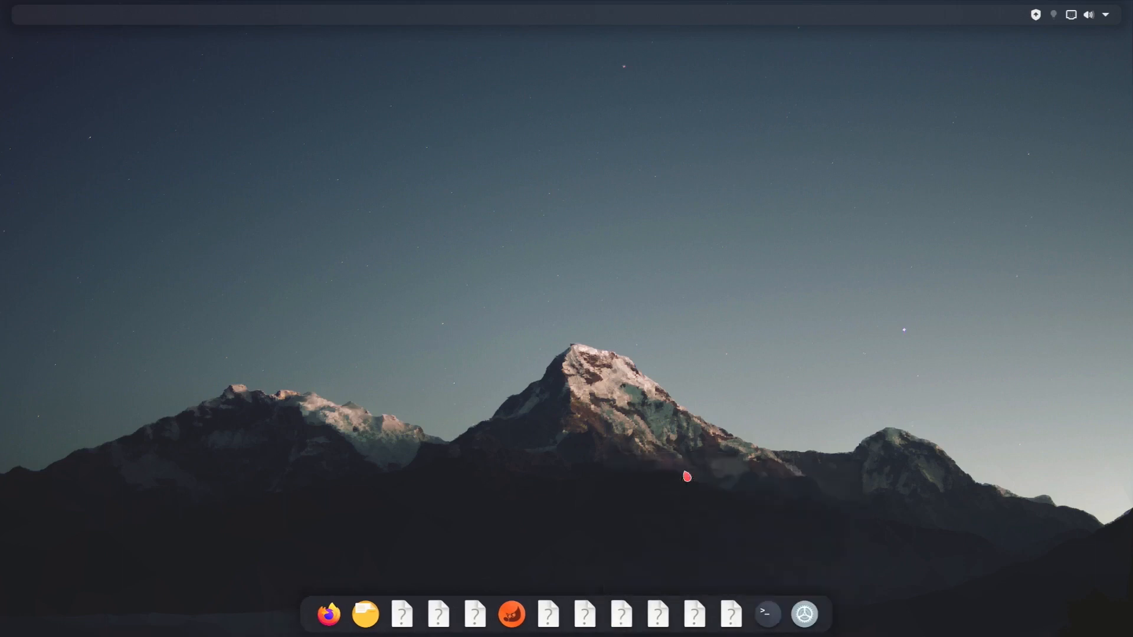
pyautogui.rightClick(566, 614)
pyautogui.click(652, 464)
pyautogui.rightClick(624, 626)
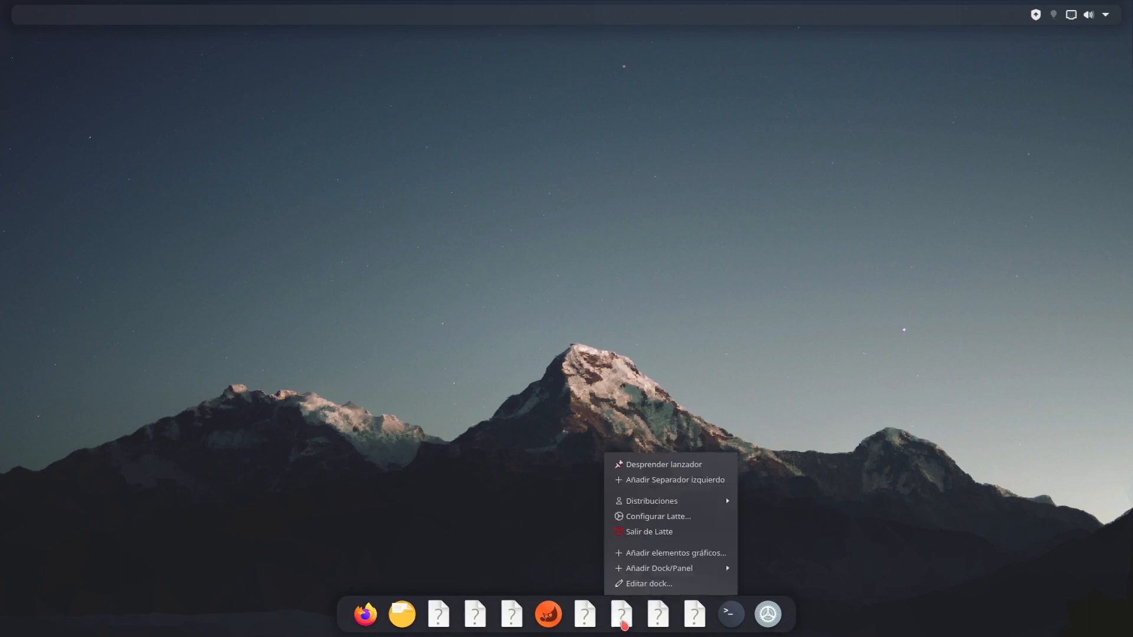
pyautogui.click(676, 466)
pyautogui.rightClick(471, 624)
pyautogui.click(552, 462)
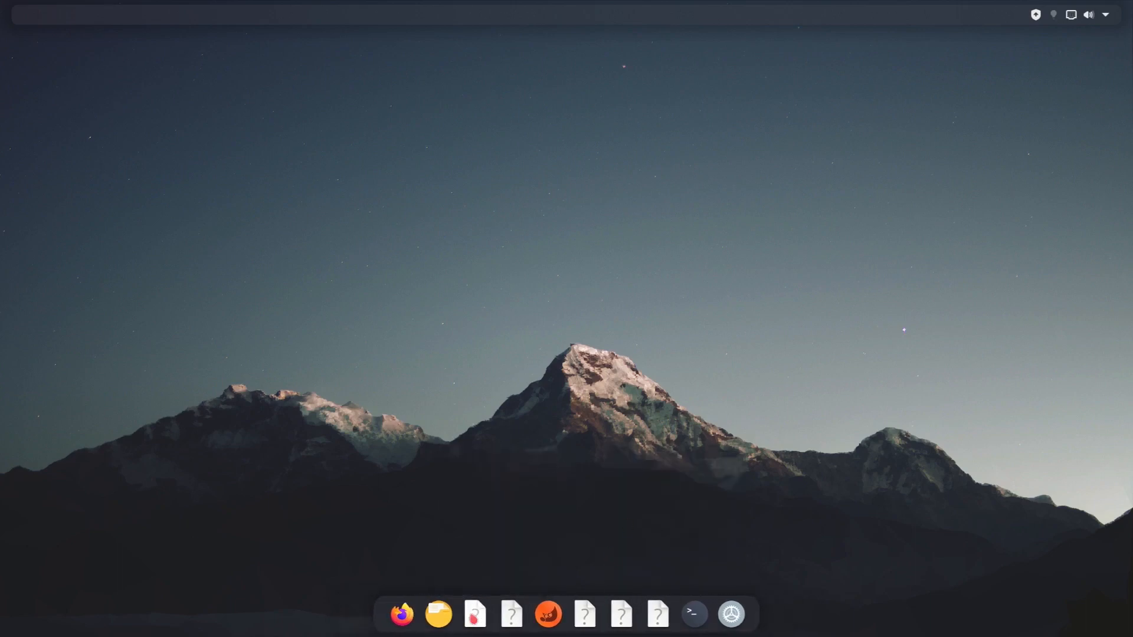
pyautogui.rightClick(473, 618)
pyautogui.click(519, 465)
pyautogui.rightClick(494, 617)
pyautogui.click(545, 464)
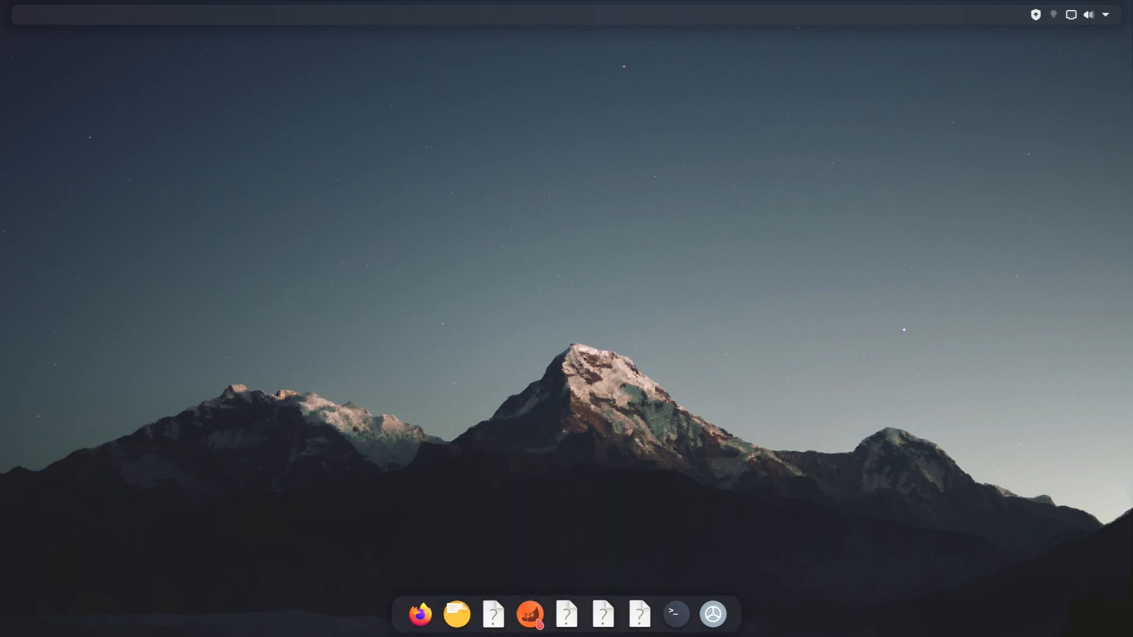
pyautogui.rightClick(543, 621)
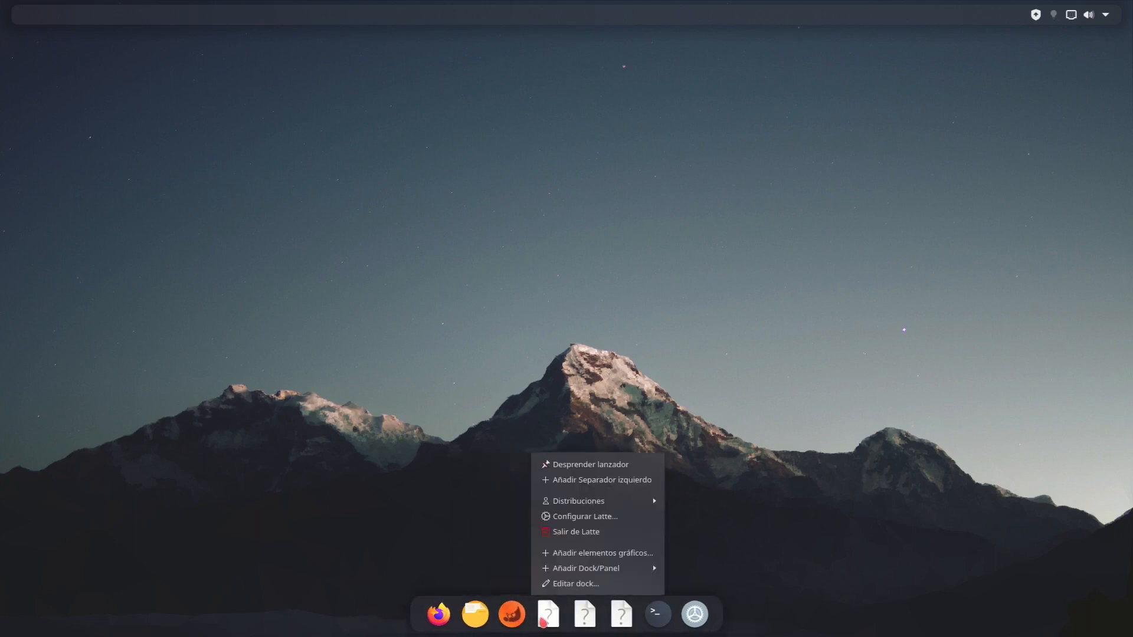
pyautogui.click(593, 465)
pyautogui.rightClick(566, 615)
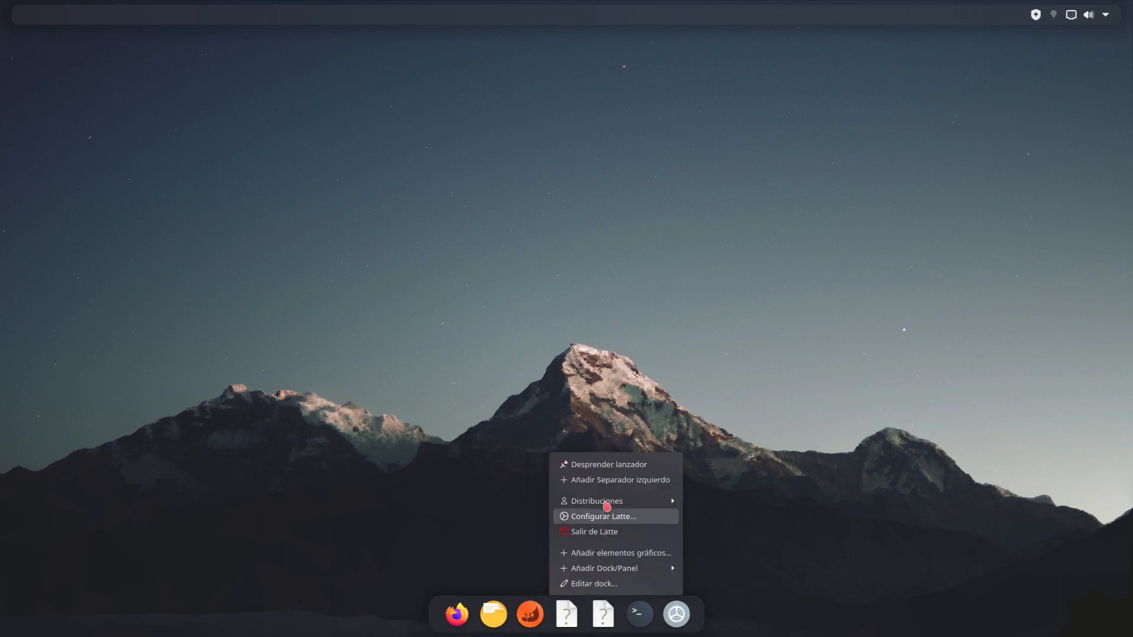
pyautogui.click(627, 473)
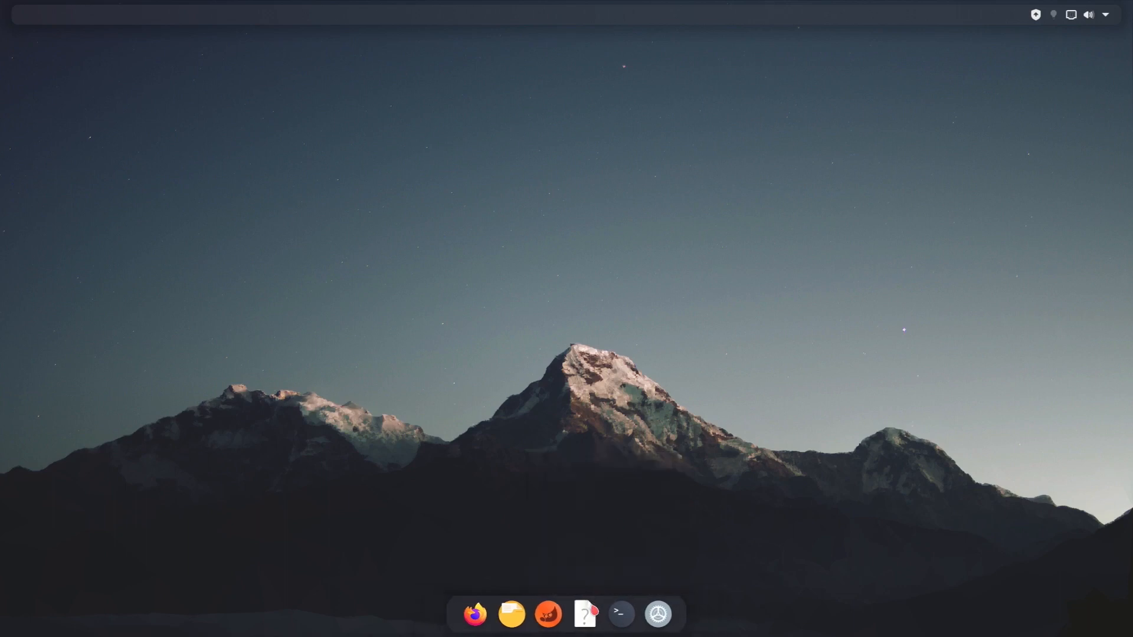
pyautogui.rightClick(585, 615)
pyautogui.click(618, 474)
# - Search the widgets for "app" and add Tablero de aplicaciones to the dock, ahead of the Firefox launcher
pyautogui.rightClick(290, 226)
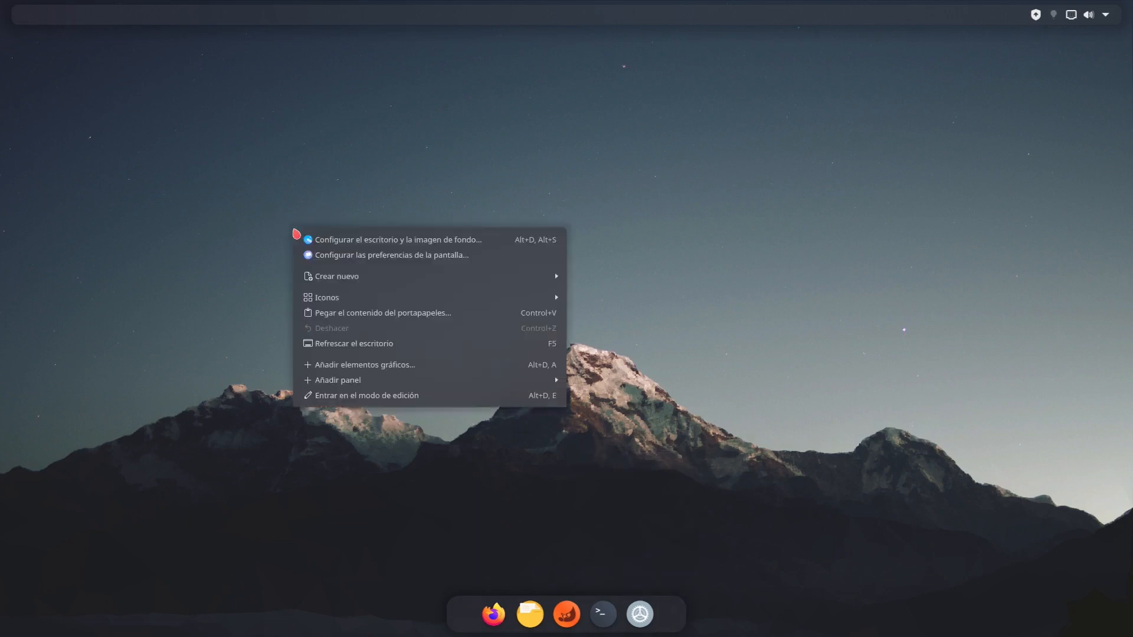
pyautogui.click(425, 493)
pyautogui.rightClick(472, 618)
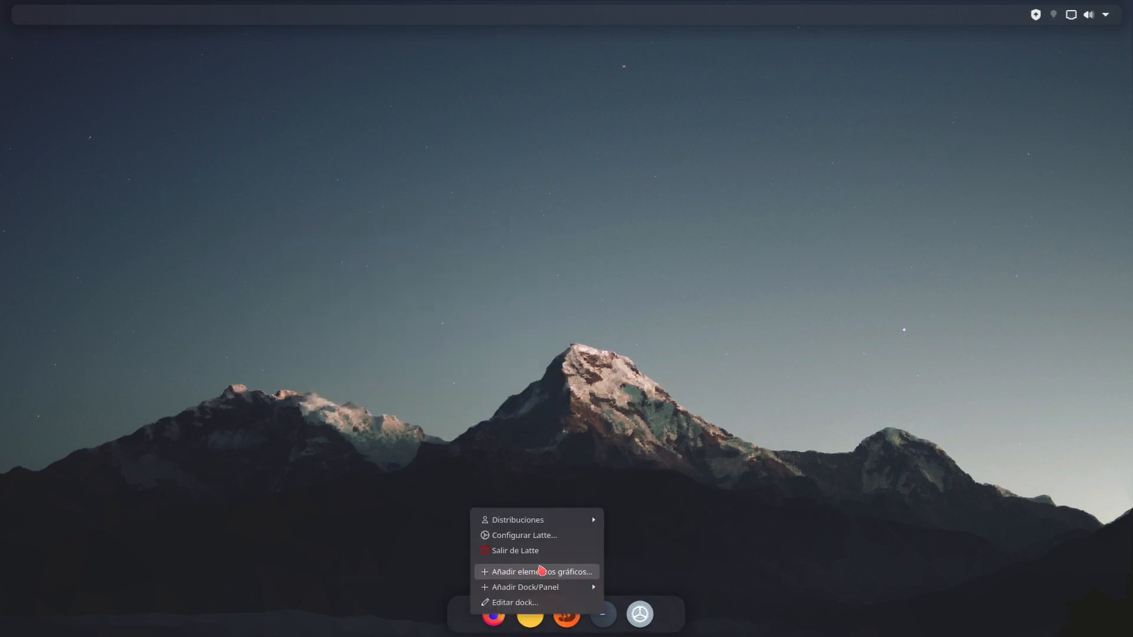
pyautogui.click(557, 574)
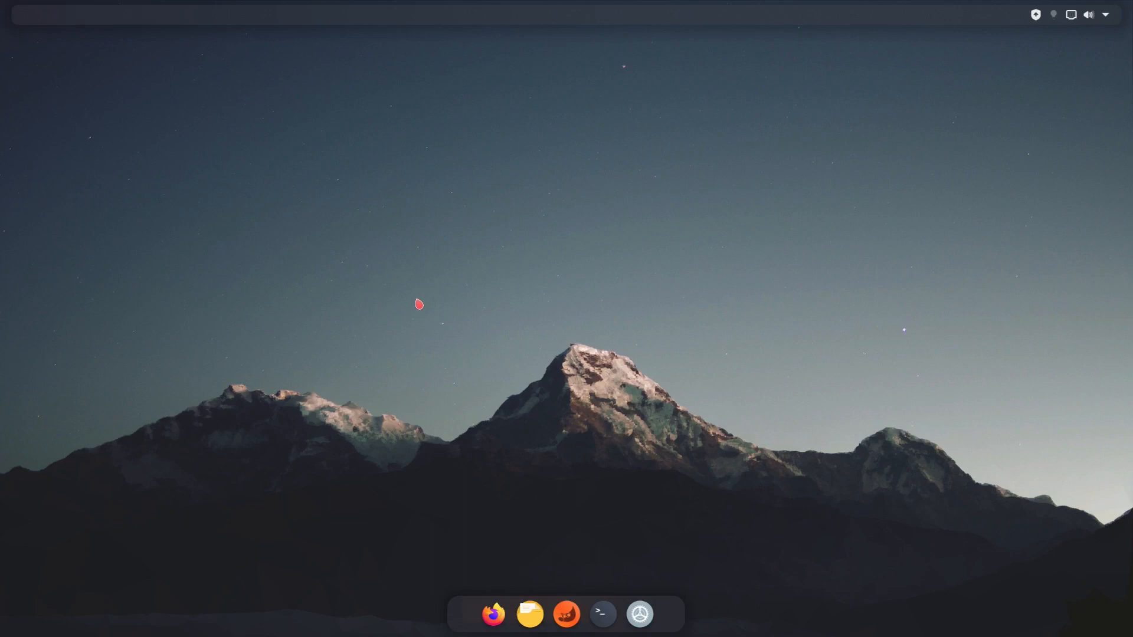
pyautogui.write('app')
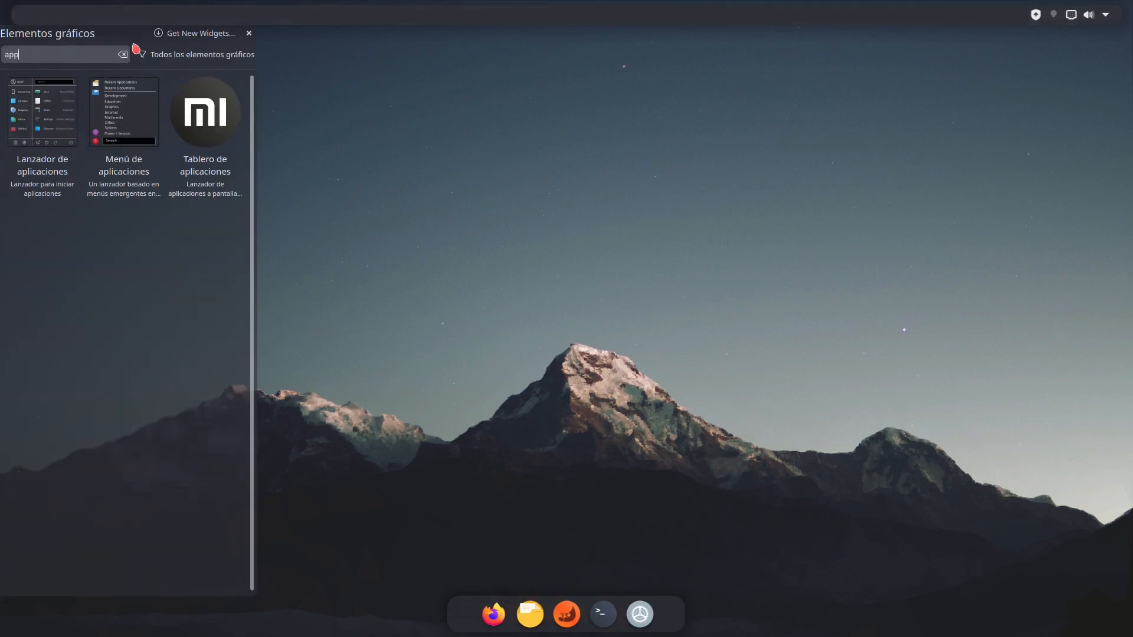
pyautogui.moveTo(232, 105); pyautogui.dragTo(473, 617)
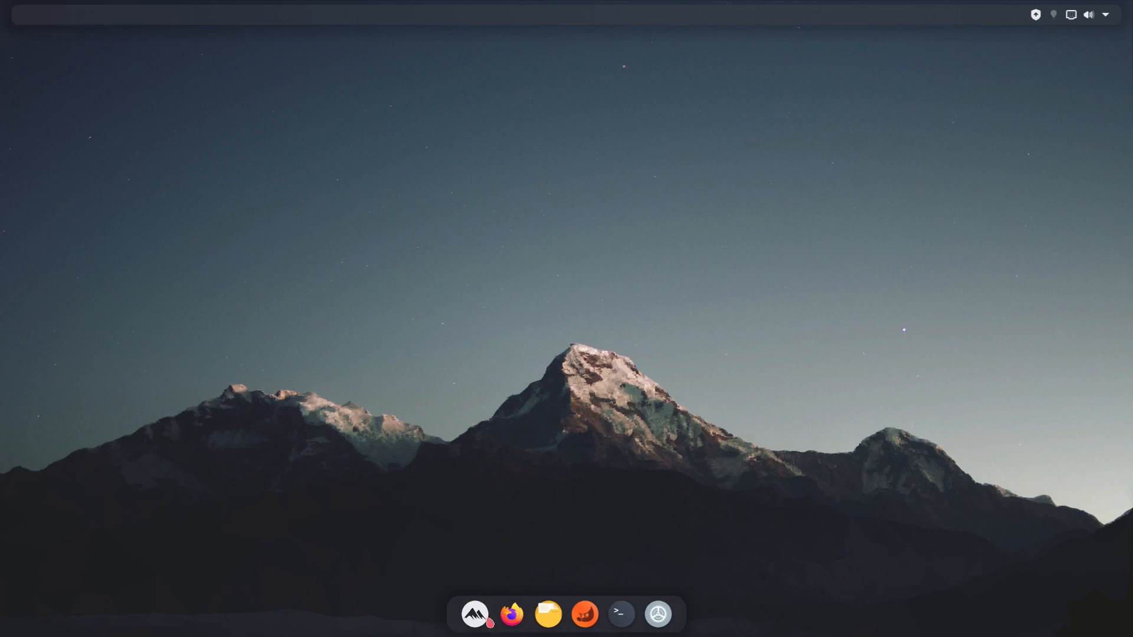
# - Launch Code - OSS from the dashboard's full application list to pin it to the dock, and close its window
pyautogui.click(479, 620)
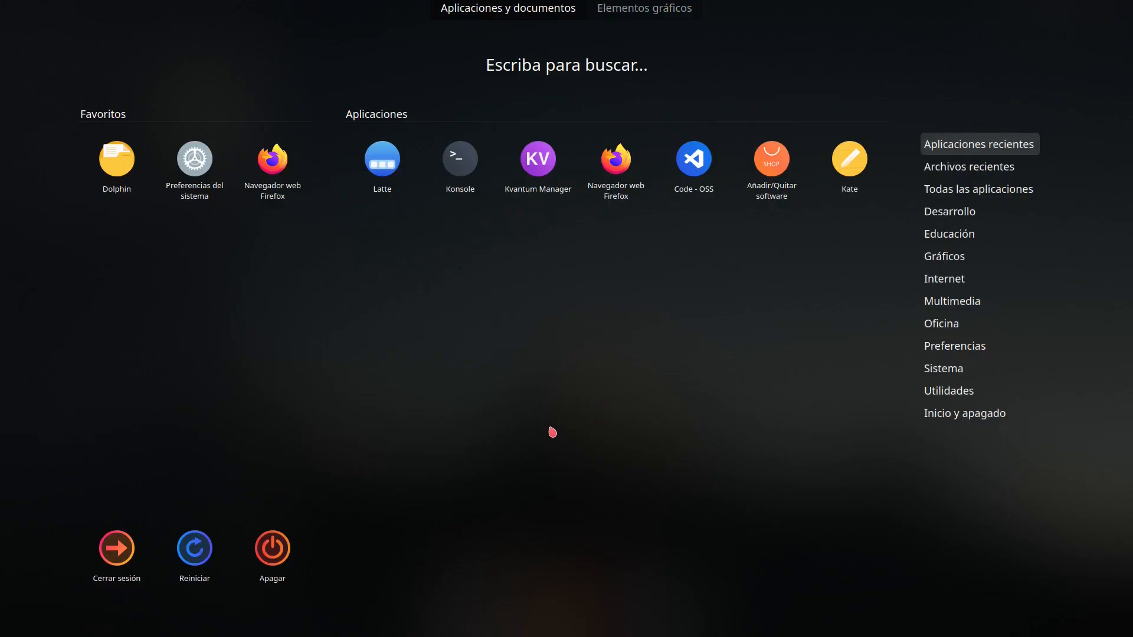
pyautogui.moveTo(1006, 200)
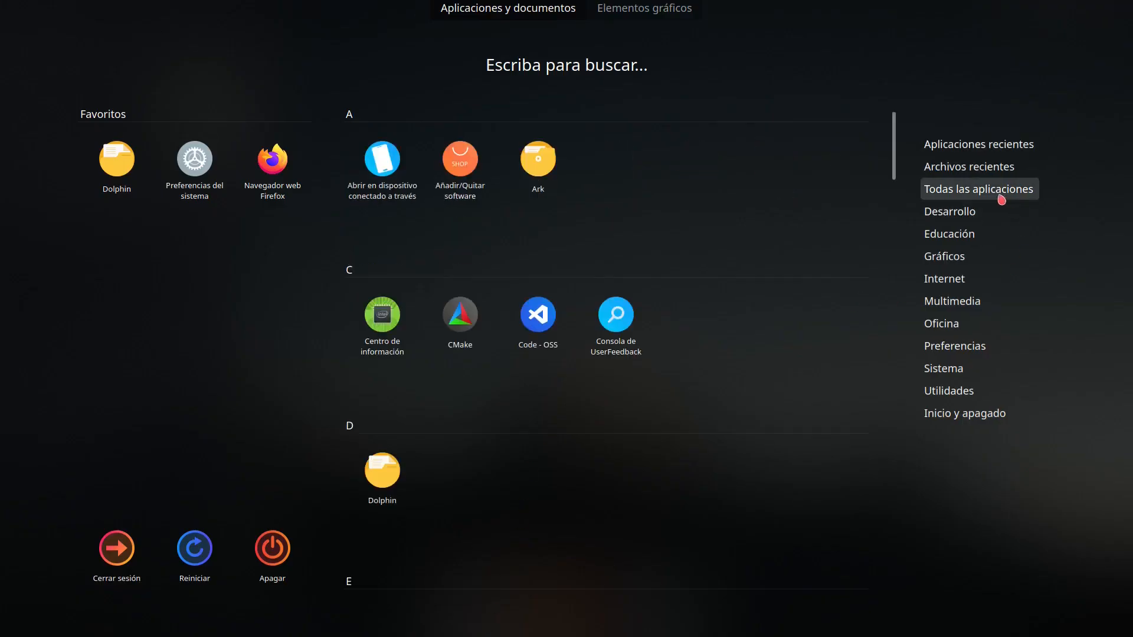
pyautogui.scroll(-2, 644, 252)
pyautogui.click(526, 179)
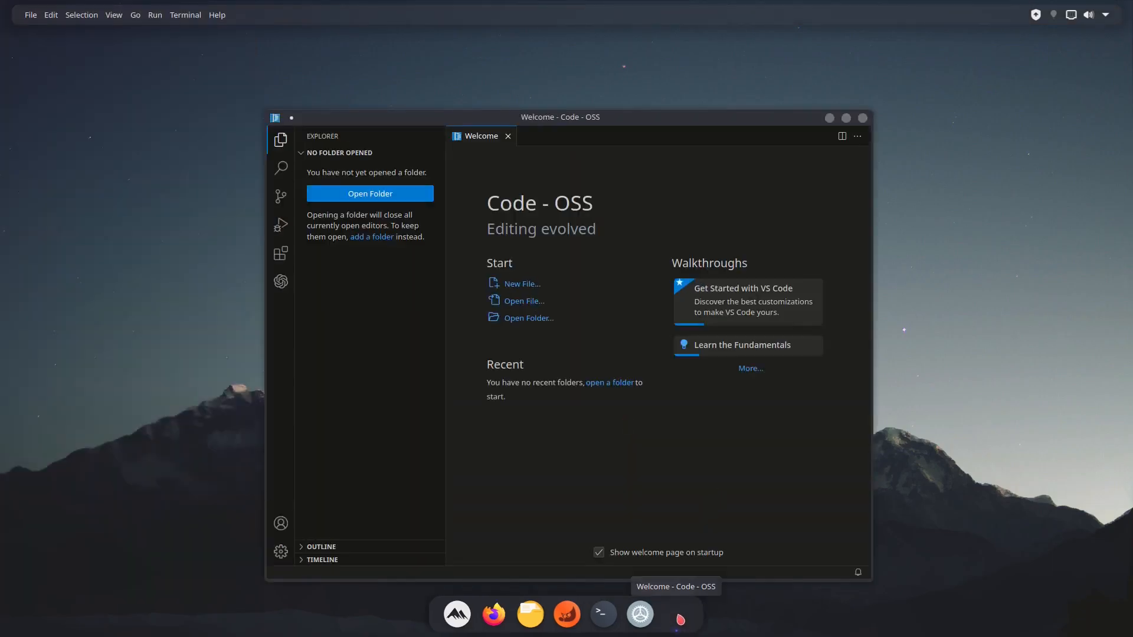
pyautogui.rightClick(678, 614)
pyautogui.click(696, 463)
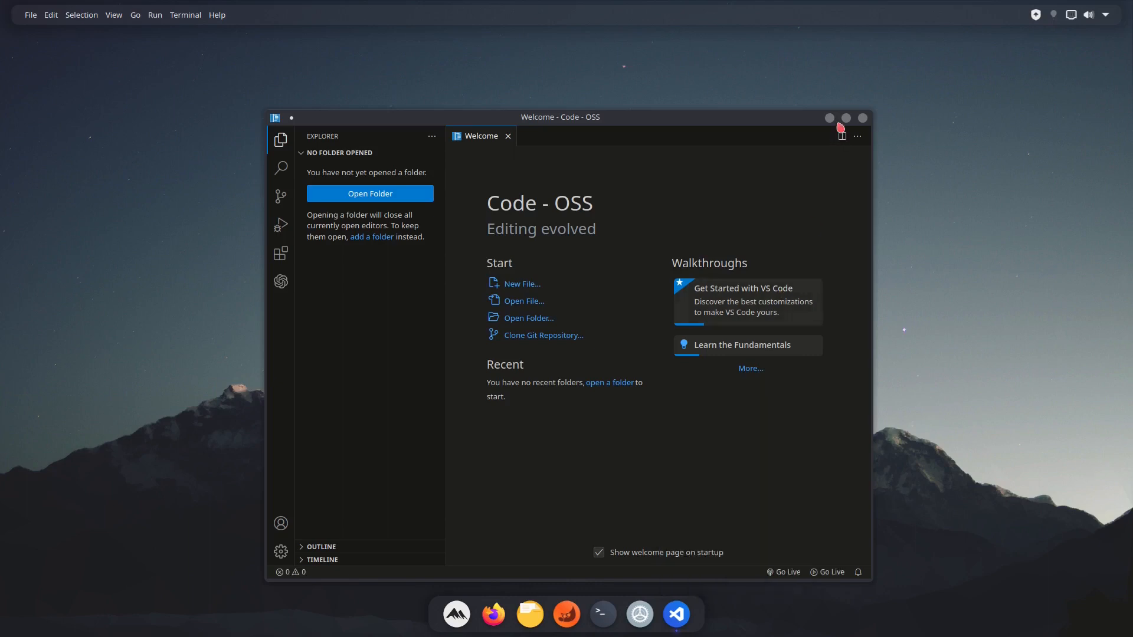
pyautogui.click(858, 116)
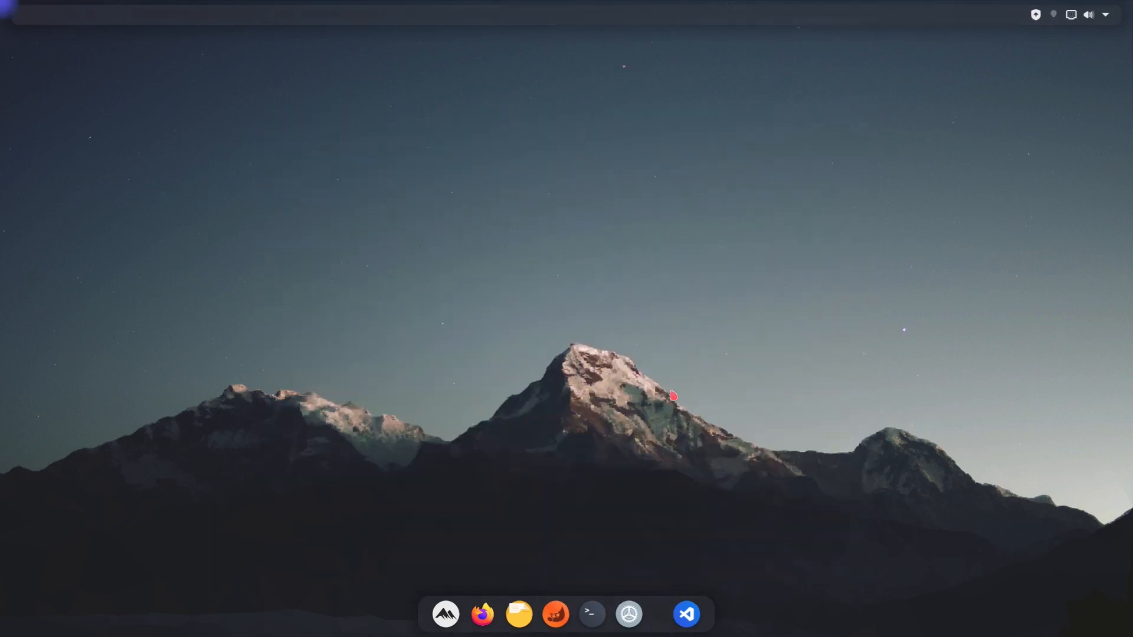
# - Launch LibreOffice Writer from the application dashboard's complete list of applications
pyautogui.moveTo(3, 2)
pyautogui.click(549, 169)
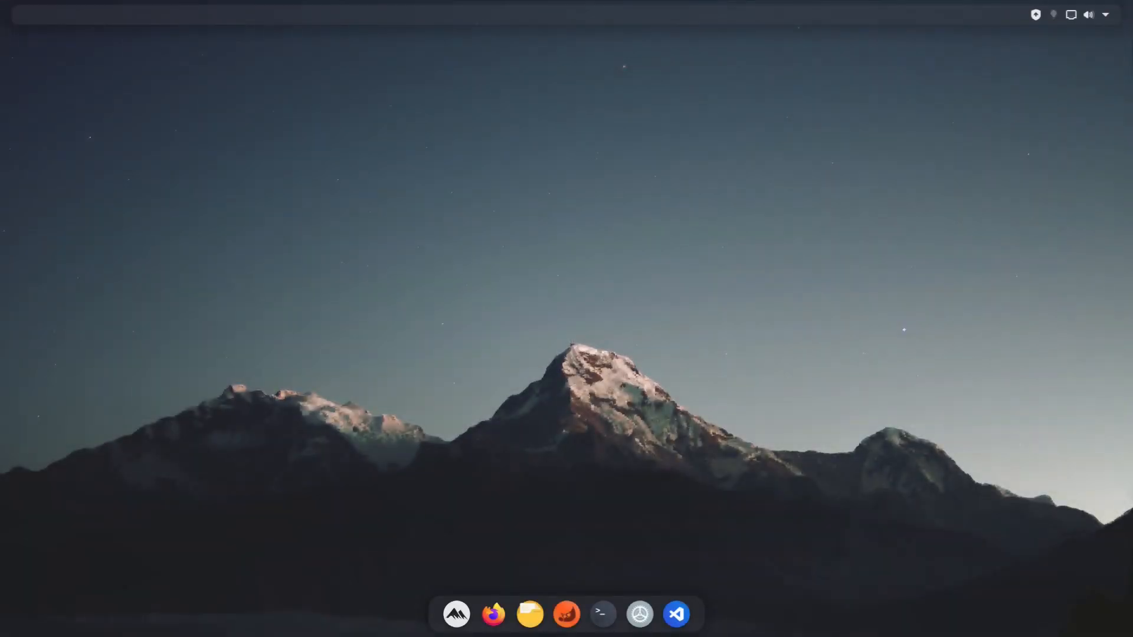
pyautogui.click(445, 619)
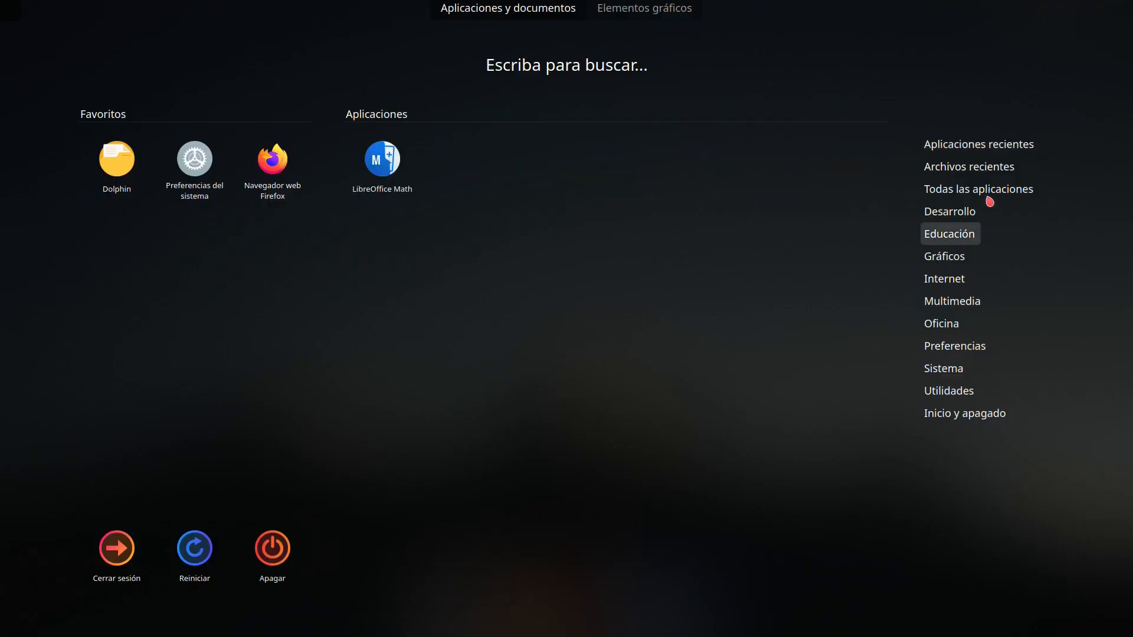
pyautogui.moveTo(988, 194)
pyautogui.scroll(-3, 637, 307)
pyautogui.scroll(-2, 640, 306)
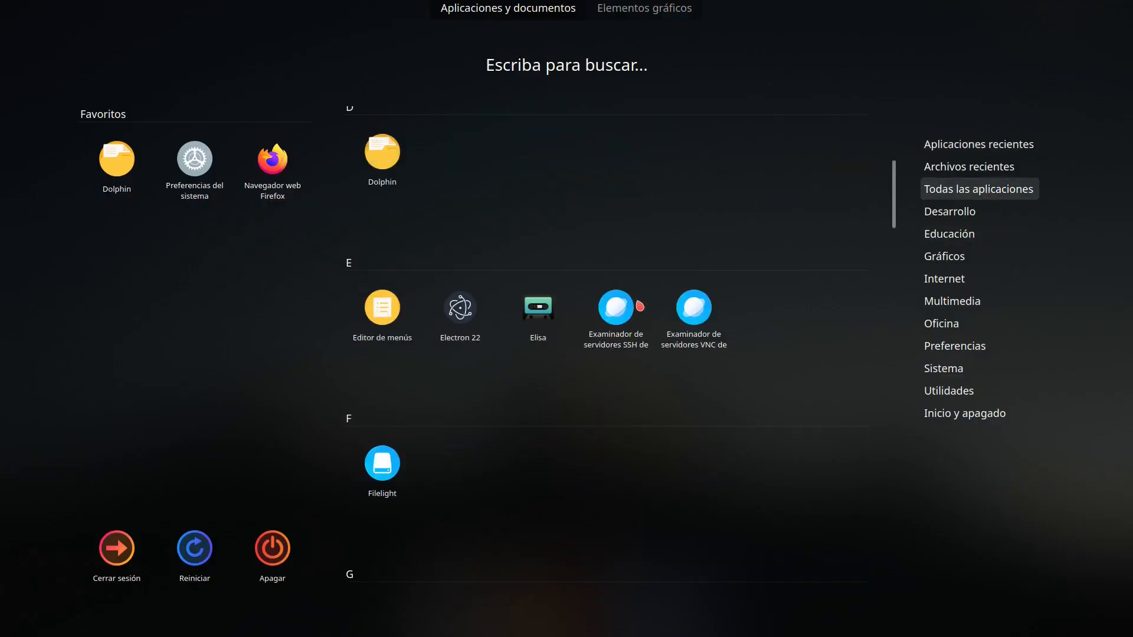
pyautogui.scroll(-8, 640, 305)
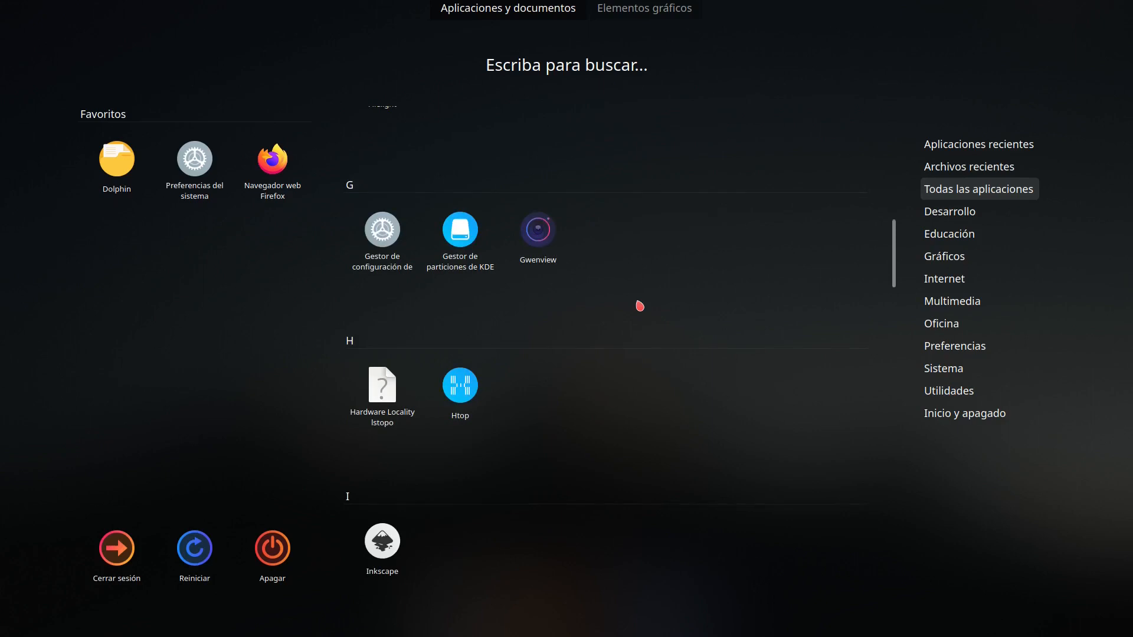
pyautogui.scroll(-2, 639, 306)
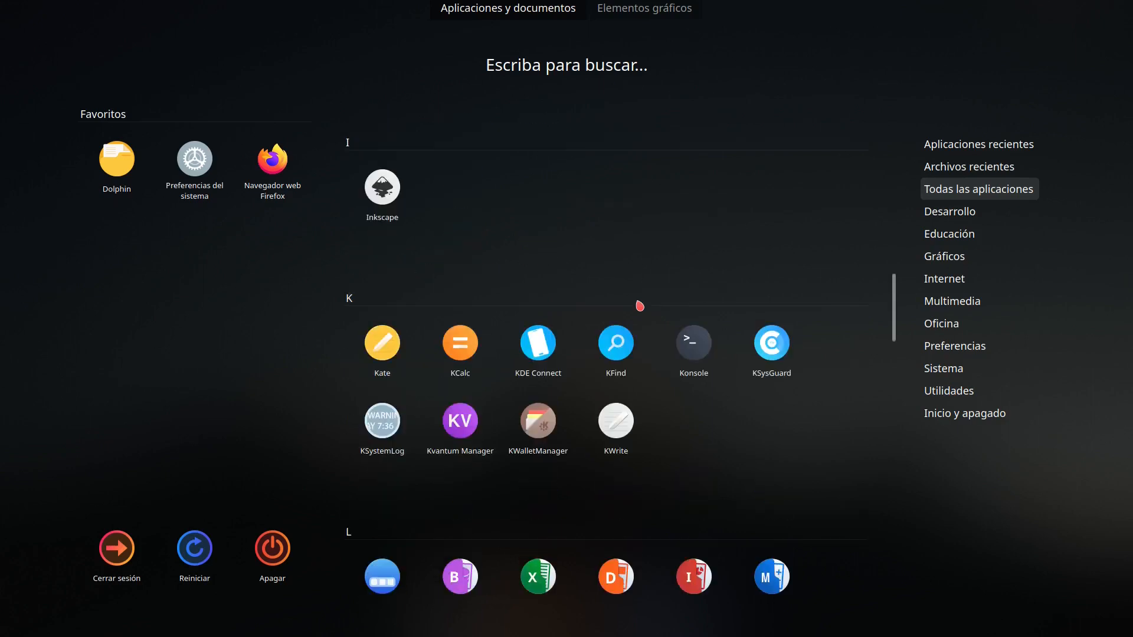
pyautogui.scroll(-2, 640, 306)
pyautogui.scroll(-3, 640, 305)
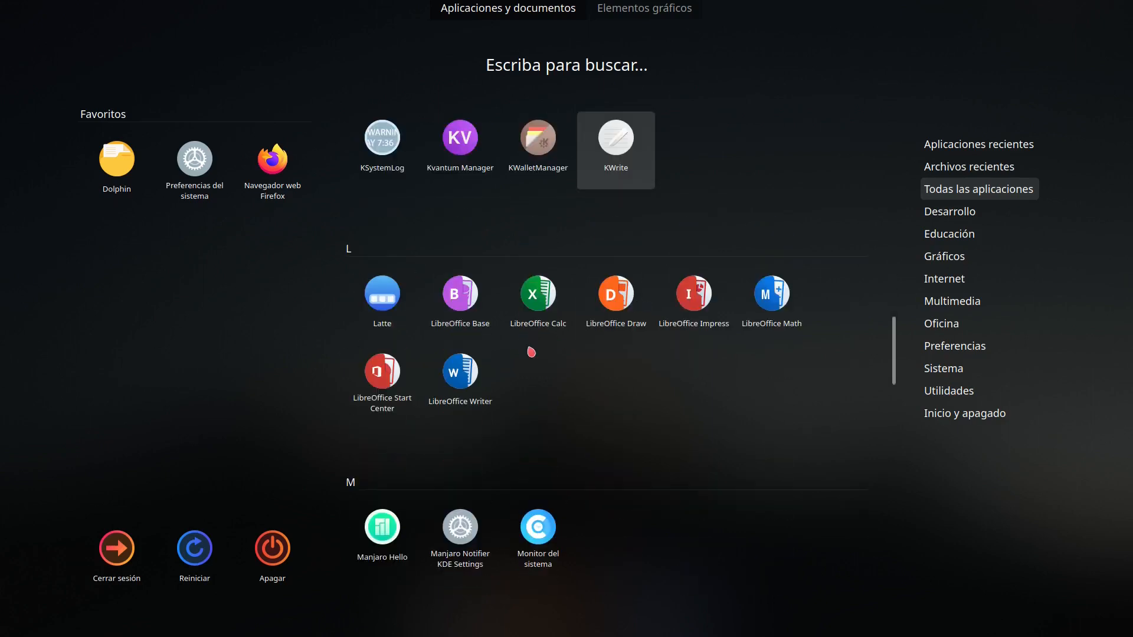
pyautogui.click(461, 373)
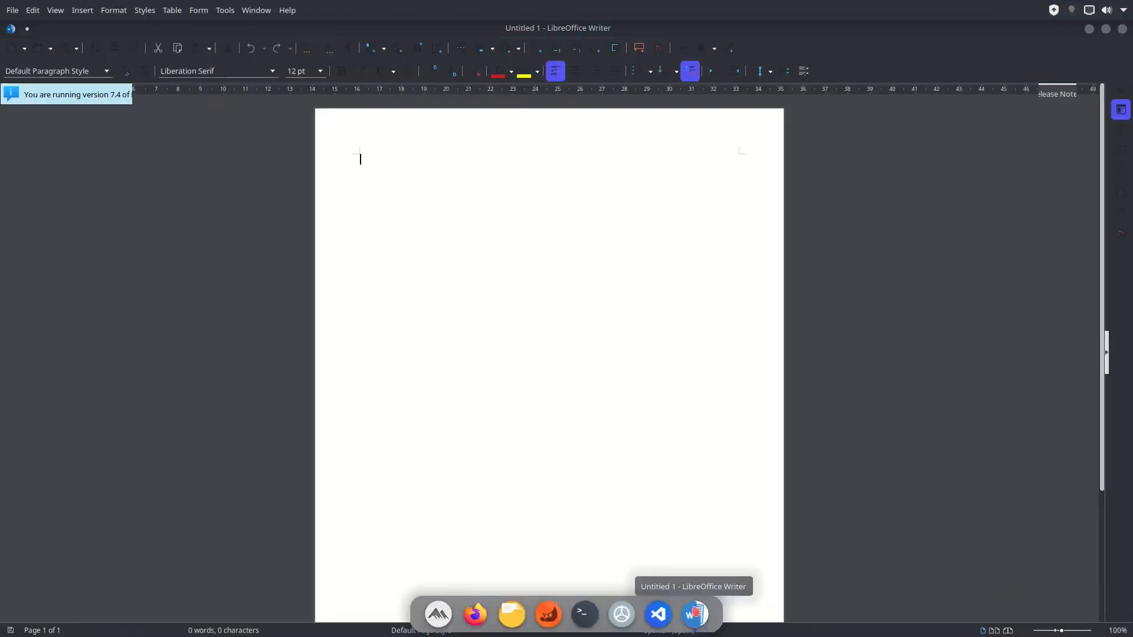
# - Pin LibreOffice Writer to the dock and close it after dismissing the Tip of the Day
pyautogui.rightClick(695, 614)
pyautogui.click(692, 463)
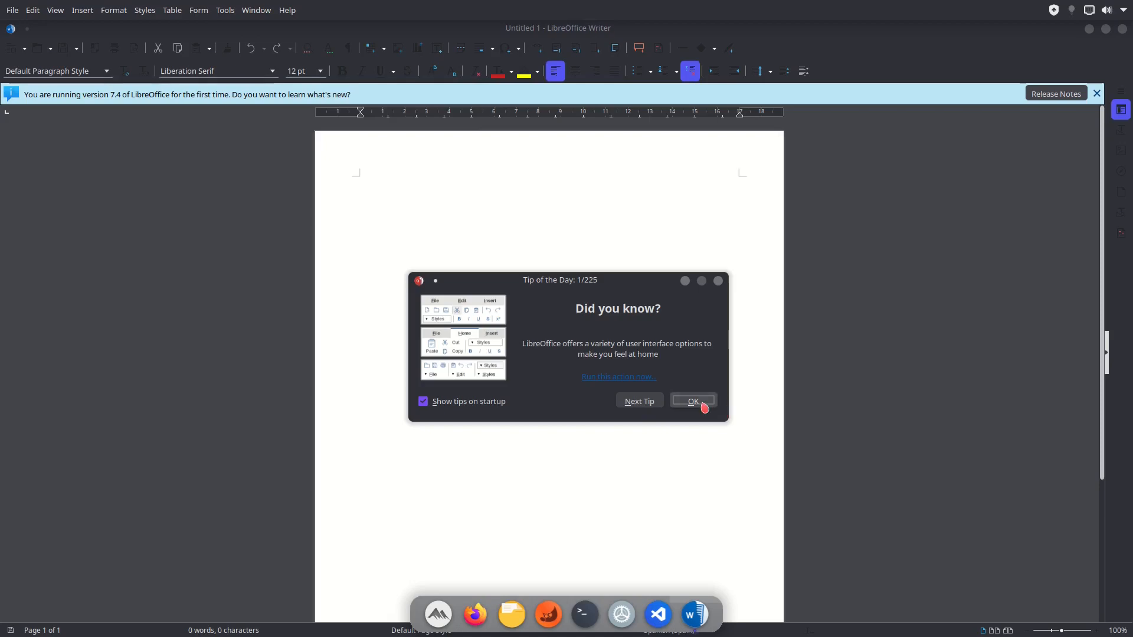
pyautogui.click(704, 401)
pyautogui.click(1122, 29)
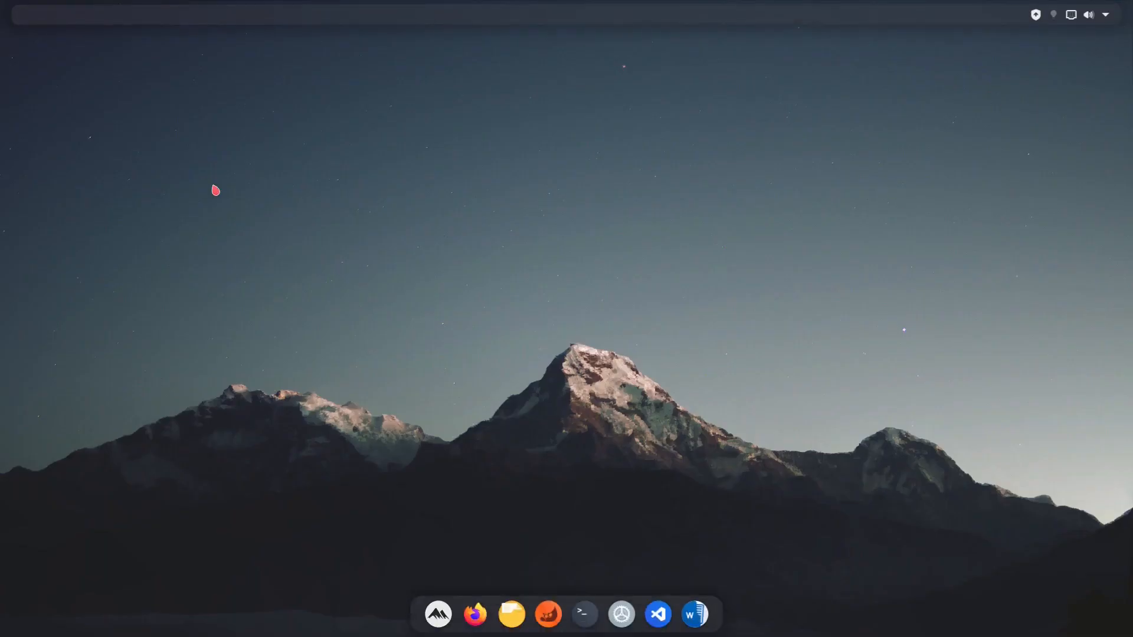
# - Launch Inkscape from the dashboard's full application list to pin it to the dock, and close its welcome window
pyautogui.click(467, 582)
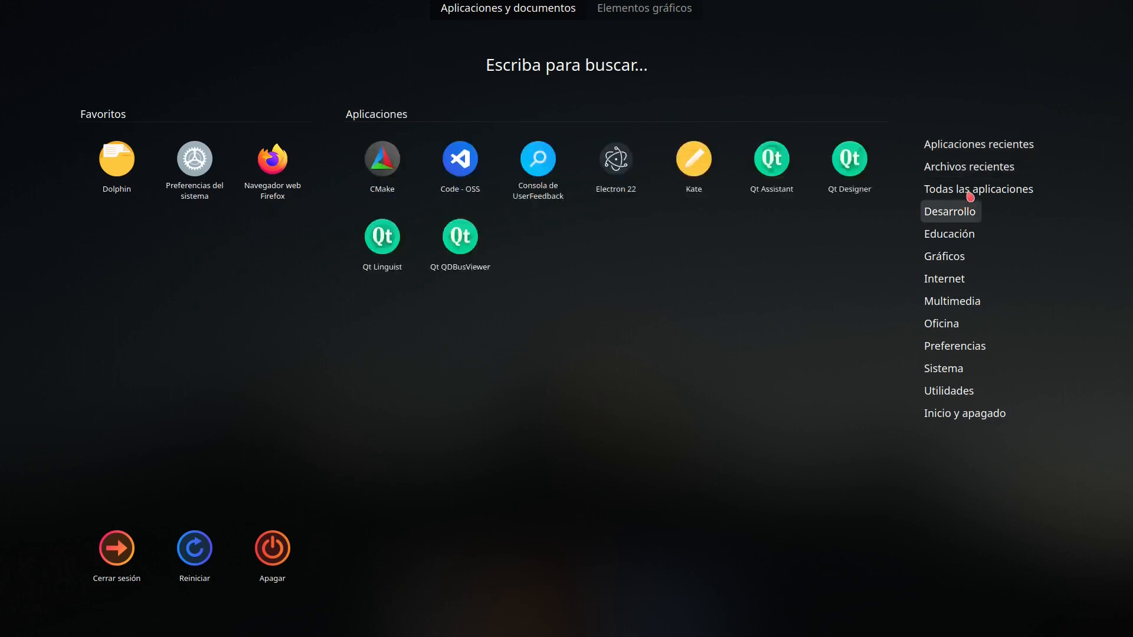
pyautogui.scroll(-12, 731, 307)
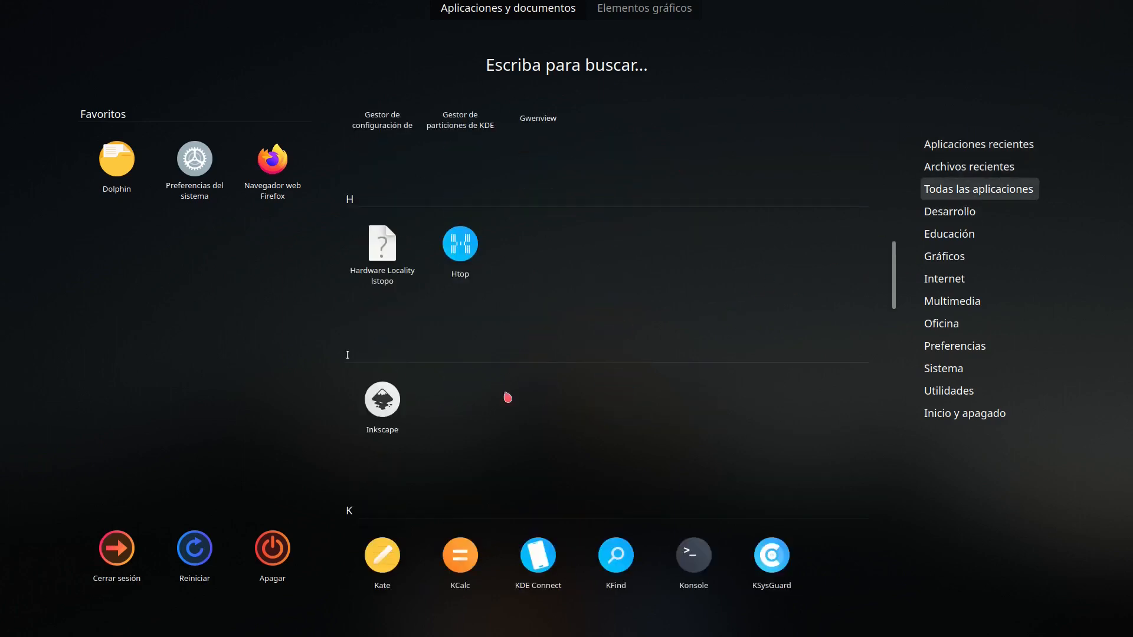
pyautogui.click(407, 414)
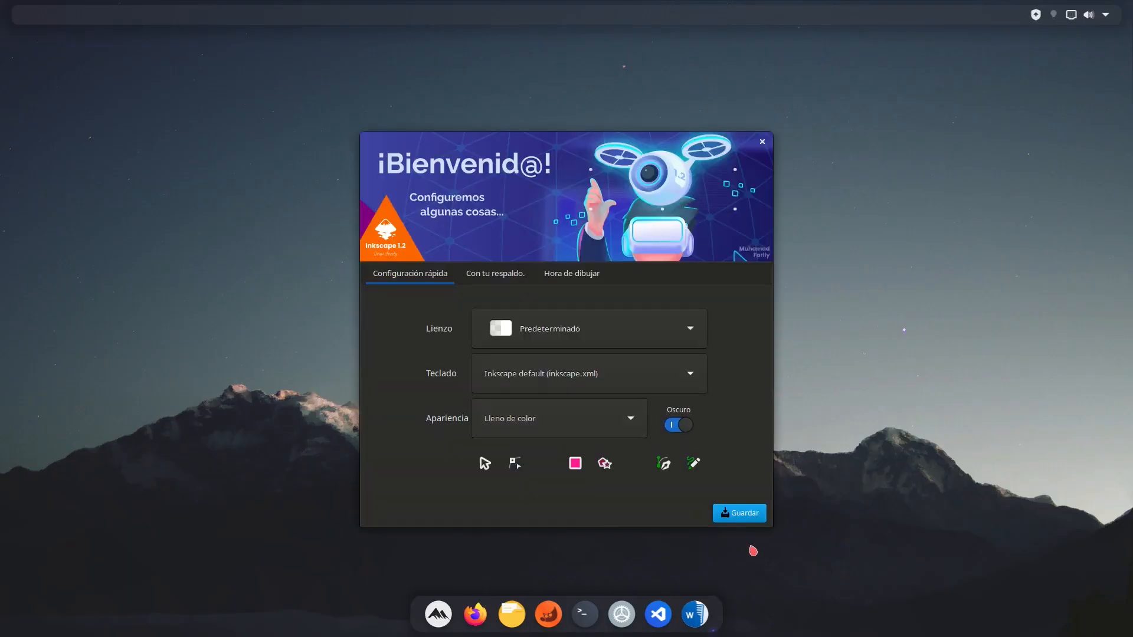
pyautogui.rightClick(713, 614)
pyautogui.click(721, 454)
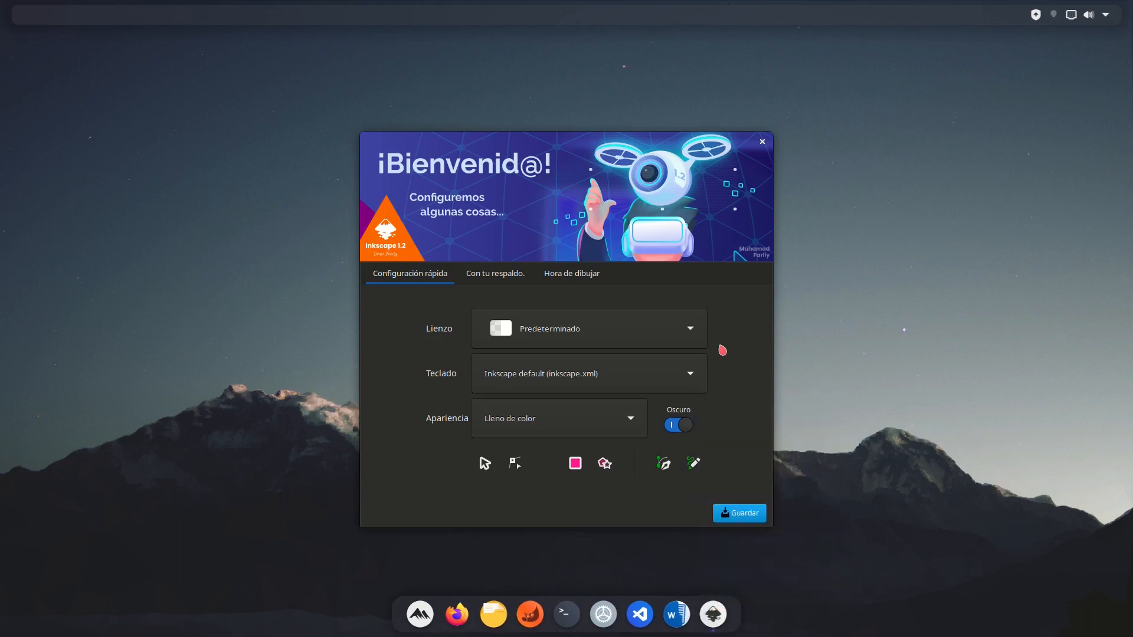
pyautogui.click(765, 144)
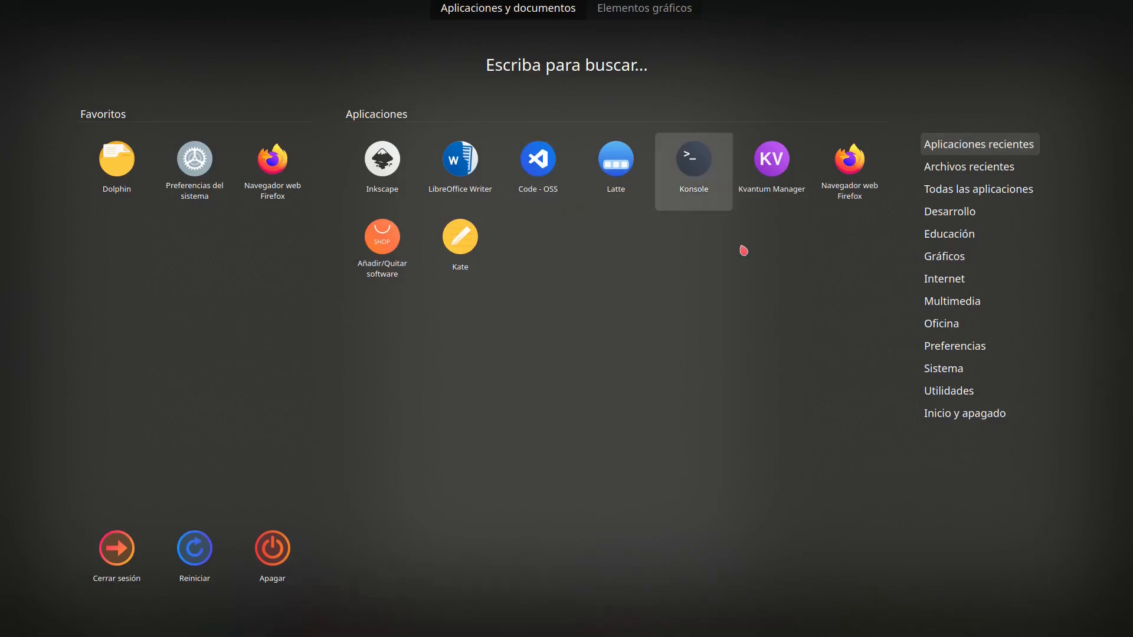
# - Launch Oracle VM VirtualBox from the dashboard's full application list and close the new Inkscape document window
pyautogui.moveTo(911, 189)
pyautogui.moveTo(893, 165); pyautogui.dragTo(878, 447)
pyautogui.click(466, 340)
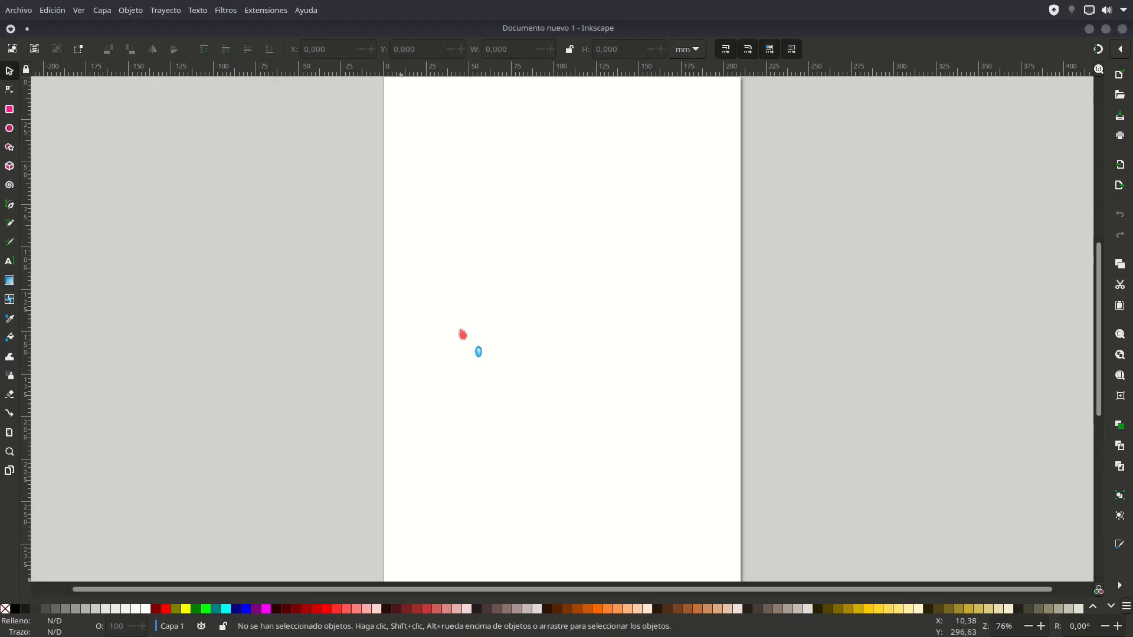
pyautogui.click(1122, 28)
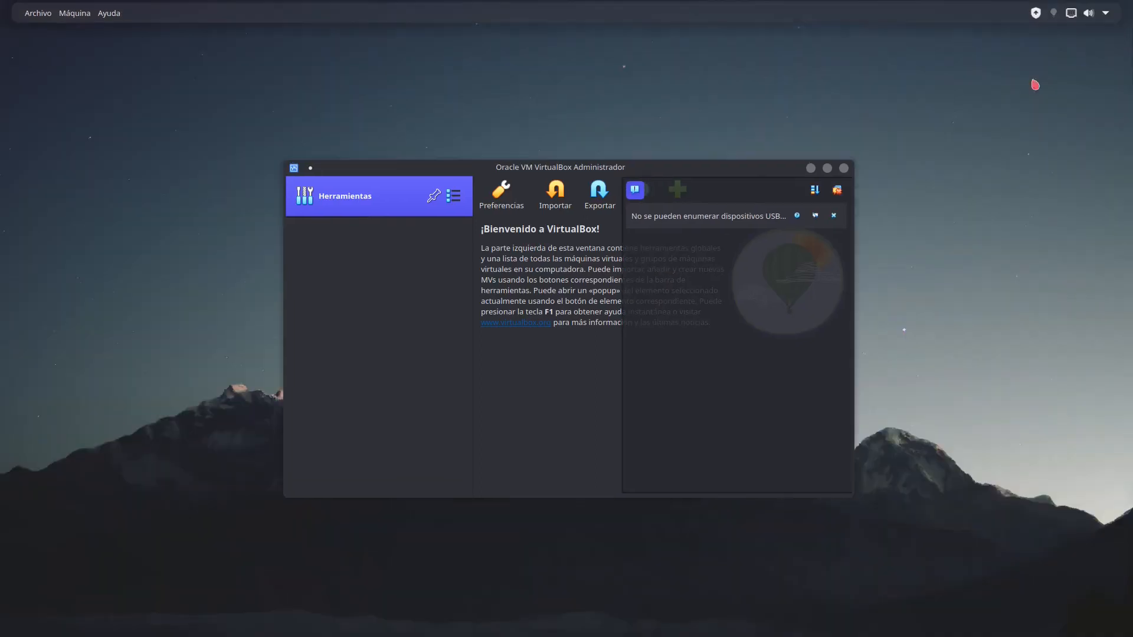
# - Pin Oracle VM VirtualBox to the dock, dismiss its notification panel and close its window
pyautogui.rightClick(741, 604)
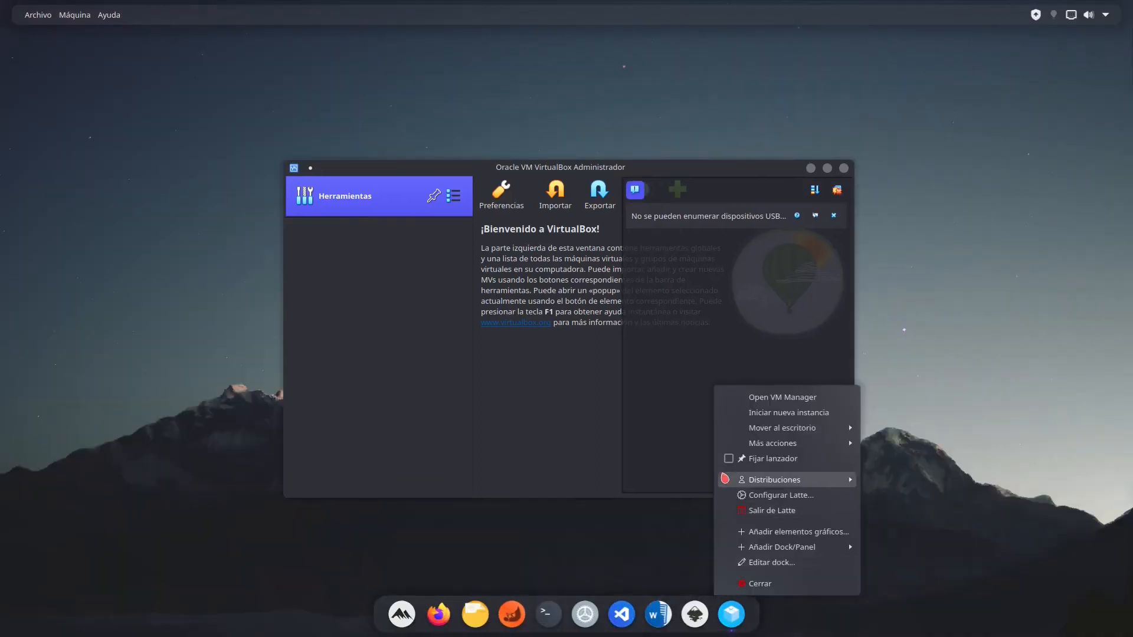
pyautogui.click(726, 441)
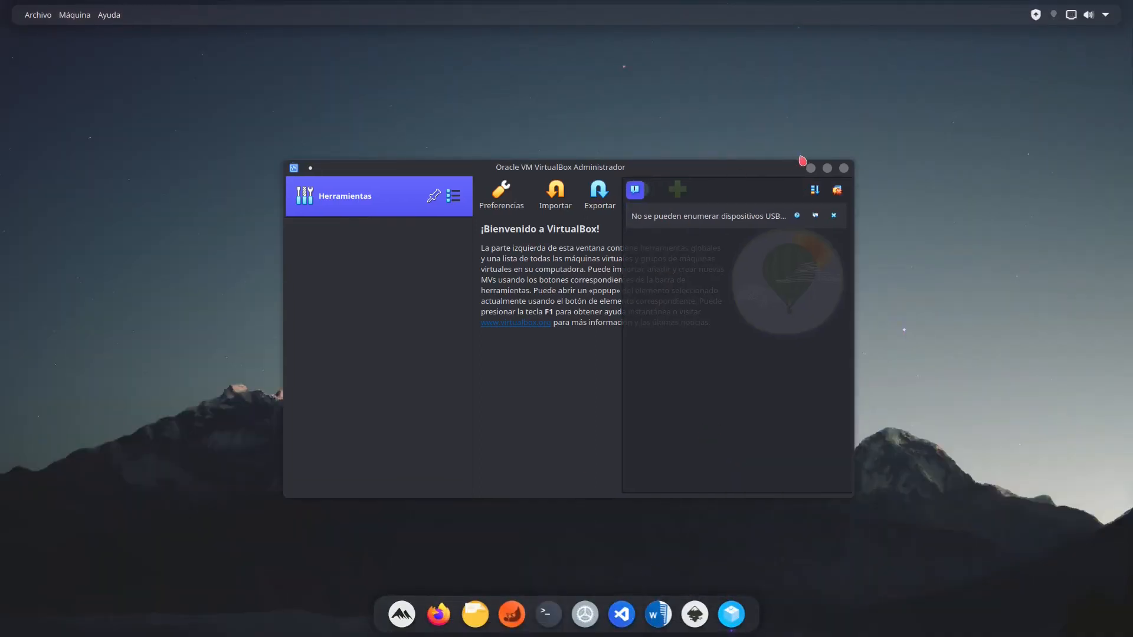
pyautogui.click(837, 189)
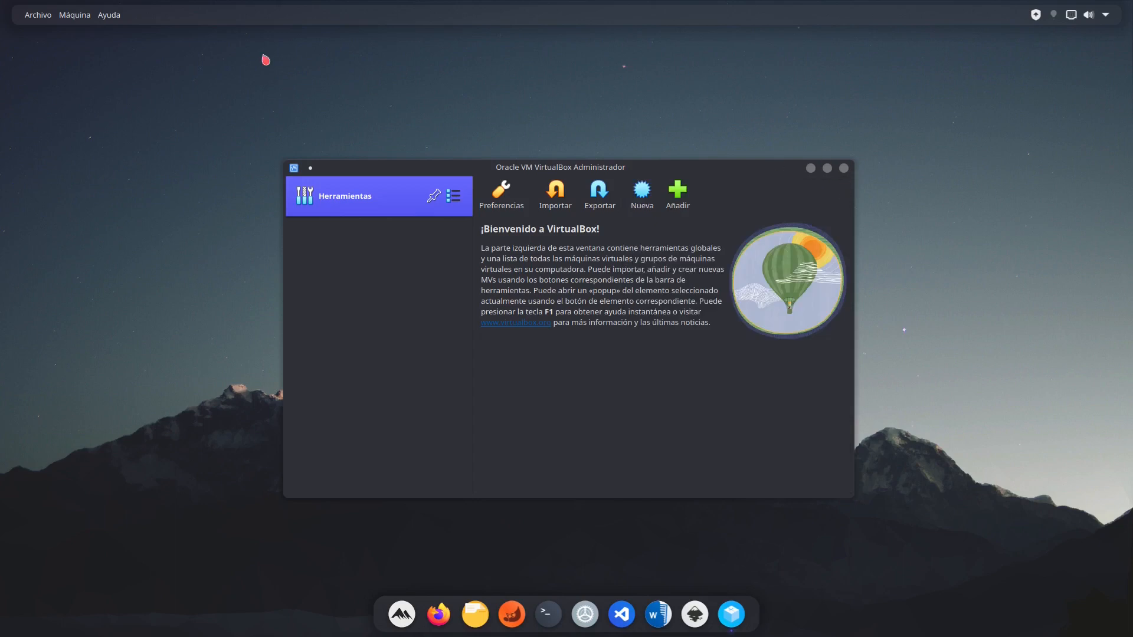
pyautogui.click(844, 169)
# - Try to add the Tablero de aplicaciones widget to the start of the top panel, searching the widgets for "app"
pyautogui.rightClick(61, 21)
pyautogui.press('Escape')
pyautogui.rightClick(60, 20)
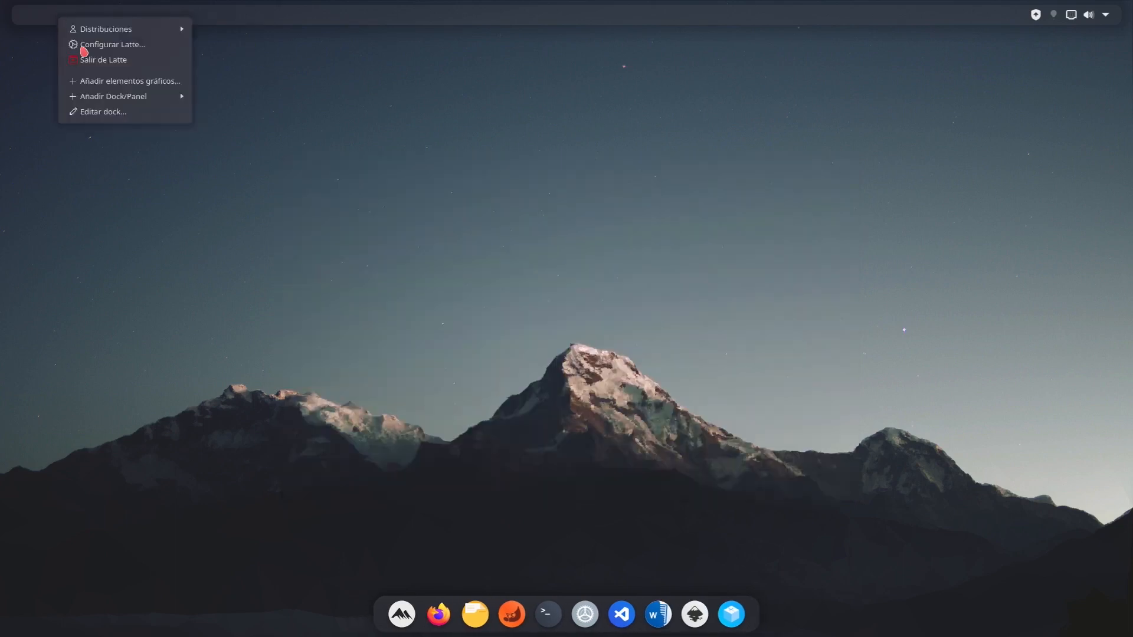
pyautogui.click(106, 84)
pyautogui.write('apl')
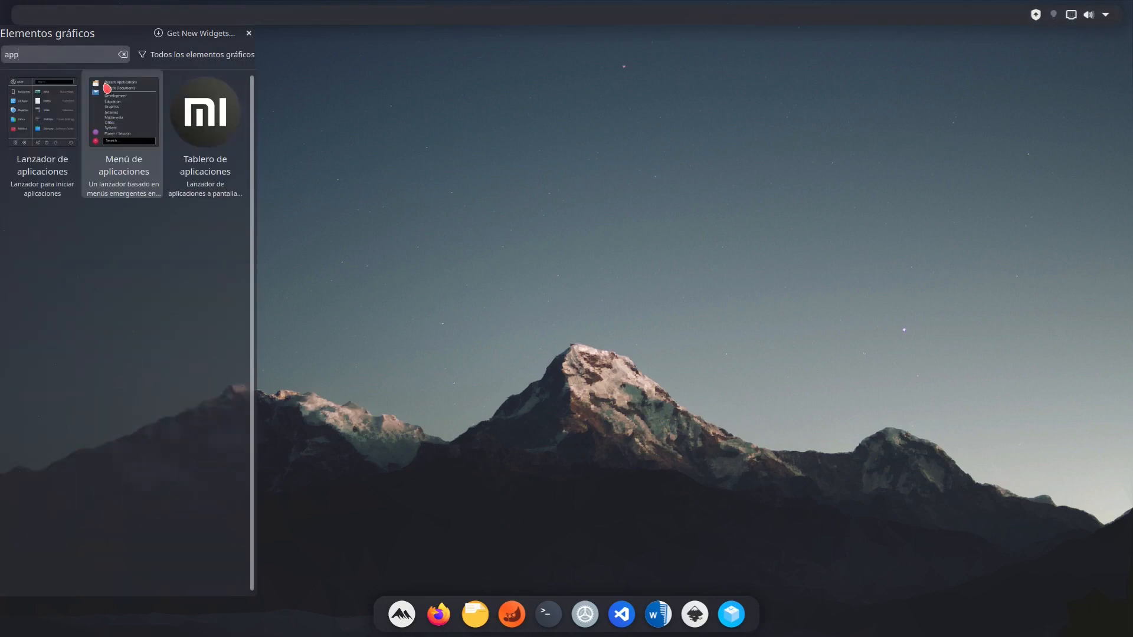
pyautogui.moveTo(196, 131); pyautogui.dragTo(16, 7)
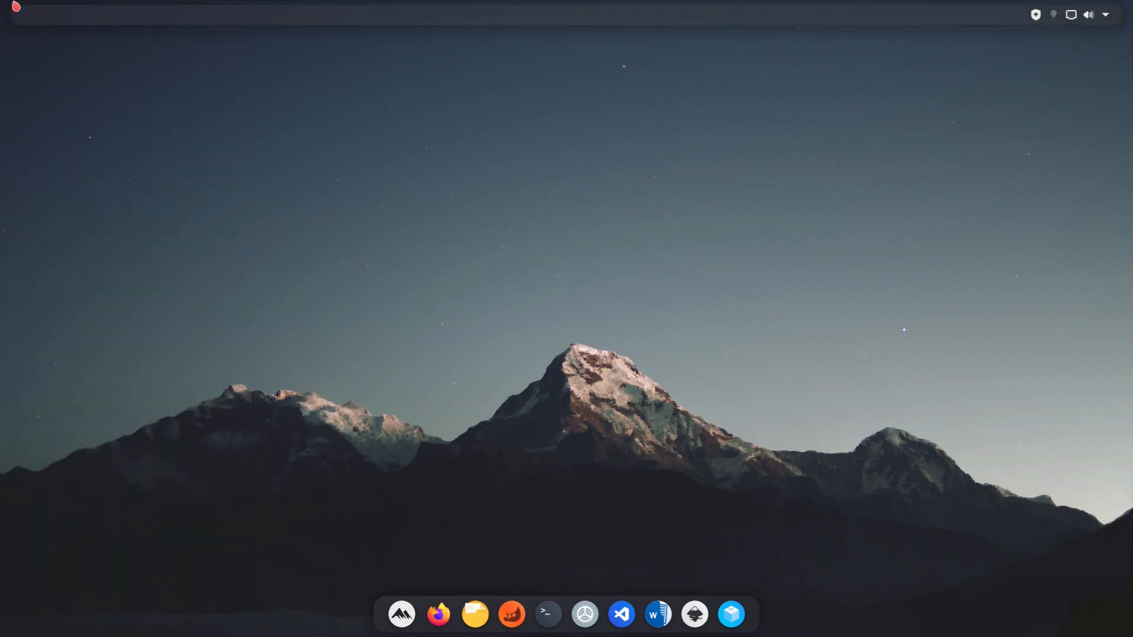
pyautogui.rightClick(24, 8)
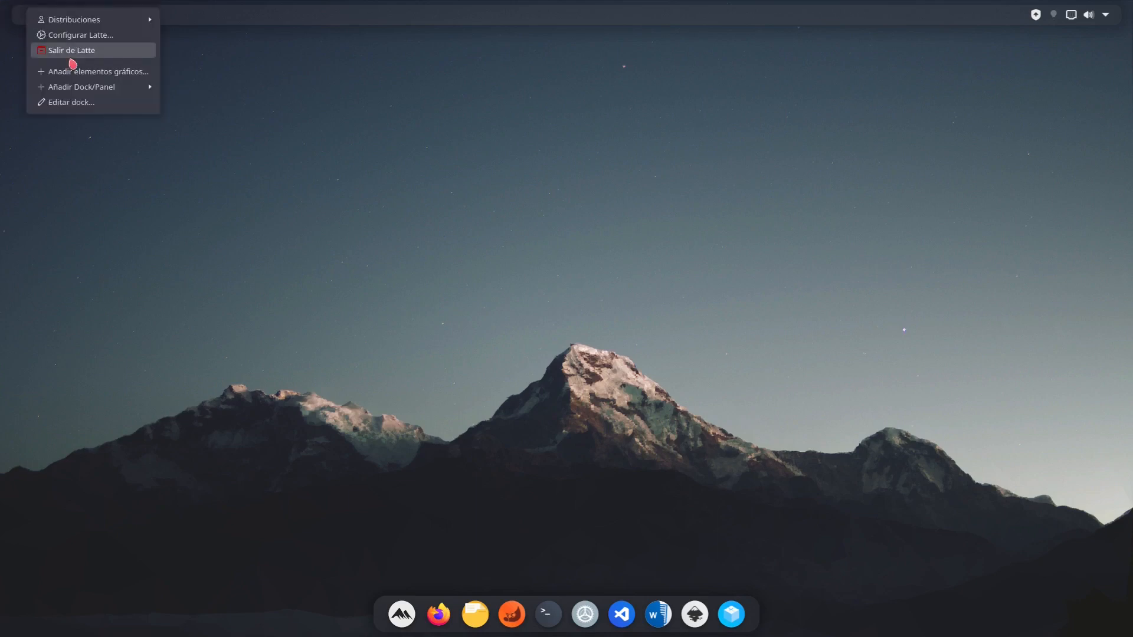
pyautogui.click(81, 73)
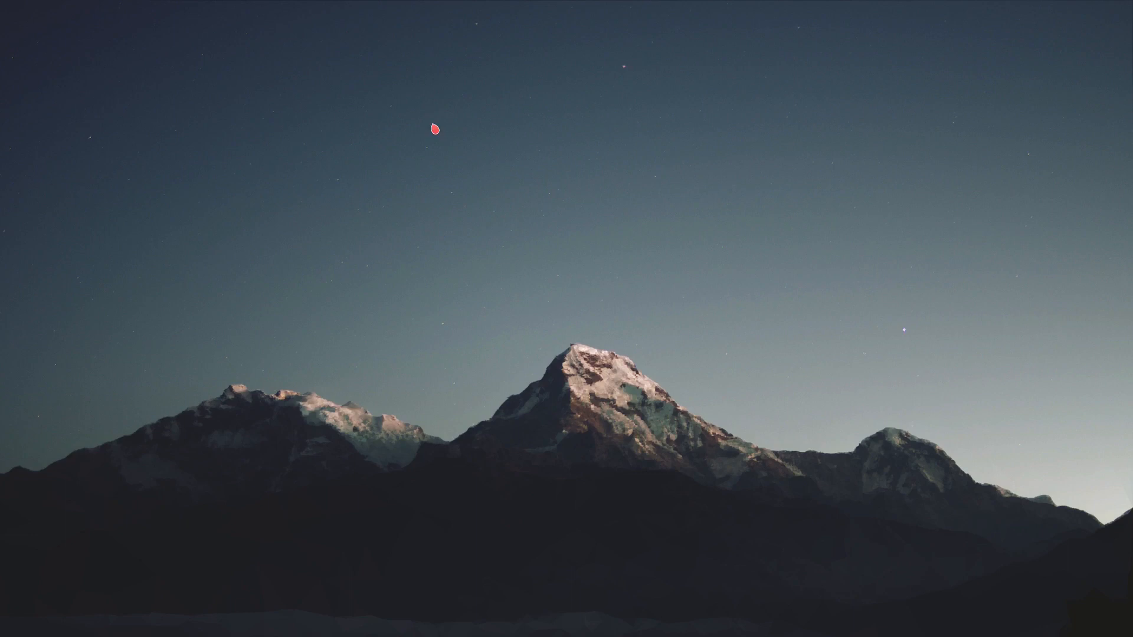
pyautogui.hotkey('alt', 'space')
pyautogui.write('pp')
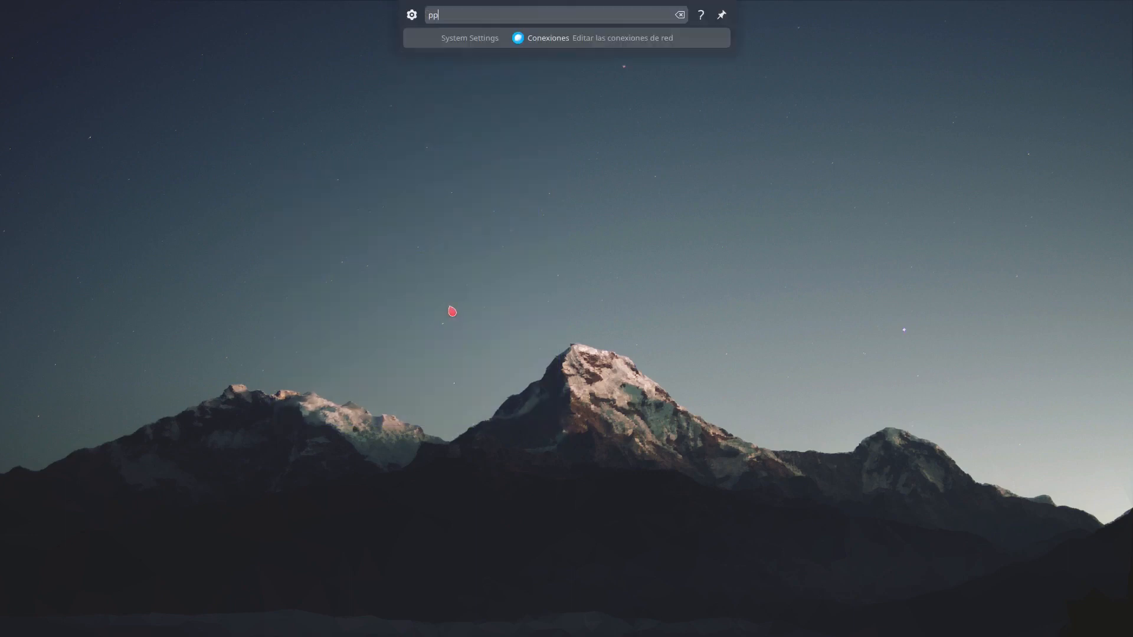
pyautogui.click(455, 289)
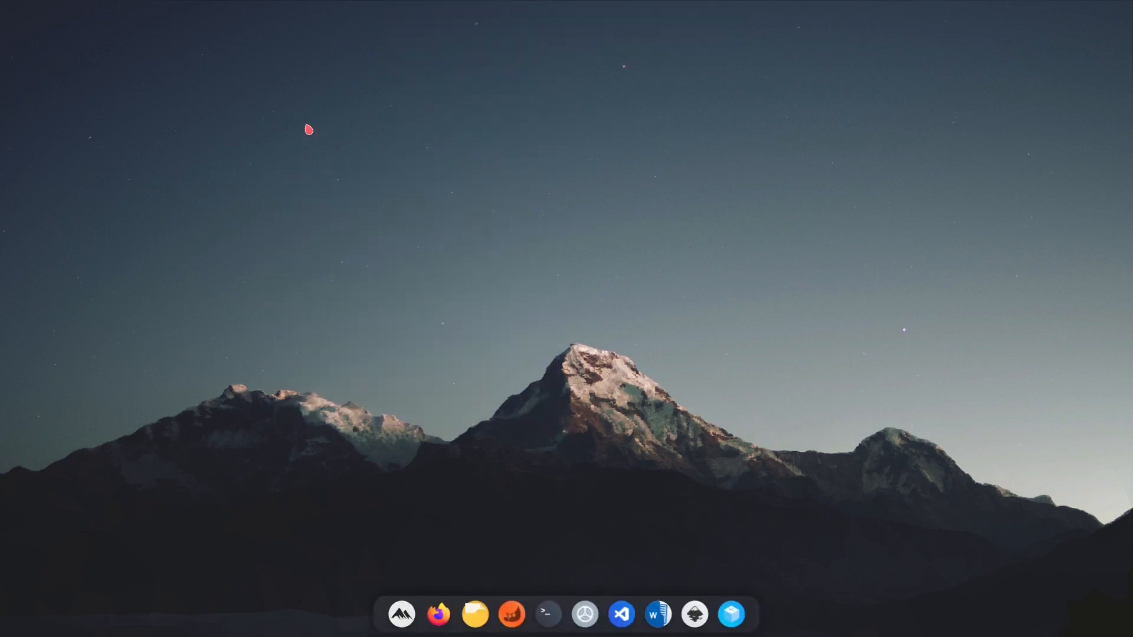
# - Place the Tablero de aplicaciones widget, found by searching "app", at the start of the top panel and check its full-screen launcher
pyautogui.rightClick(28, 9)
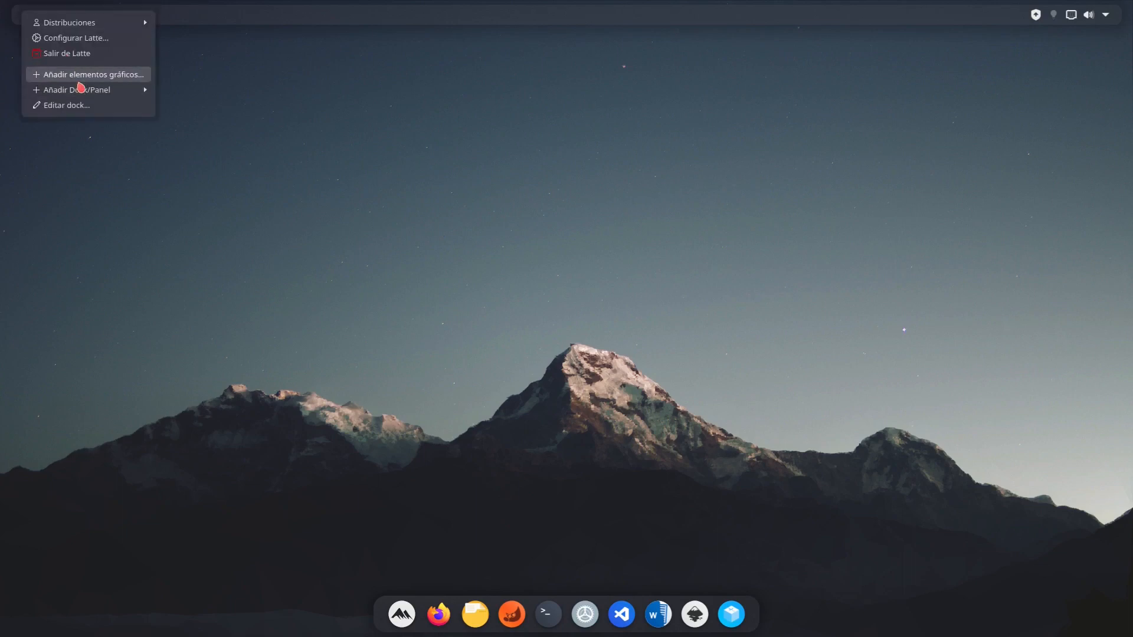
pyautogui.click(78, 76)
pyautogui.write('app')
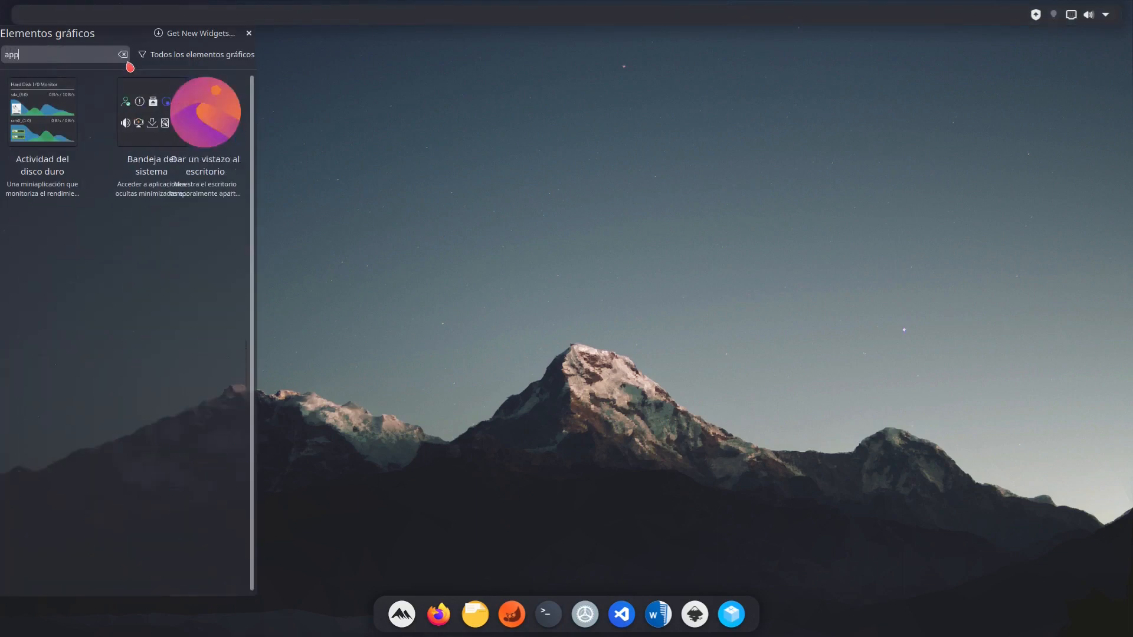
pyautogui.moveTo(192, 122); pyautogui.dragTo(35, 12)
pyautogui.rightClick(49, 16)
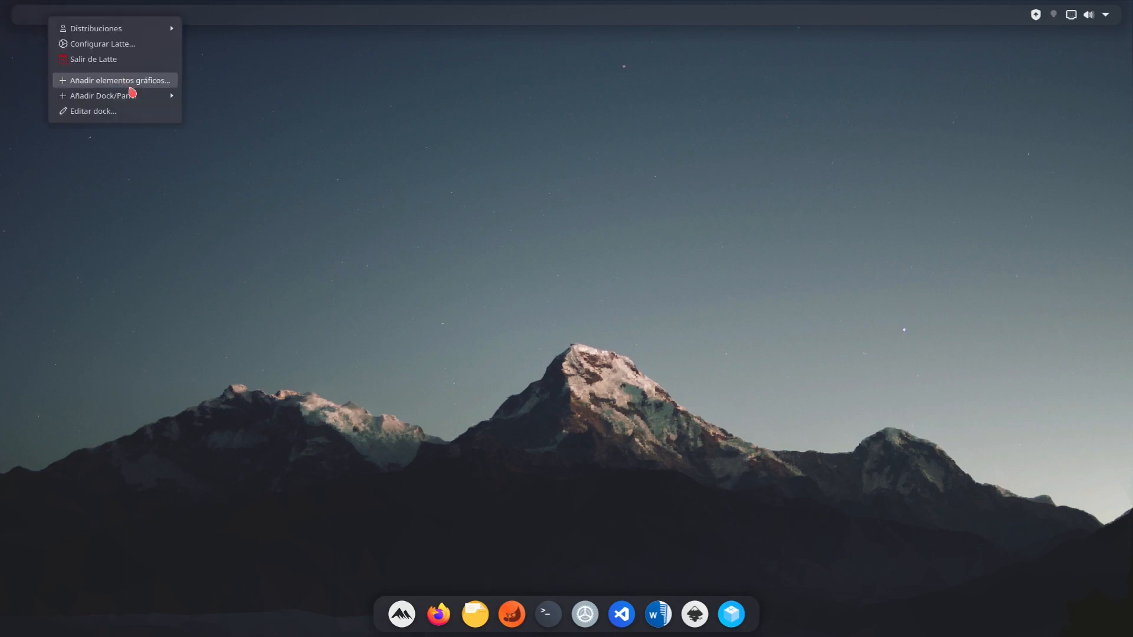
pyautogui.click(144, 80)
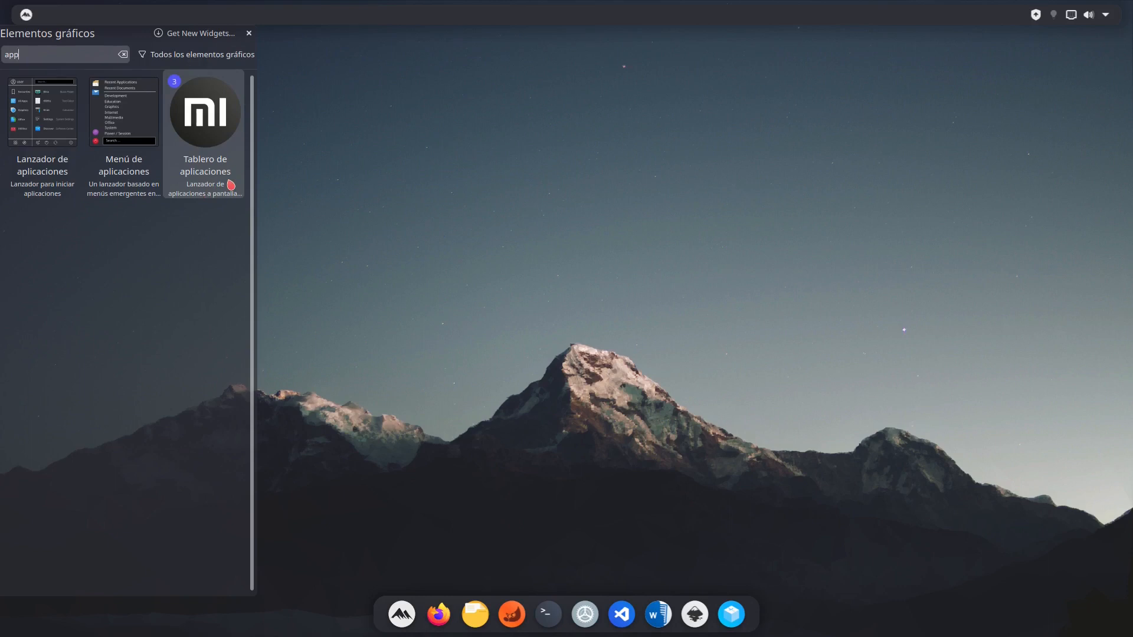
pyautogui.press('Escape')
pyautogui.press('Escape')
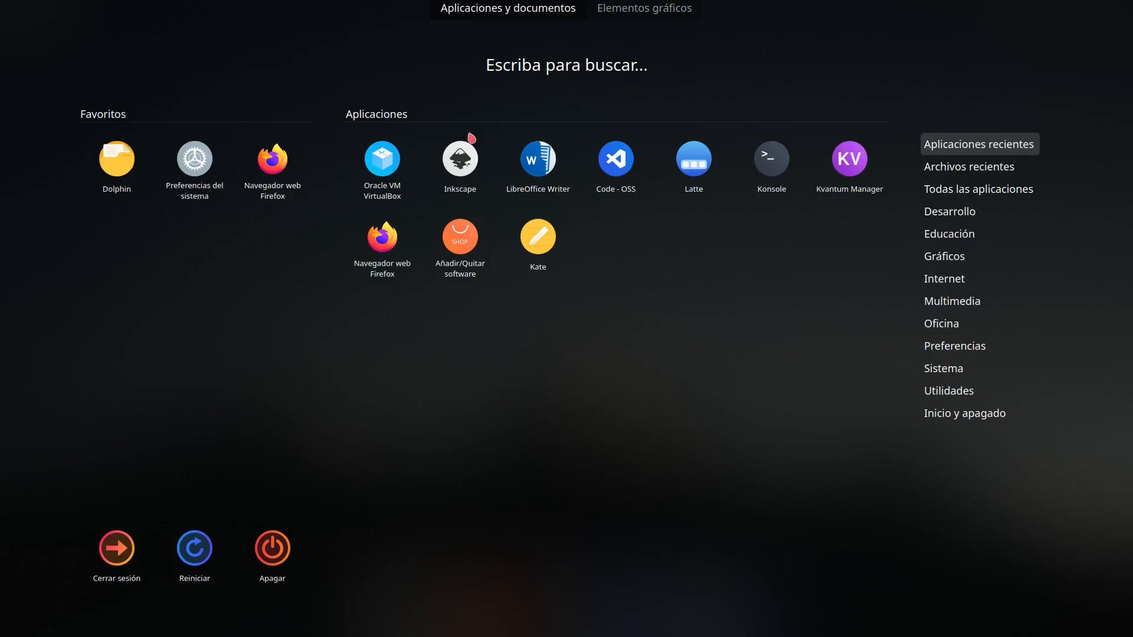
pyautogui.press('Escape')
# - Download and install the Better inline clock widget from the online Plasma widget catalogue, and close the catalogue window
pyautogui.rightClick(62, 17)
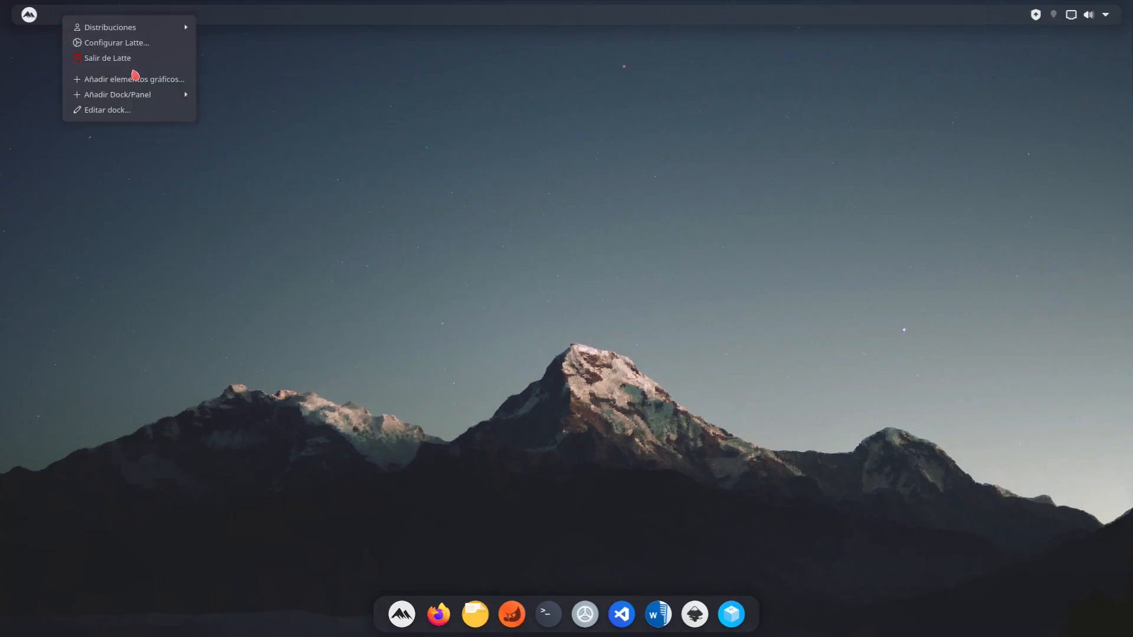
pyautogui.click(133, 79)
pyautogui.click(210, 34)
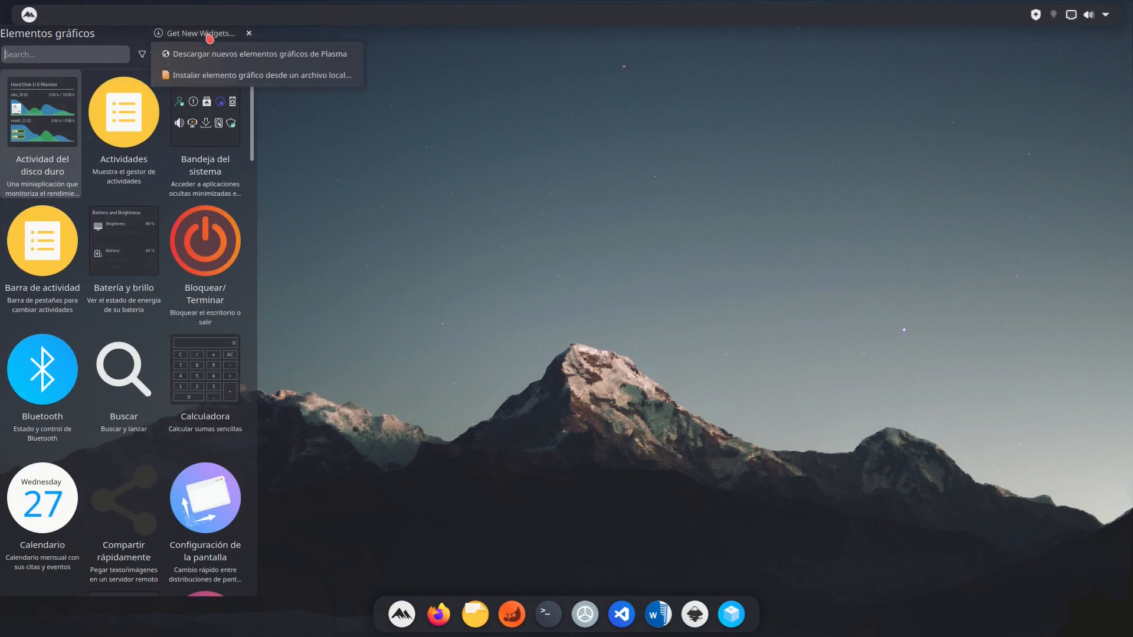
pyautogui.click(216, 51)
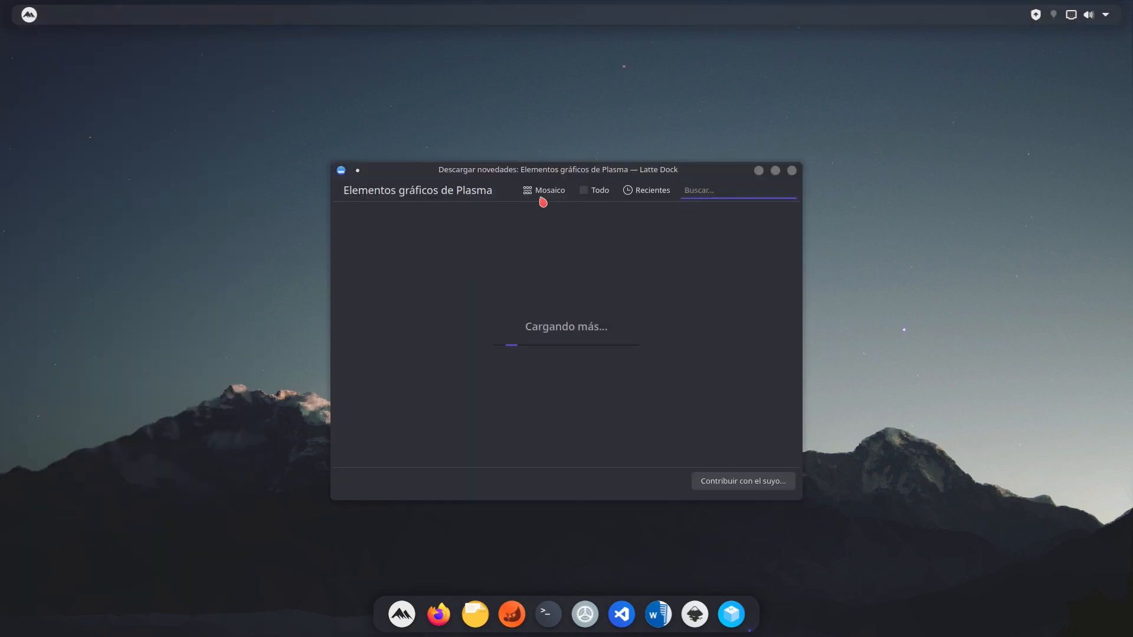
pyautogui.write('better in')
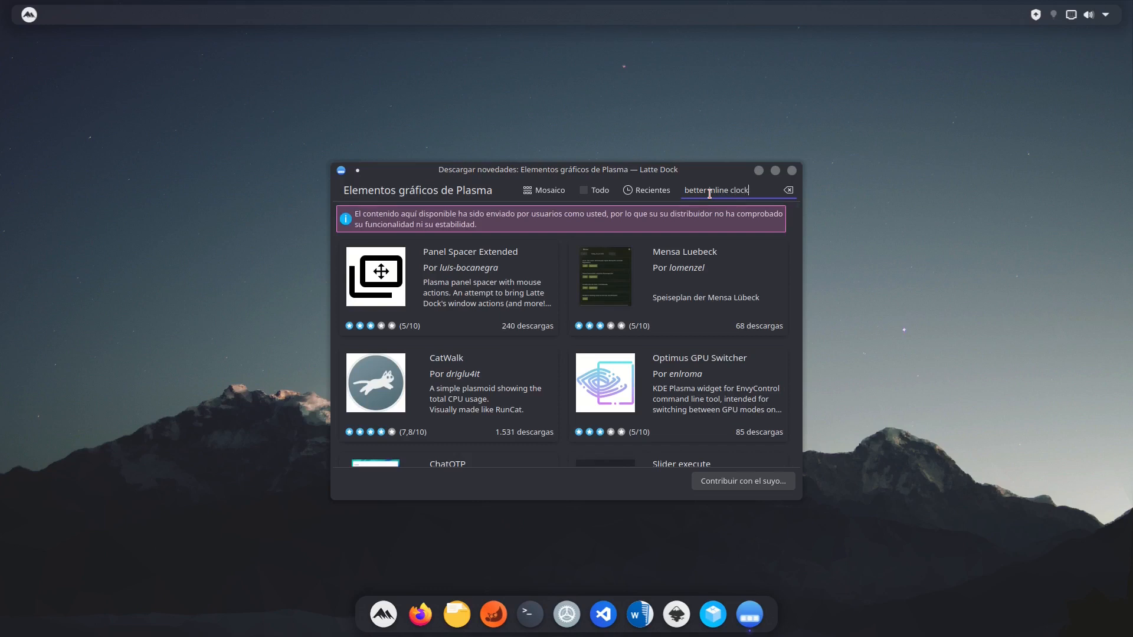
pyautogui.write('line clock')
pyautogui.click(528, 253)
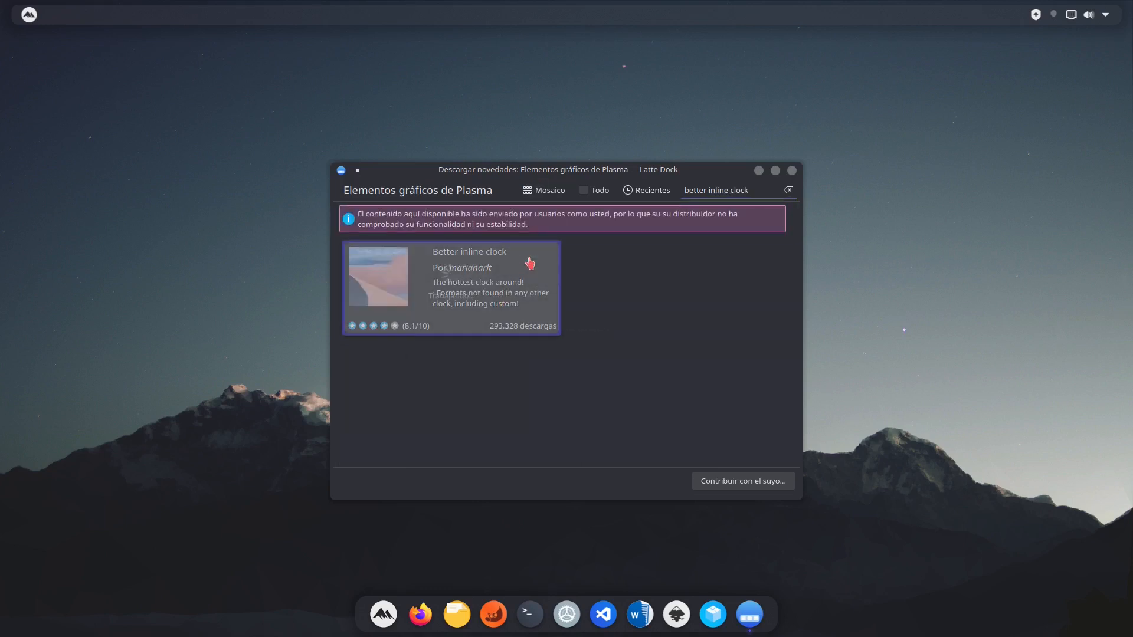
pyautogui.click(792, 172)
# - Try to add the Mejor reloj en línea widget to the middle of the top panel, searching the widgets for "better"
pyautogui.rightClick(162, 18)
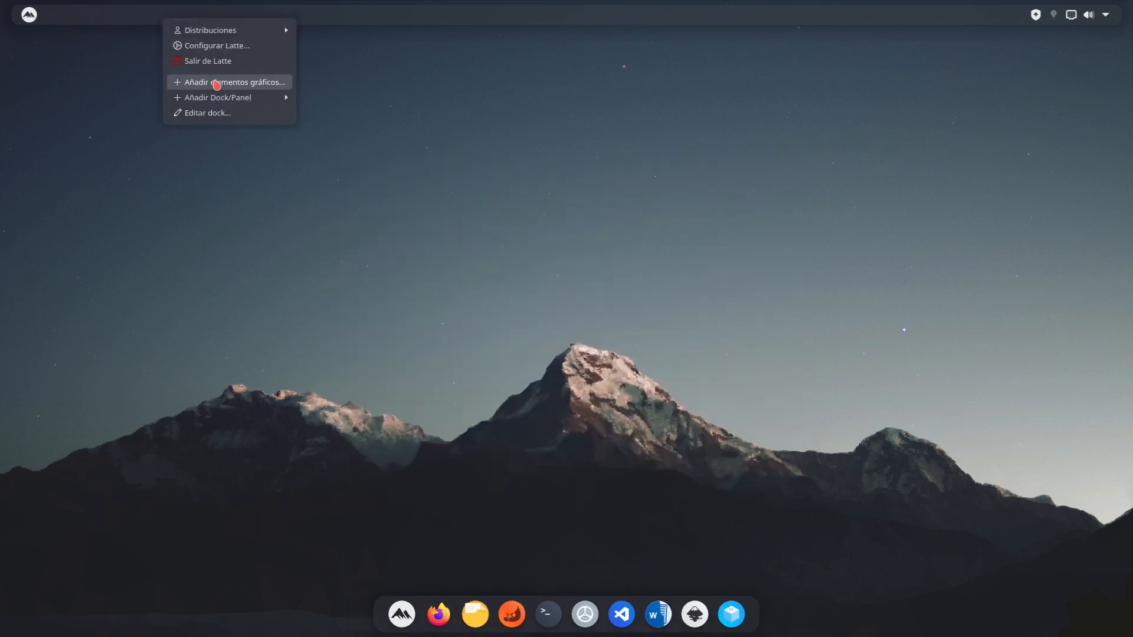
pyautogui.click(213, 82)
pyautogui.write('better')
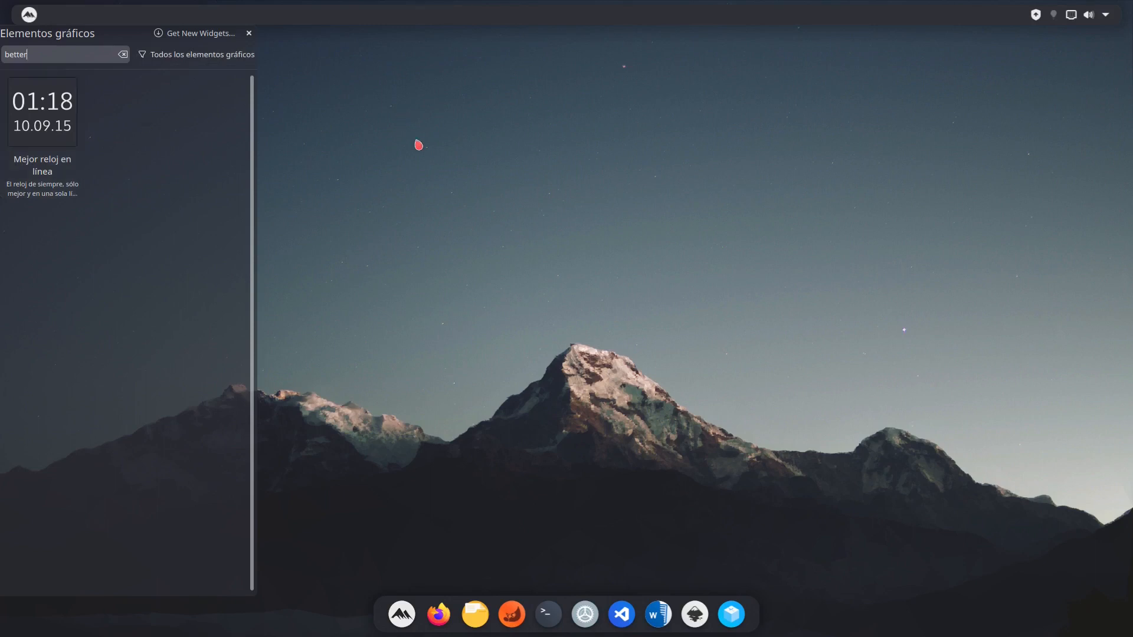
pyautogui.moveTo(43, 132); pyautogui.dragTo(570, 11)
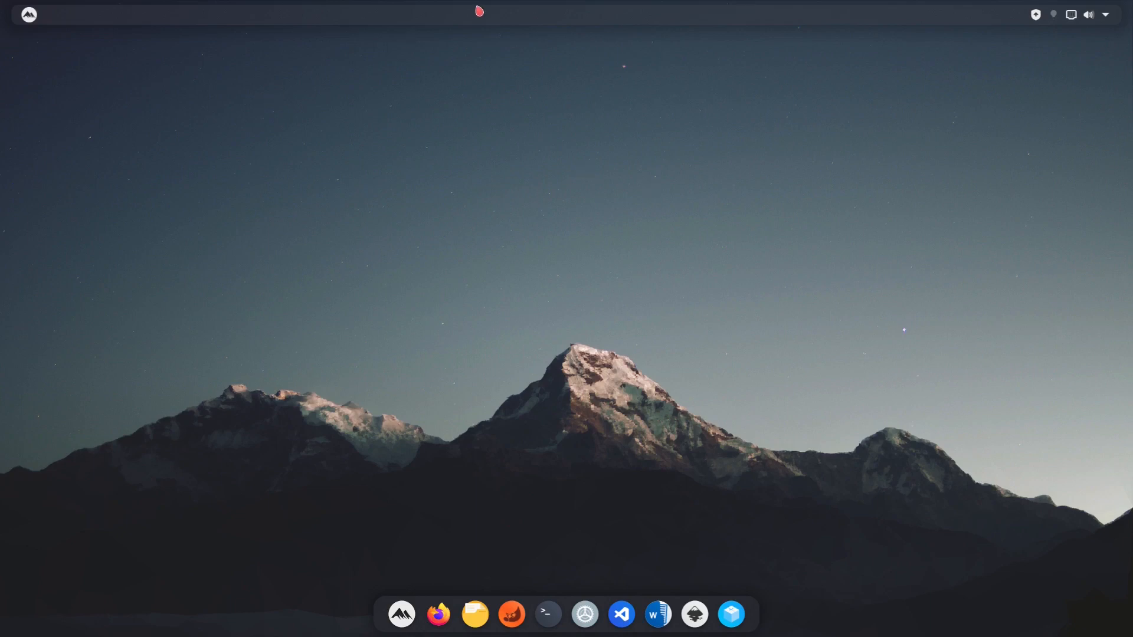
# - Place the Mejor reloj en línea widget, found by searching "reloj", in the centre of the top panel
pyautogui.rightClick(496, 22)
pyautogui.click(537, 80)
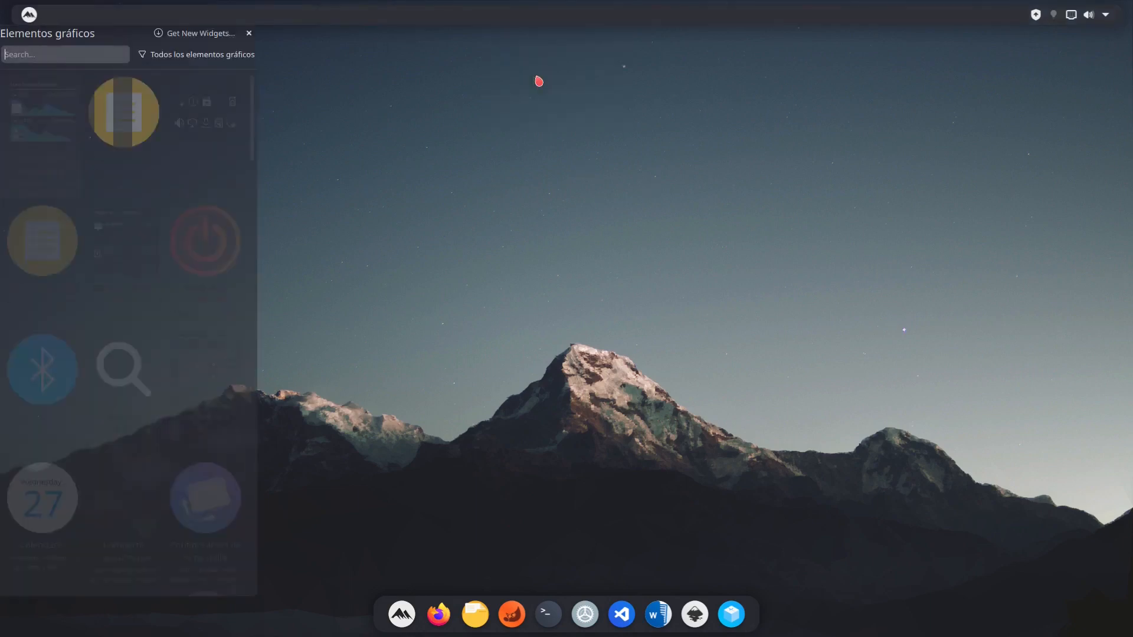
pyautogui.write('reloj')
pyautogui.moveTo(26, 130); pyautogui.dragTo(569, 16)
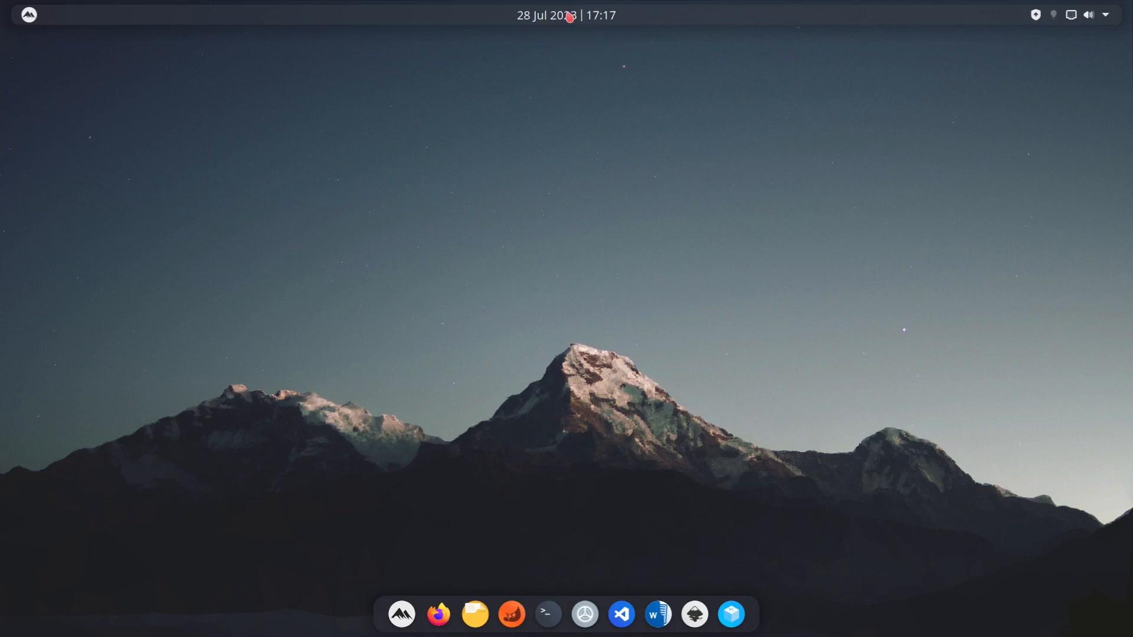
pyautogui.click(27, 15)
pyautogui.click(216, 89)
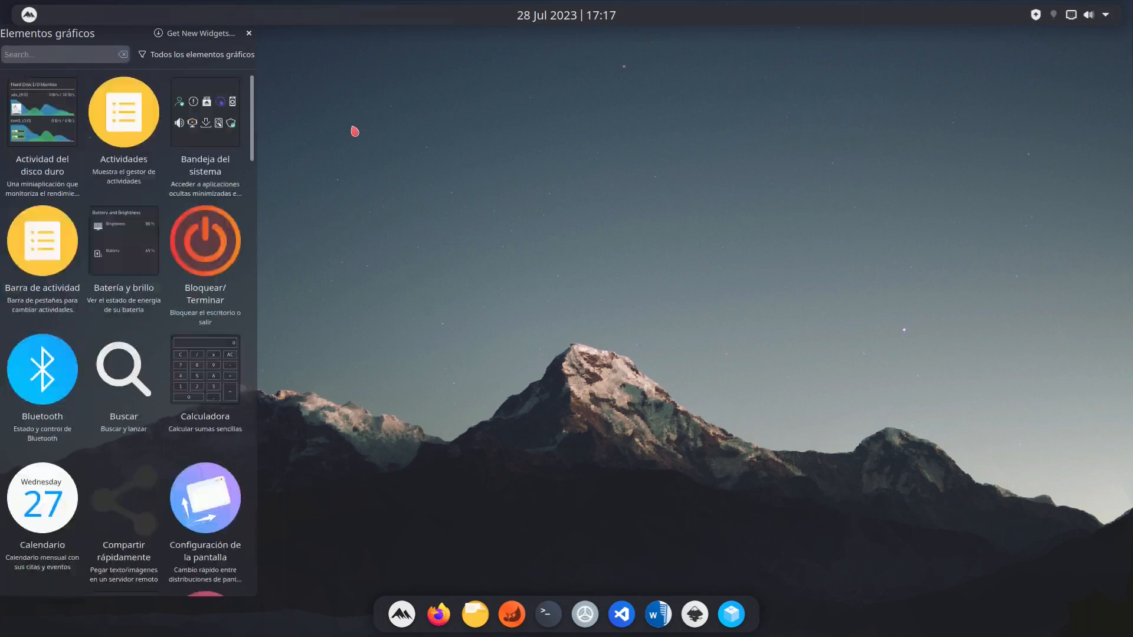
pyautogui.click(355, 131)
pyautogui.click(31, 22)
pyautogui.click(210, 98)
pyautogui.rightClick(447, 231)
pyautogui.click(448, 189)
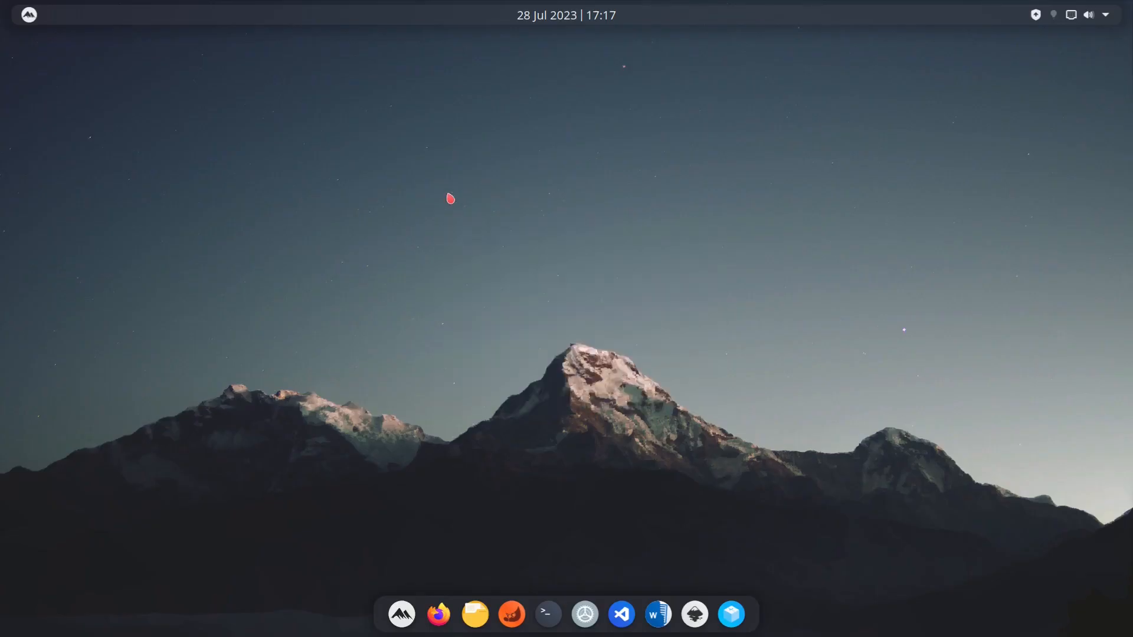
# - Open the Wallpapers folder inside Imágenes in Dolphin and maximize the window
pyautogui.click(477, 612)
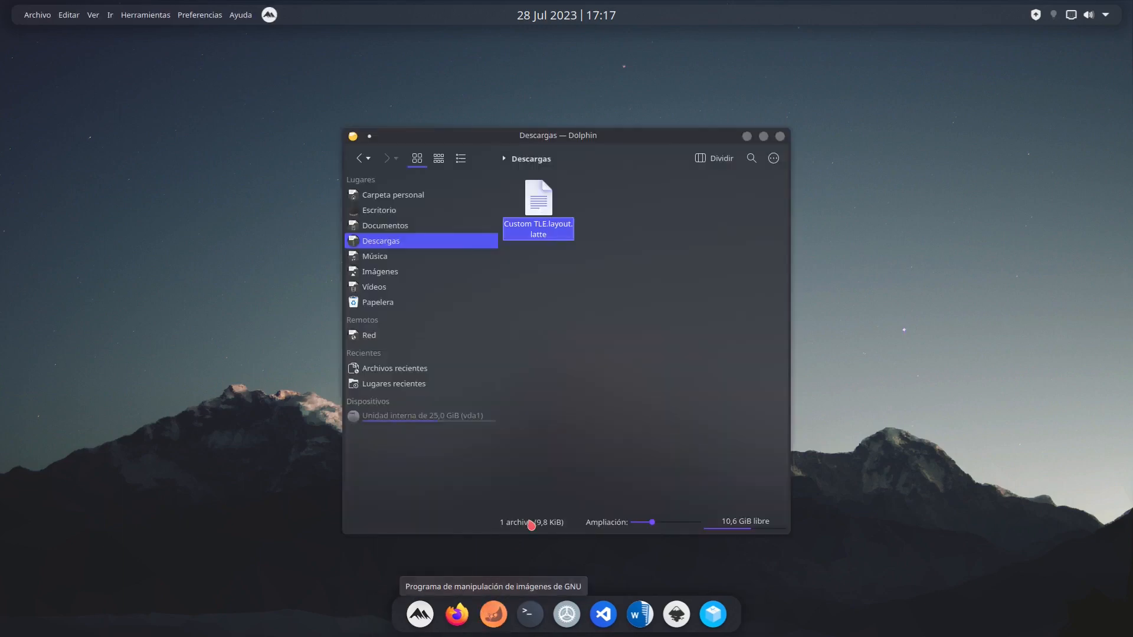
pyautogui.click(405, 273)
pyautogui.click(537, 198)
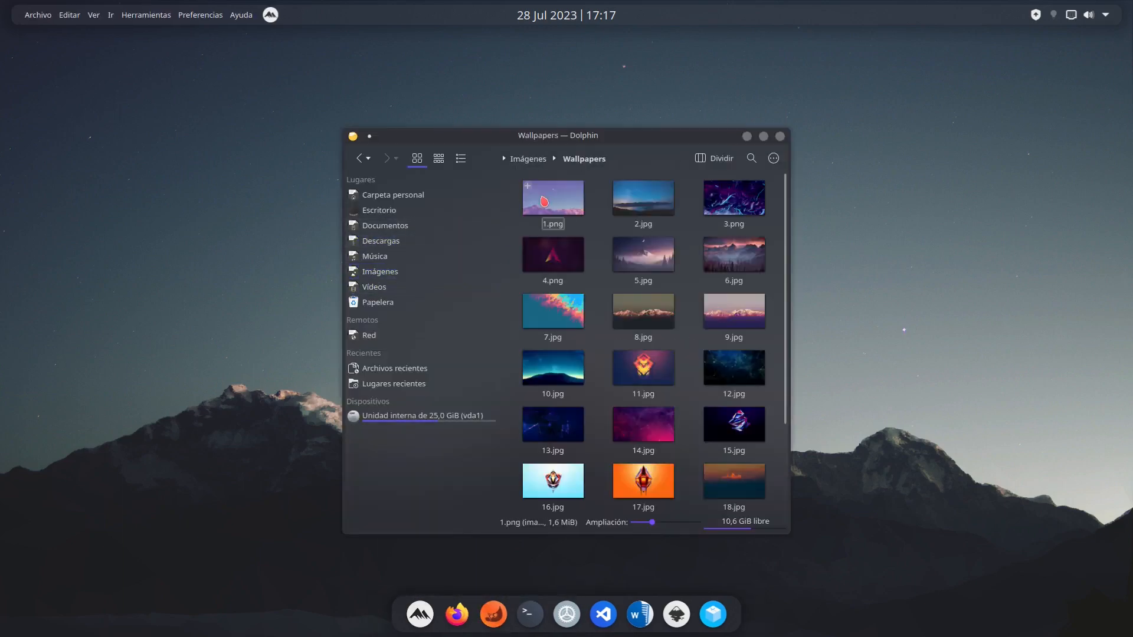
pyautogui.click(765, 136)
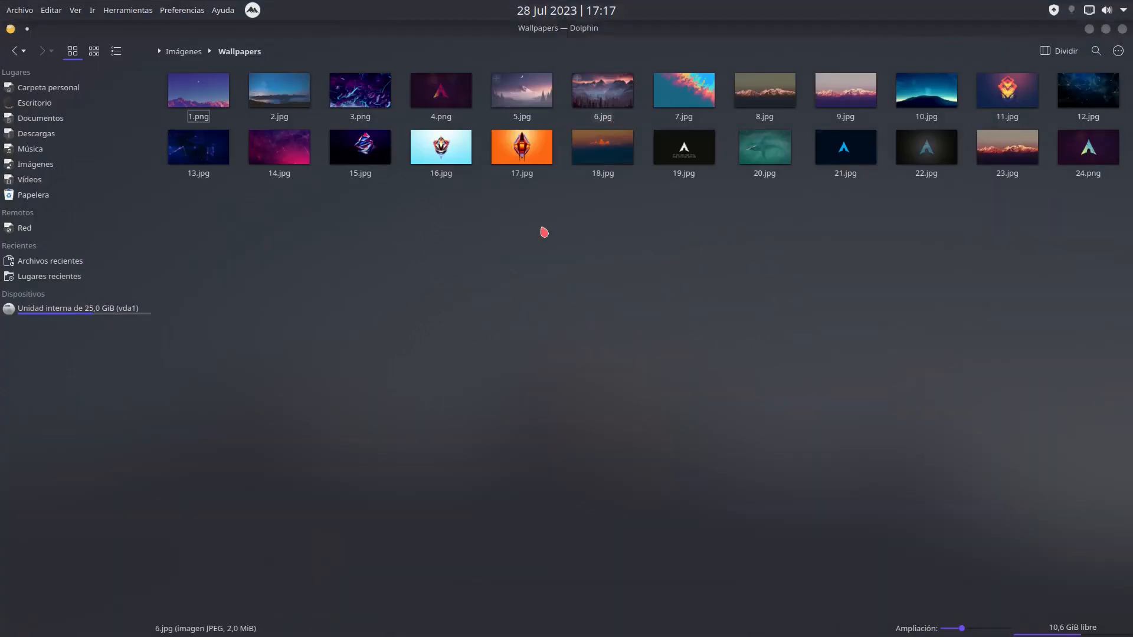
# - Set 1.png as the desktop background, restore the Dolphin window to its smaller size and put it away
pyautogui.click(202, 95)
pyautogui.rightClick(202, 95)
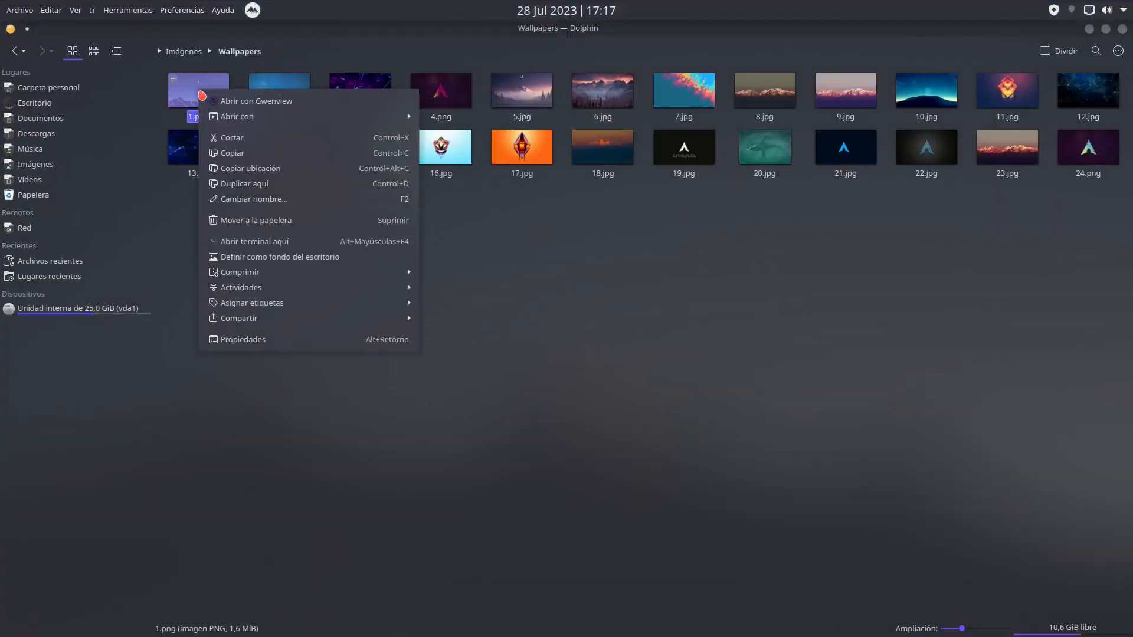
pyautogui.click(260, 256)
pyautogui.moveTo(629, 27); pyautogui.dragTo(727, 123)
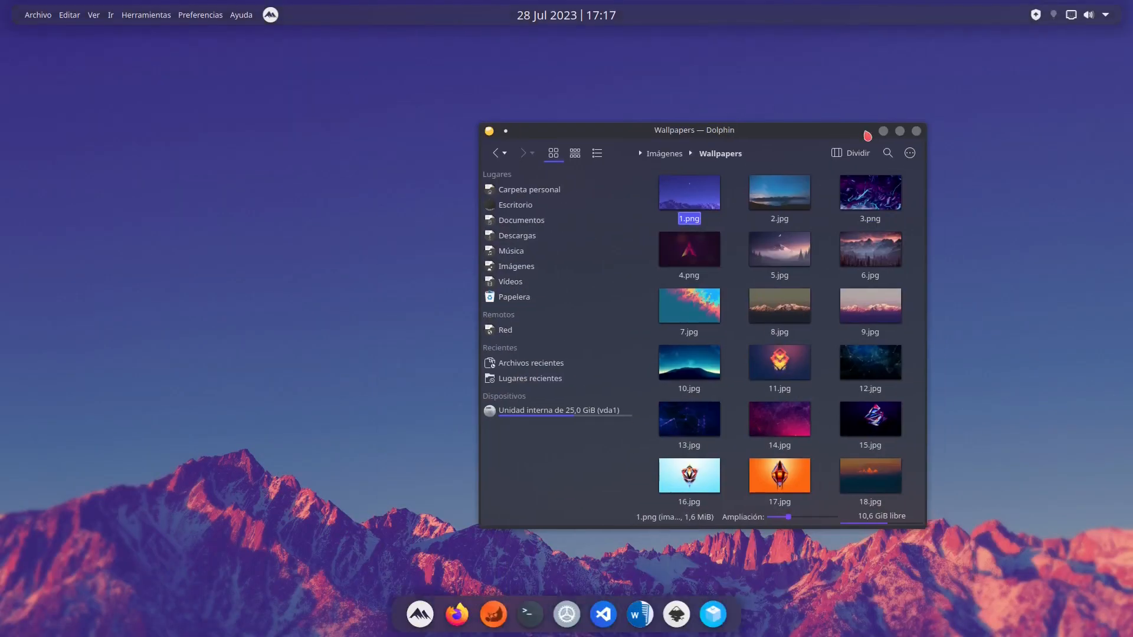
pyautogui.click(886, 131)
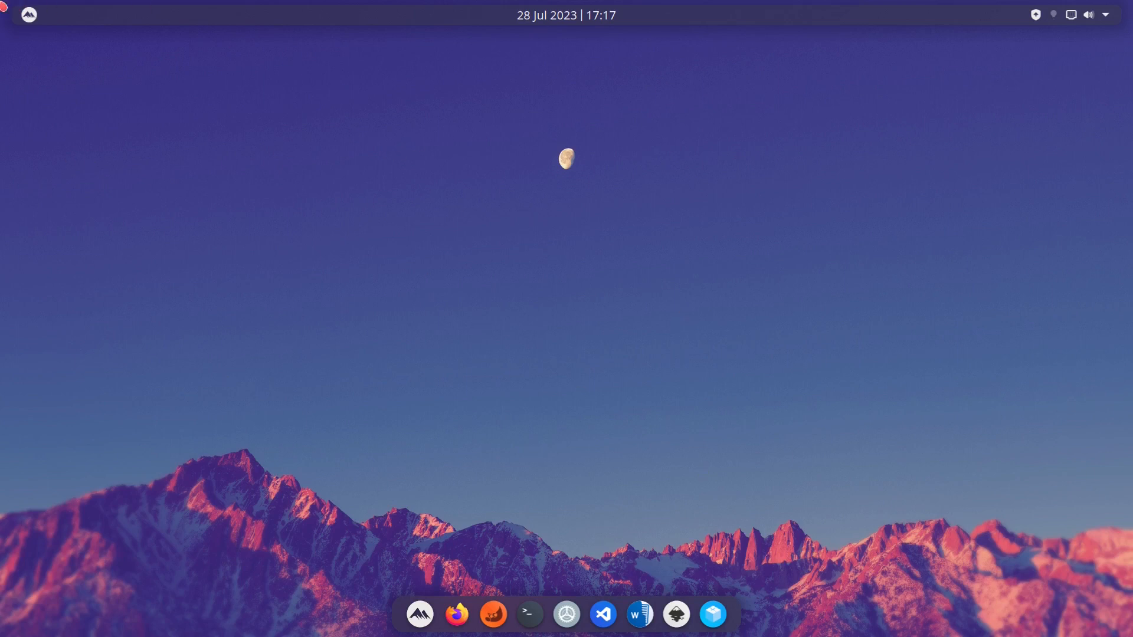
# - Launch Dolphin from the application launcher's favourites and open the Wallpapers folder inside Imágenes
pyautogui.click(420, 614)
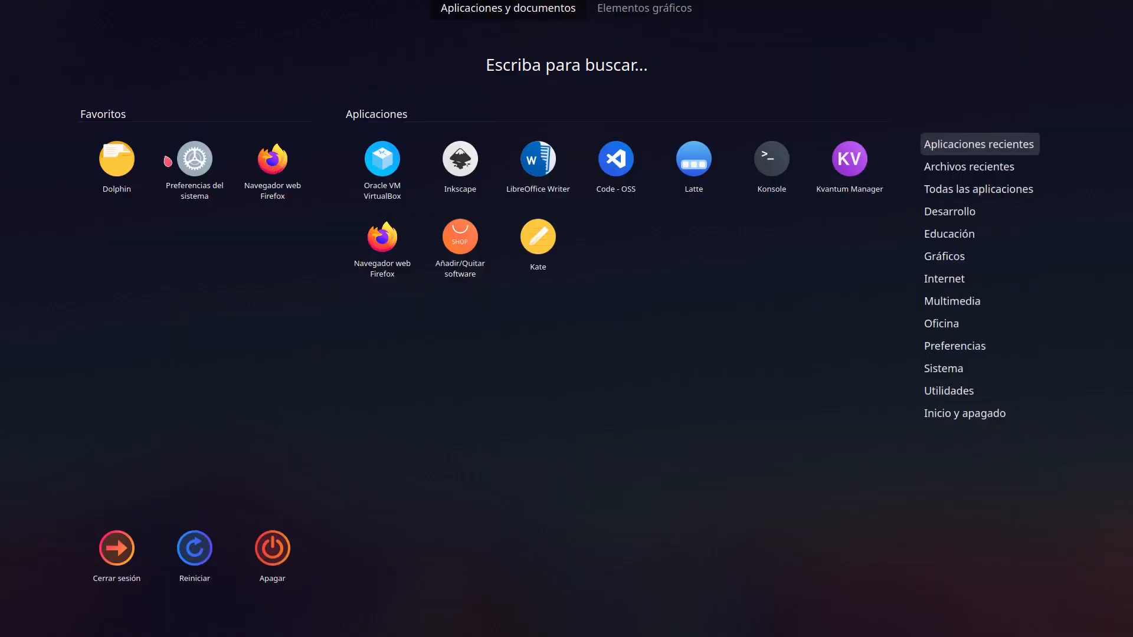
pyautogui.click(160, 173)
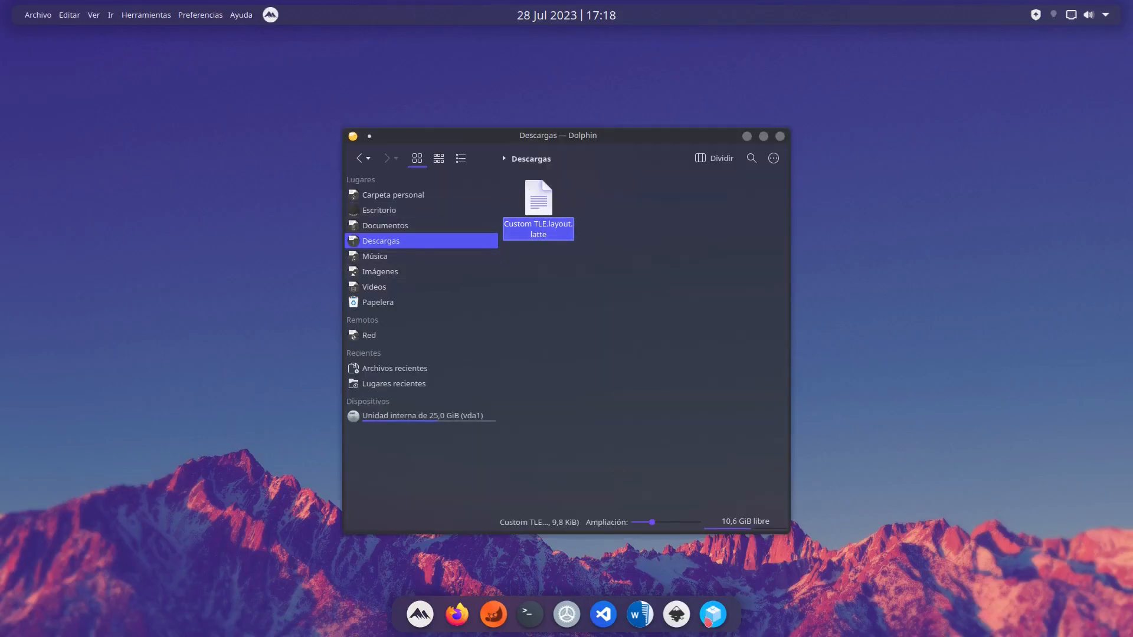
pyautogui.click(383, 272)
pyautogui.click(552, 223)
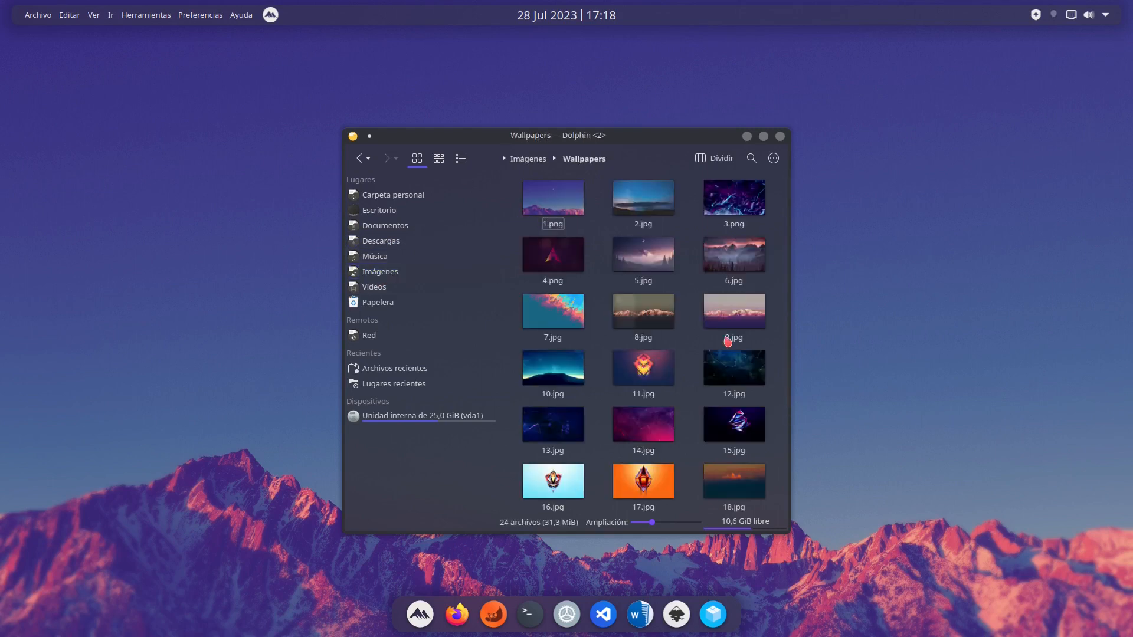
# - Browse the wallpaper images, set 6.jpg as the desktop background and close the Dolphin window
pyautogui.scroll(-2, 736, 341)
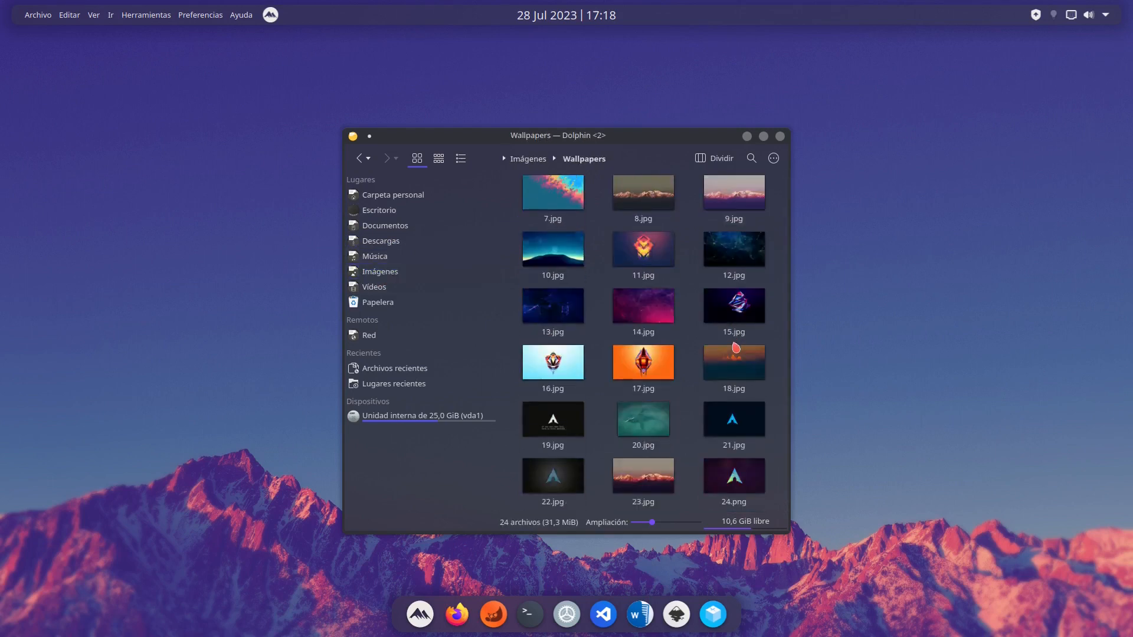
pyautogui.scroll(2, 736, 348)
pyautogui.click(744, 250)
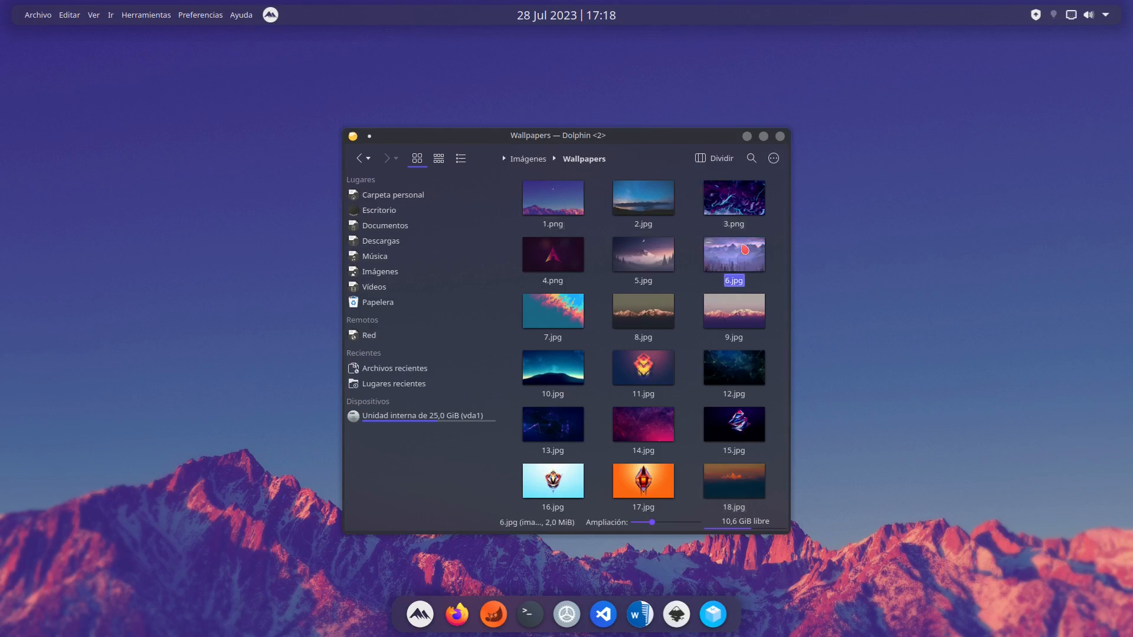
pyautogui.rightClick(745, 249)
pyautogui.click(802, 413)
pyautogui.click(643, 259)
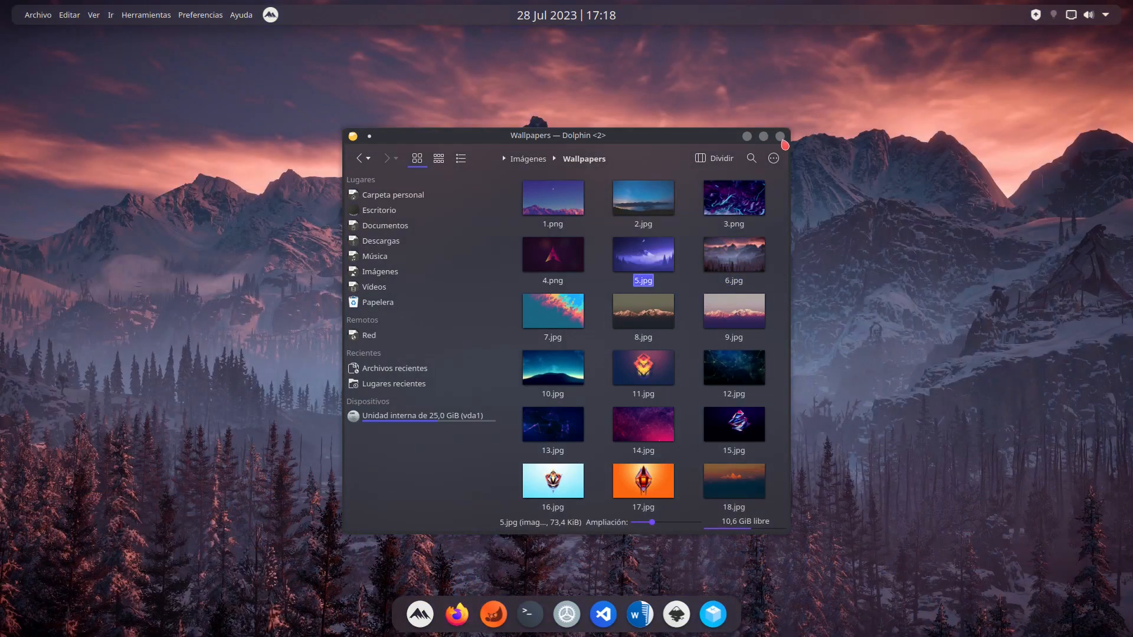
pyautogui.click(780, 136)
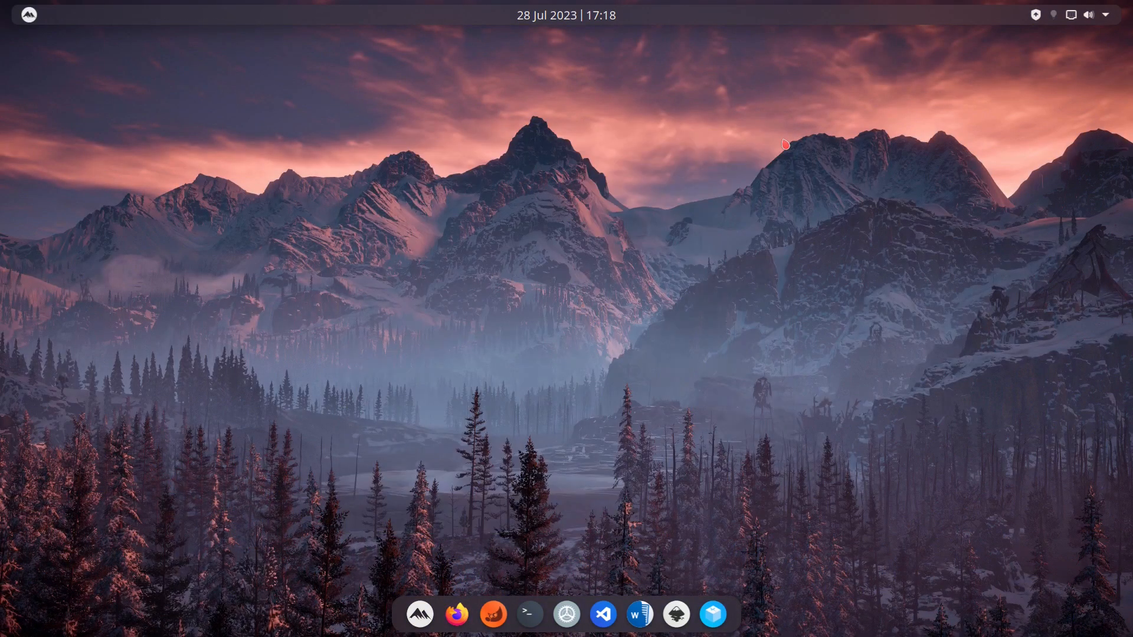
# - Try out the top panel's clock and bring up the Apagar shutdown screen from the panel's application launcher
pyautogui.click(601, 20)
pyautogui.click(600, 20)
pyautogui.click(29, 17)
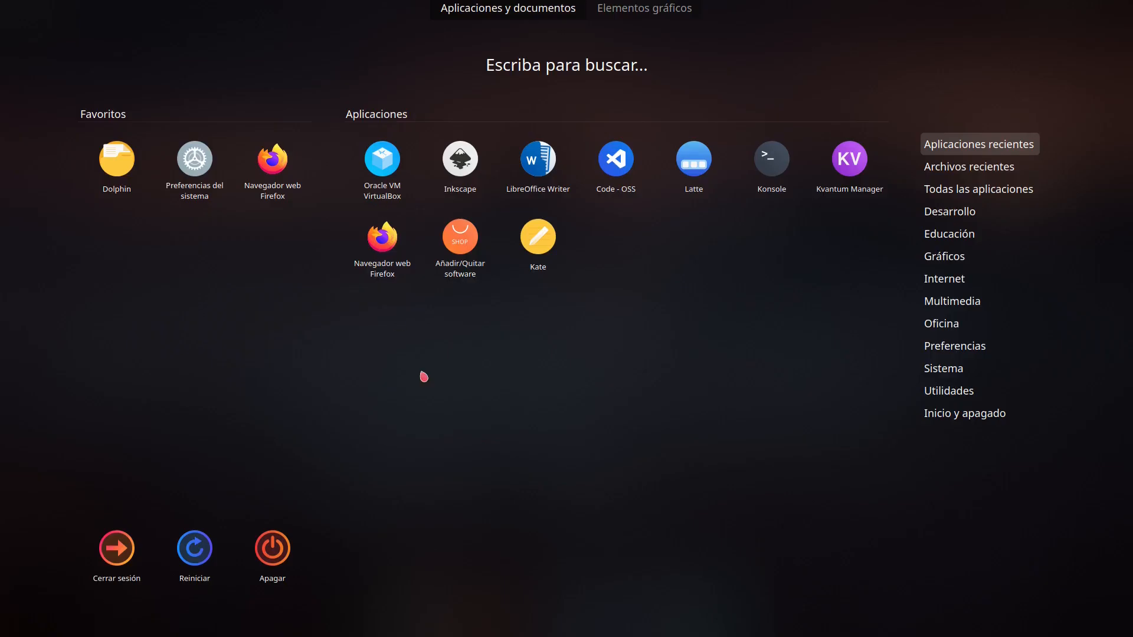
pyautogui.click(267, 565)
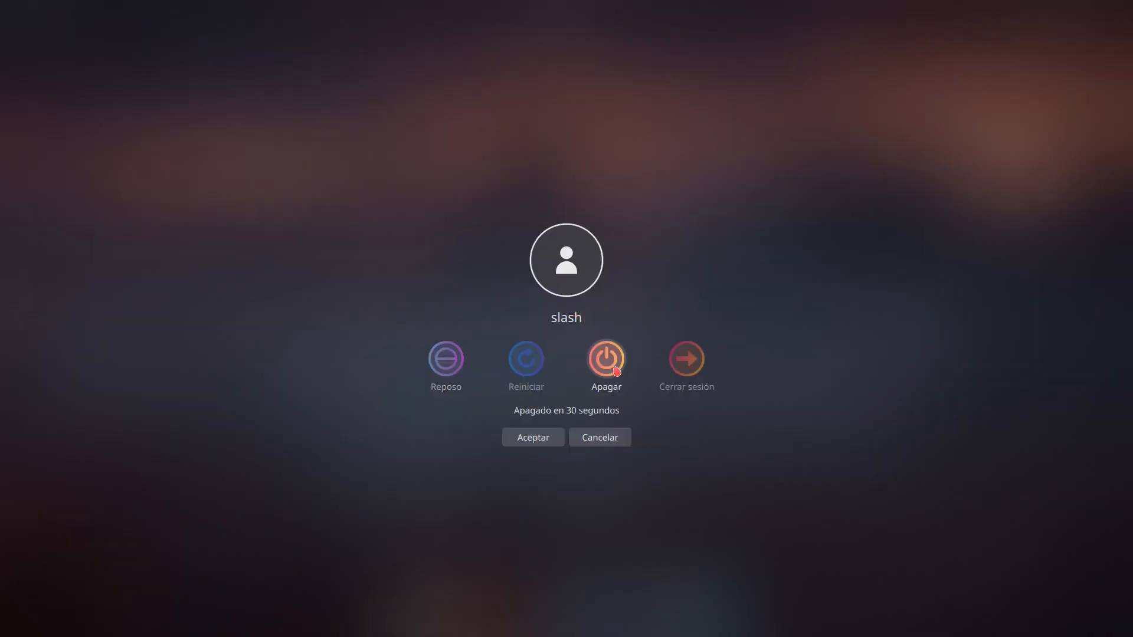